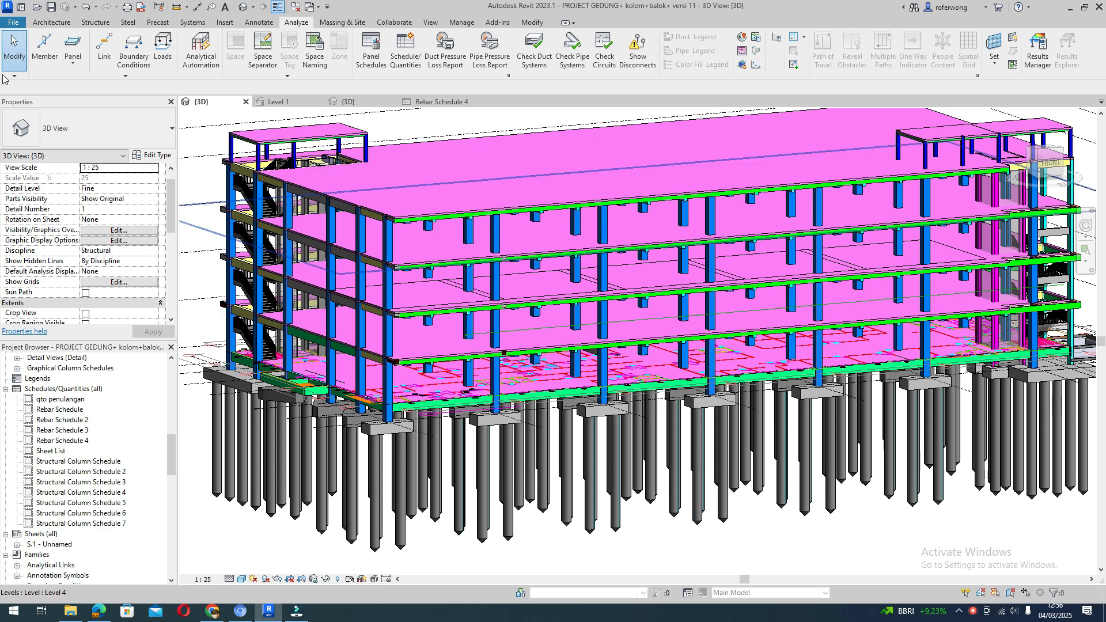
pyautogui.click(47, 23)
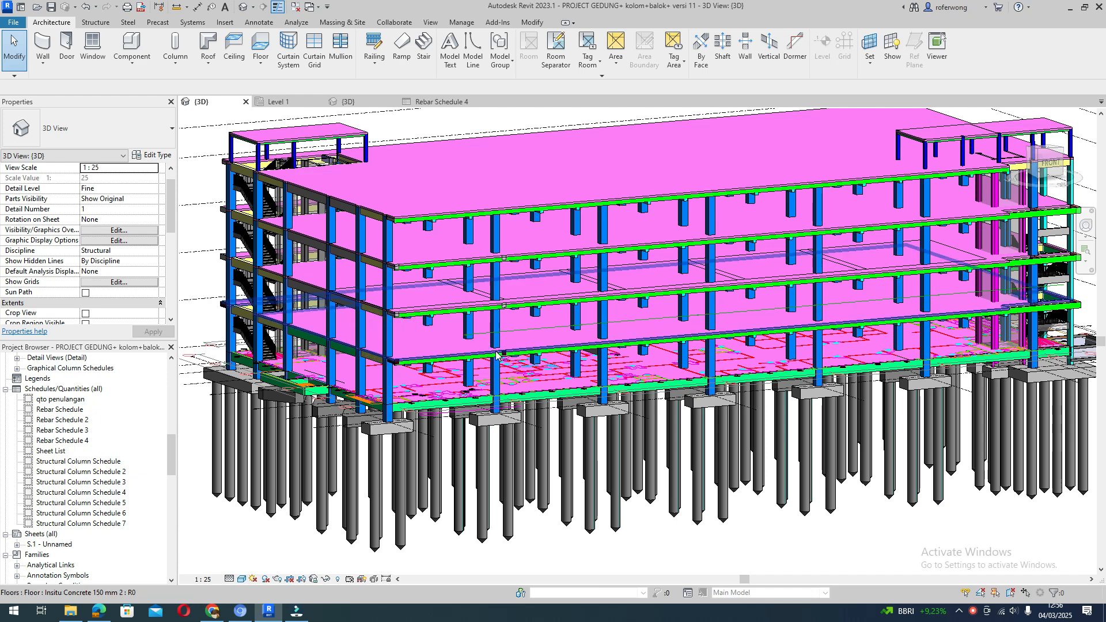
pyautogui.scroll(2, 455, 358)
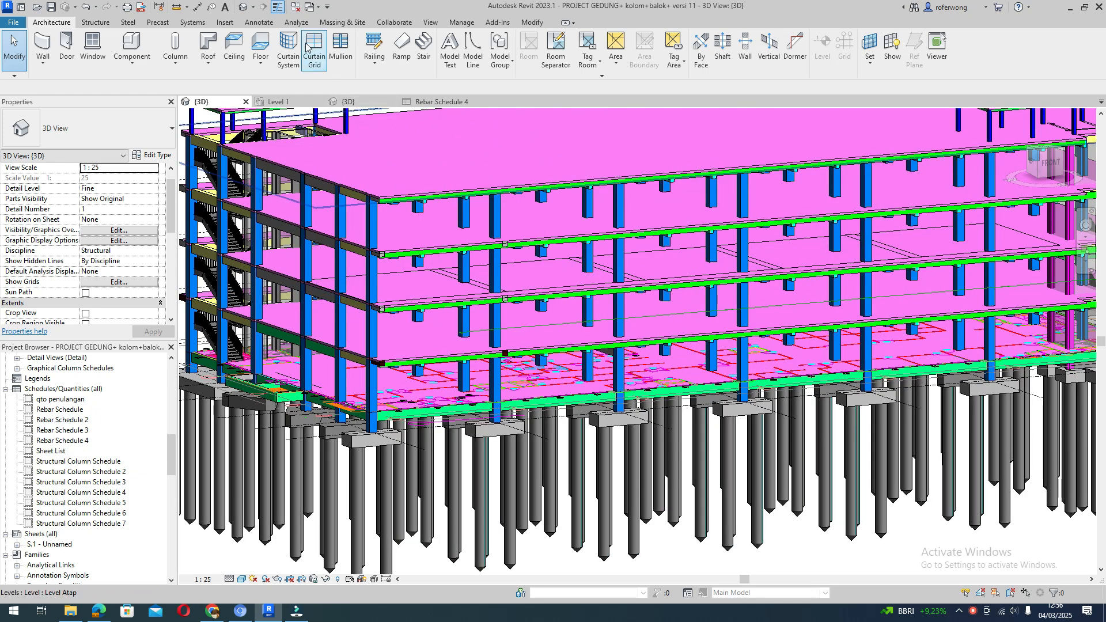
pyautogui.click(299, 26)
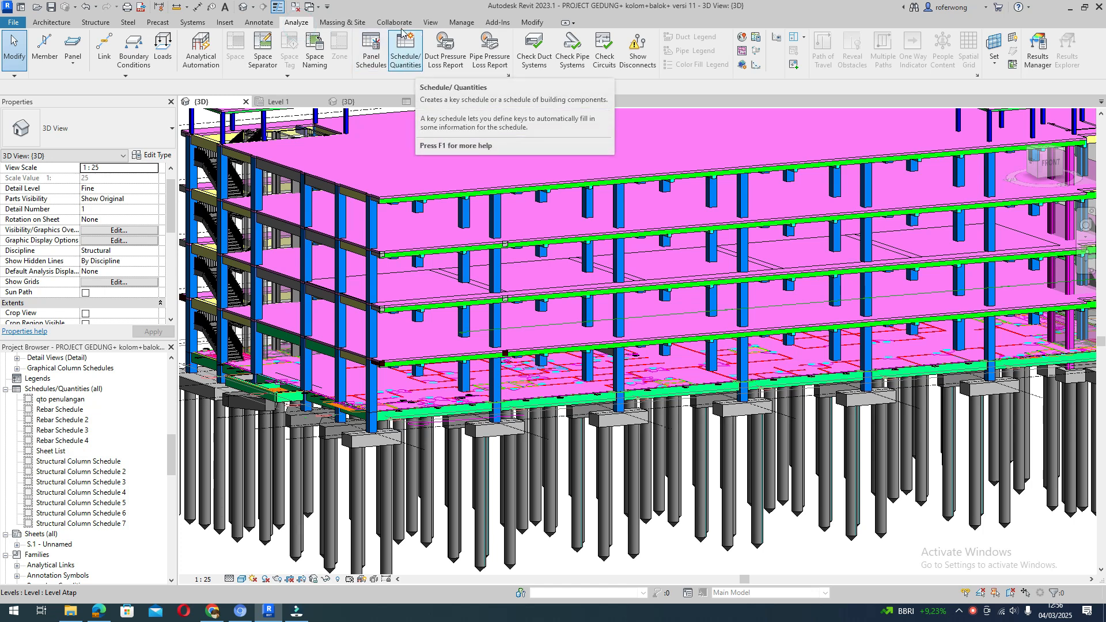
pyautogui.click(430, 22)
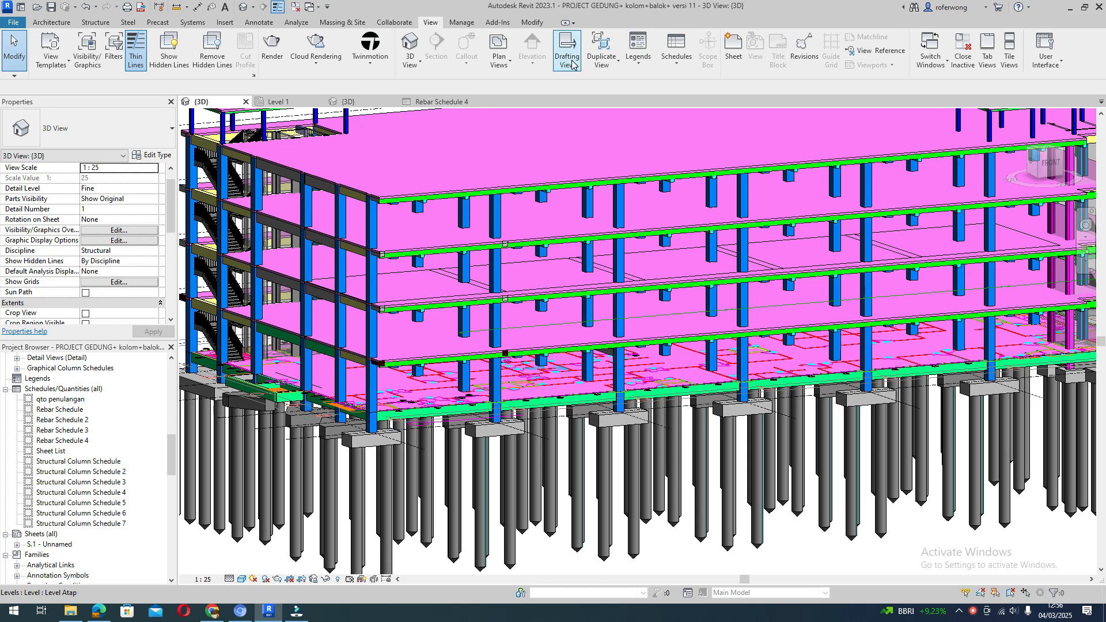
pyautogui.click(676, 50)
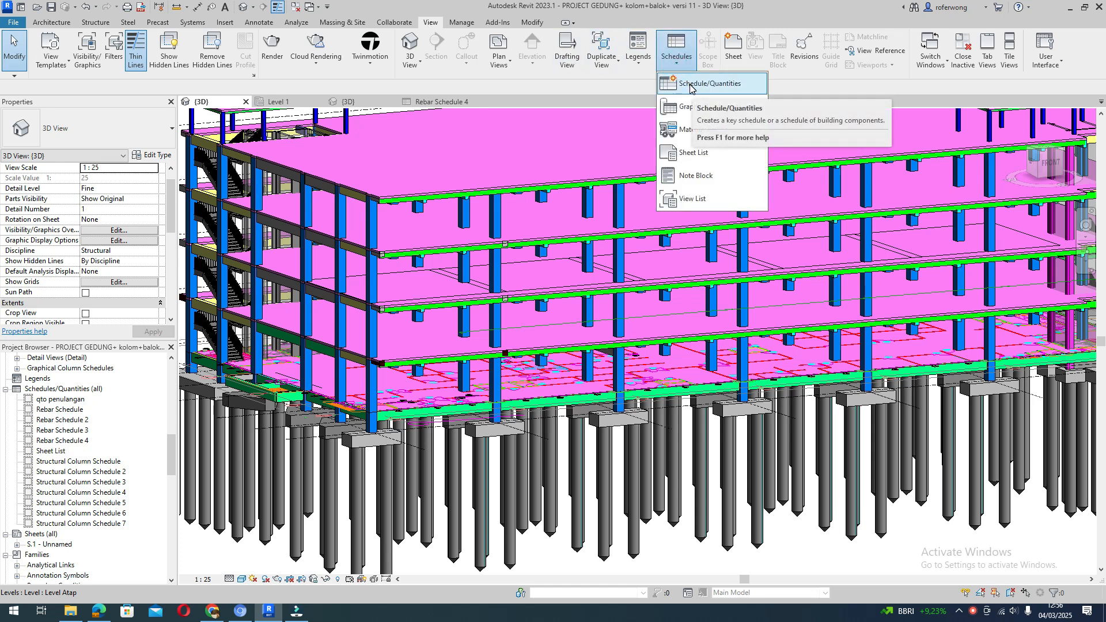
pyautogui.click(173, 462)
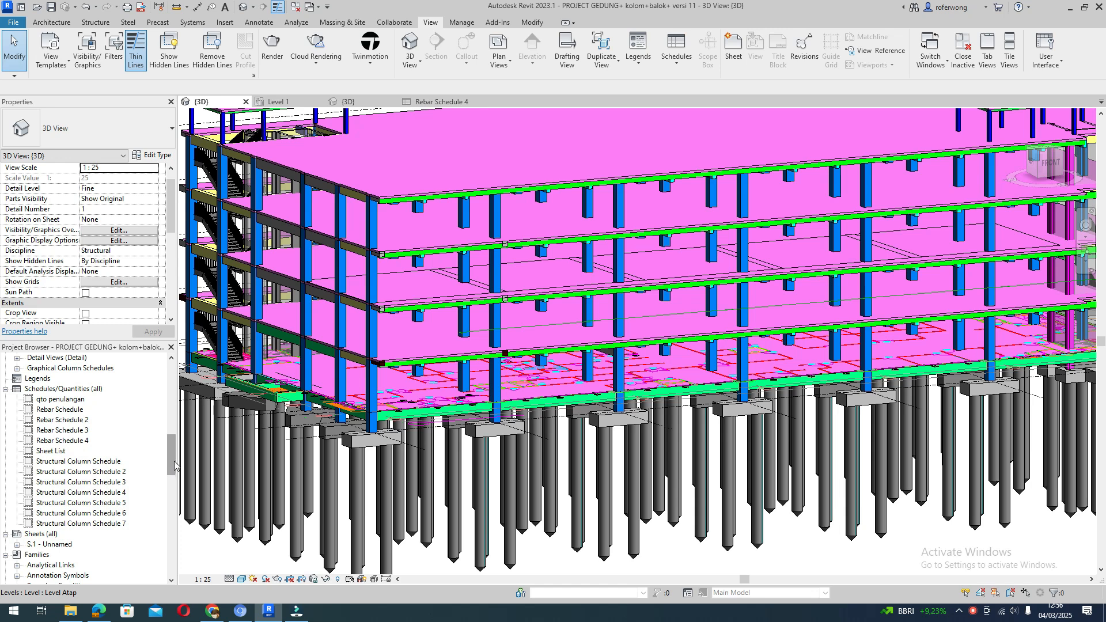
pyautogui.moveTo(171, 454)
pyautogui.mouseDown()
pyautogui.moveTo(166, 556)
pyautogui.moveTo(165, 441)
pyautogui.mouseUp()
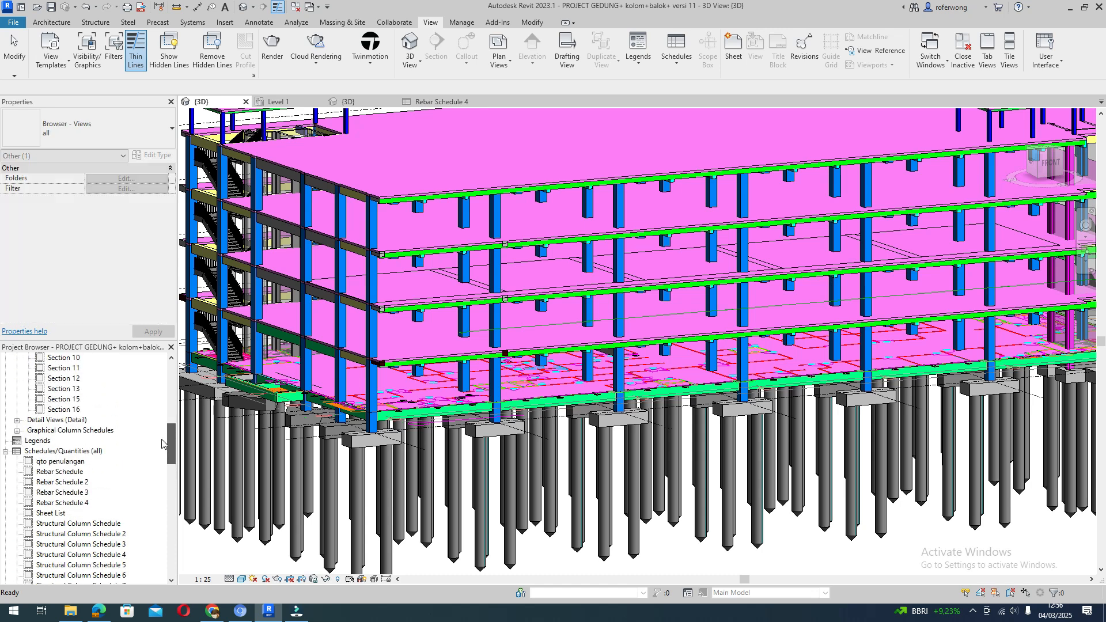
pyautogui.click(75, 453)
pyautogui.rightClick(75, 453)
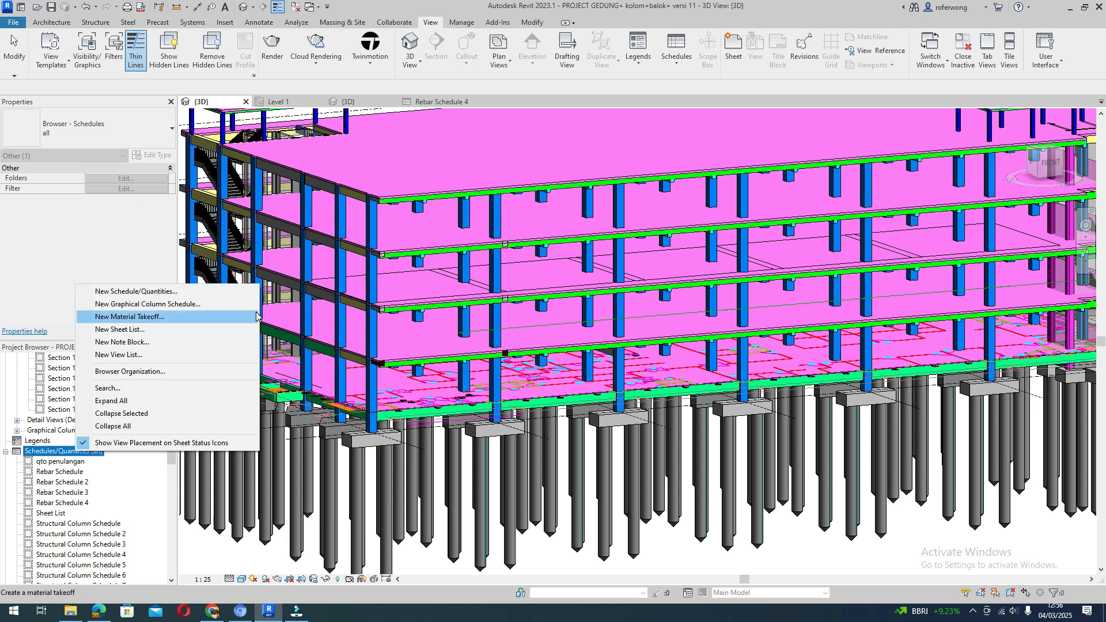
pyautogui.click(408, 53)
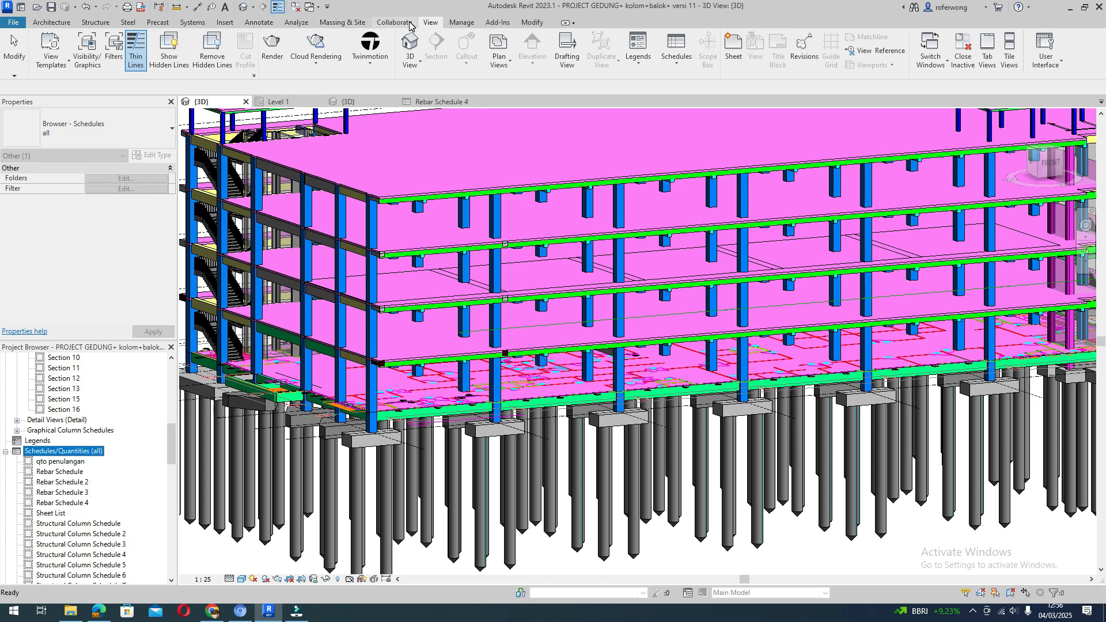
pyautogui.click(394, 22)
pyautogui.click(361, 23)
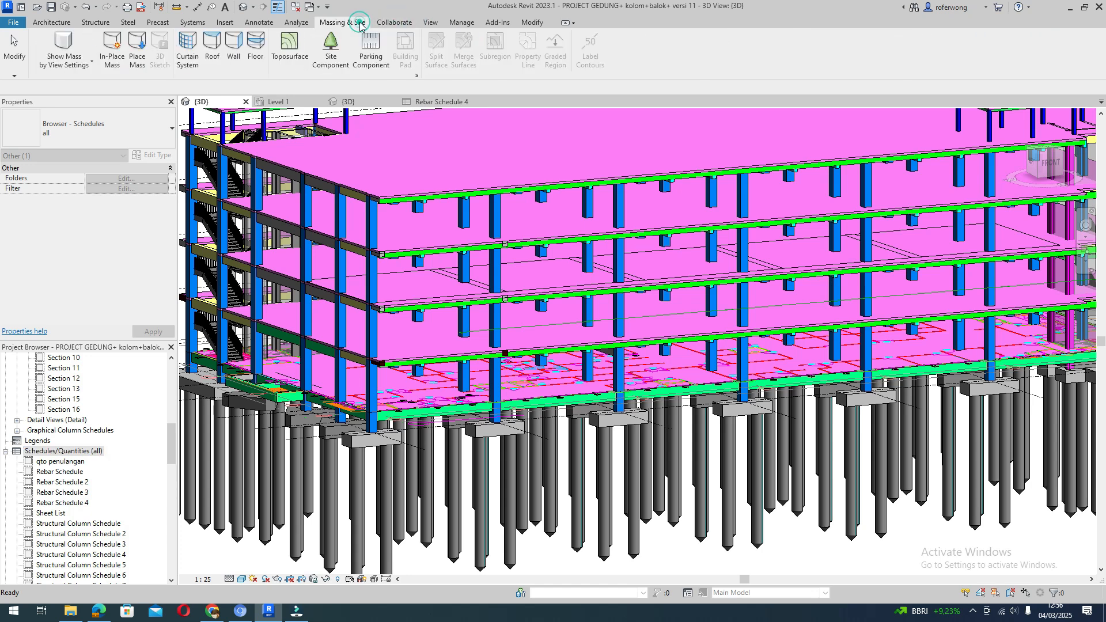
pyautogui.click(303, 23)
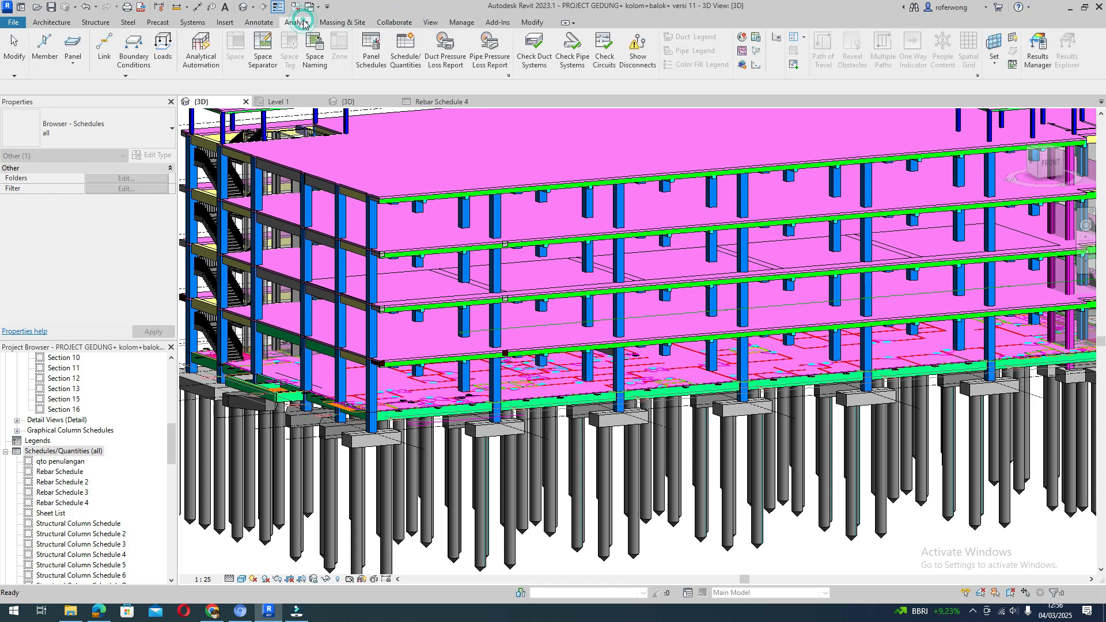
pyautogui.click(345, 23)
pyautogui.click(388, 23)
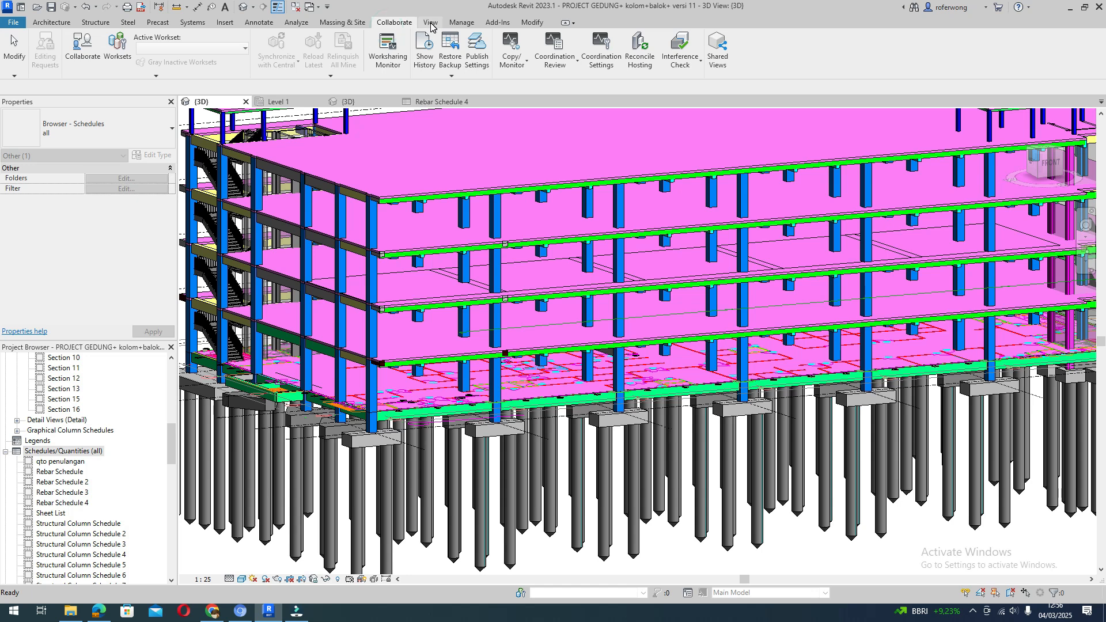
# Create a new schedule of building components for the Structural Columns category, named QTO BETON KOLOM
pyautogui.click(305, 24)
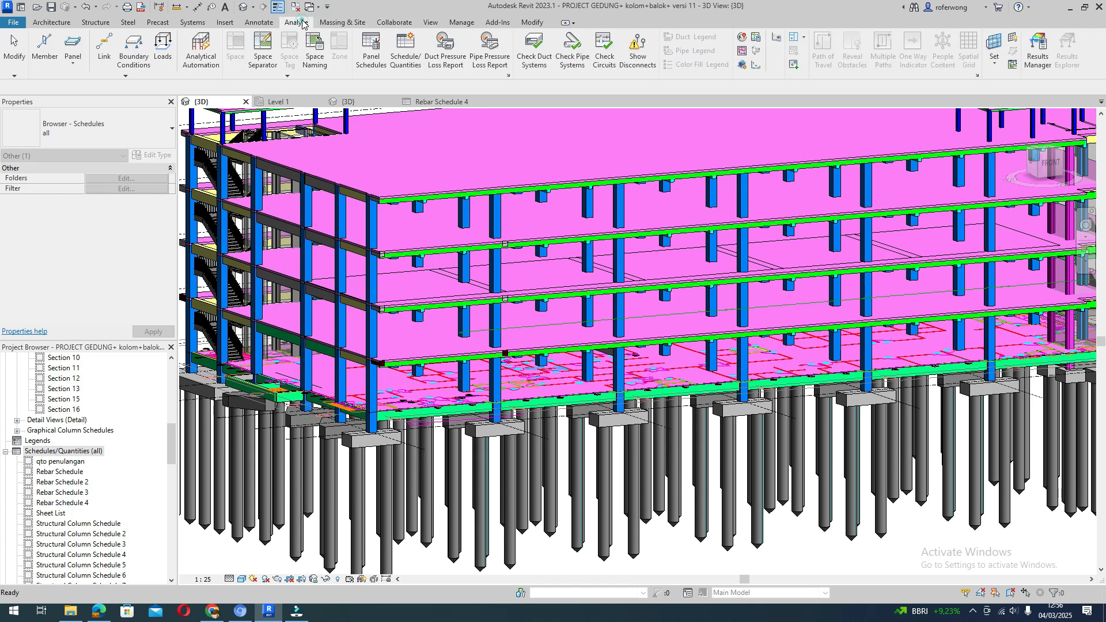
pyautogui.click(405, 67)
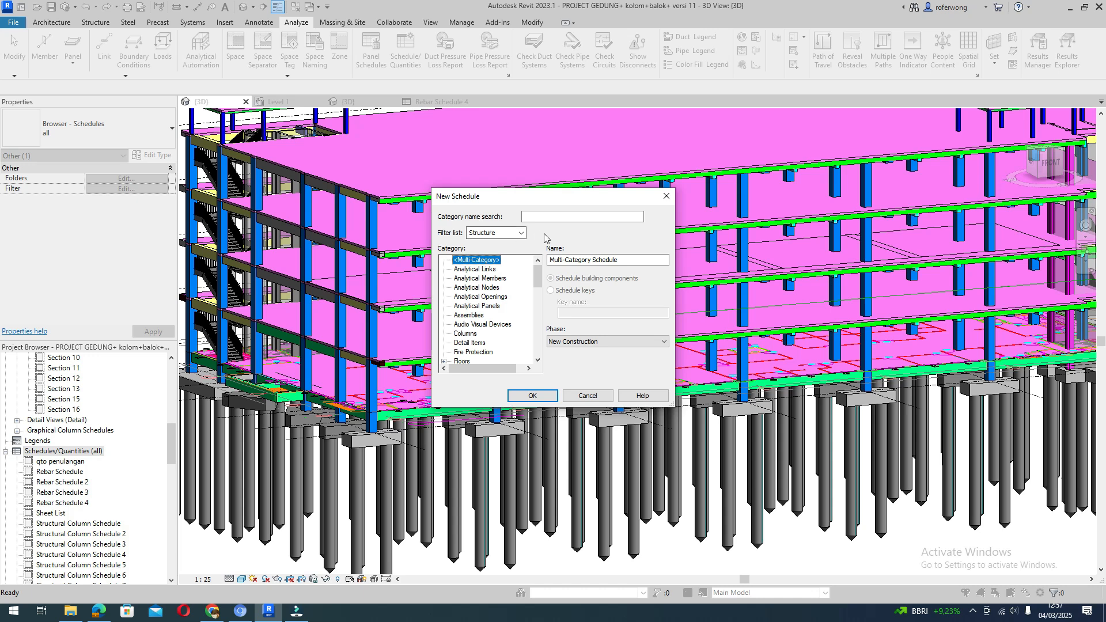
pyautogui.click(522, 233)
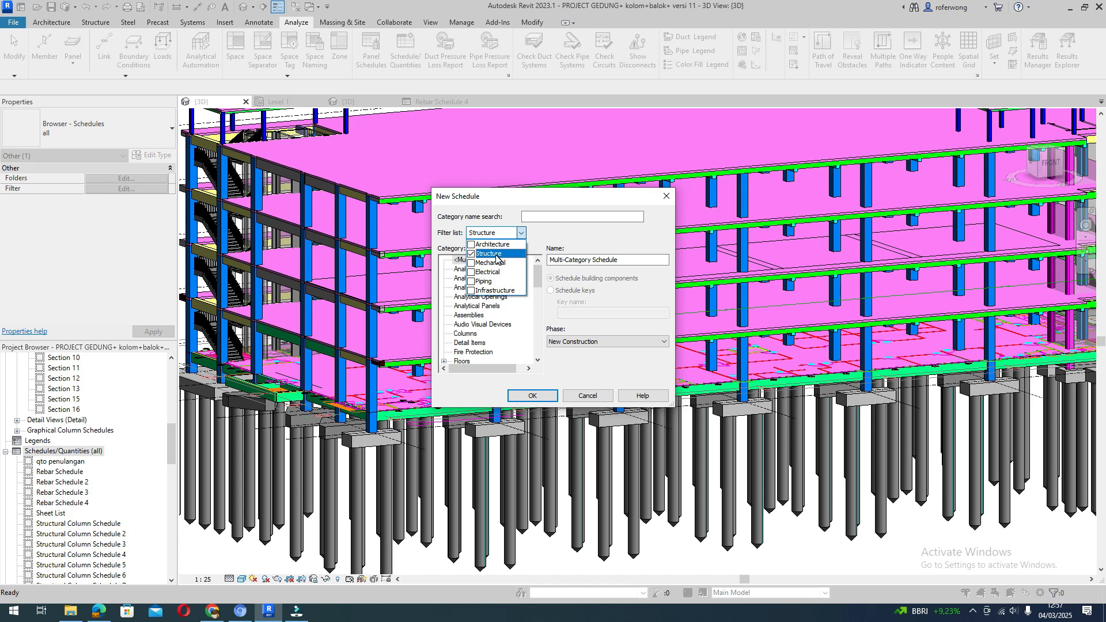
pyautogui.click(592, 243)
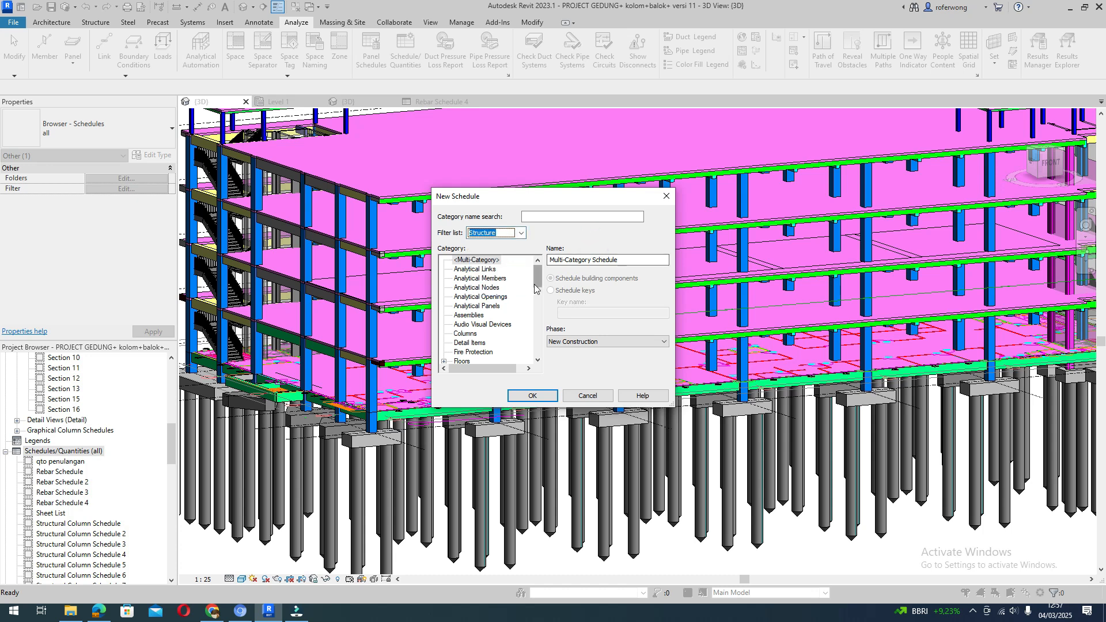
pyautogui.moveTo(534, 281); pyautogui.dragTo(539, 344)
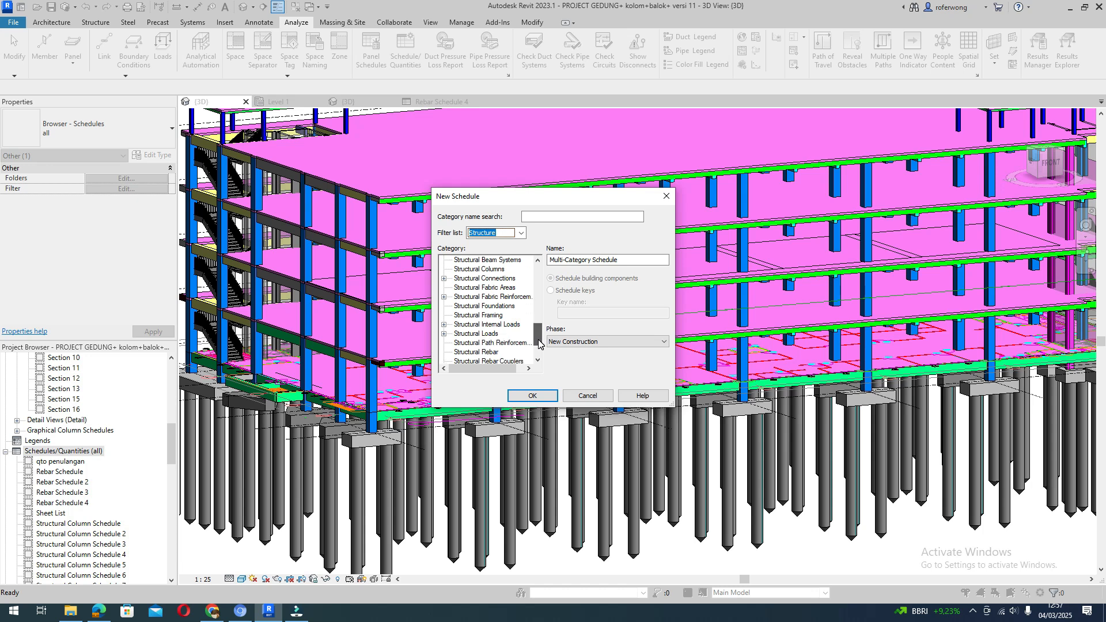
pyautogui.click(467, 270)
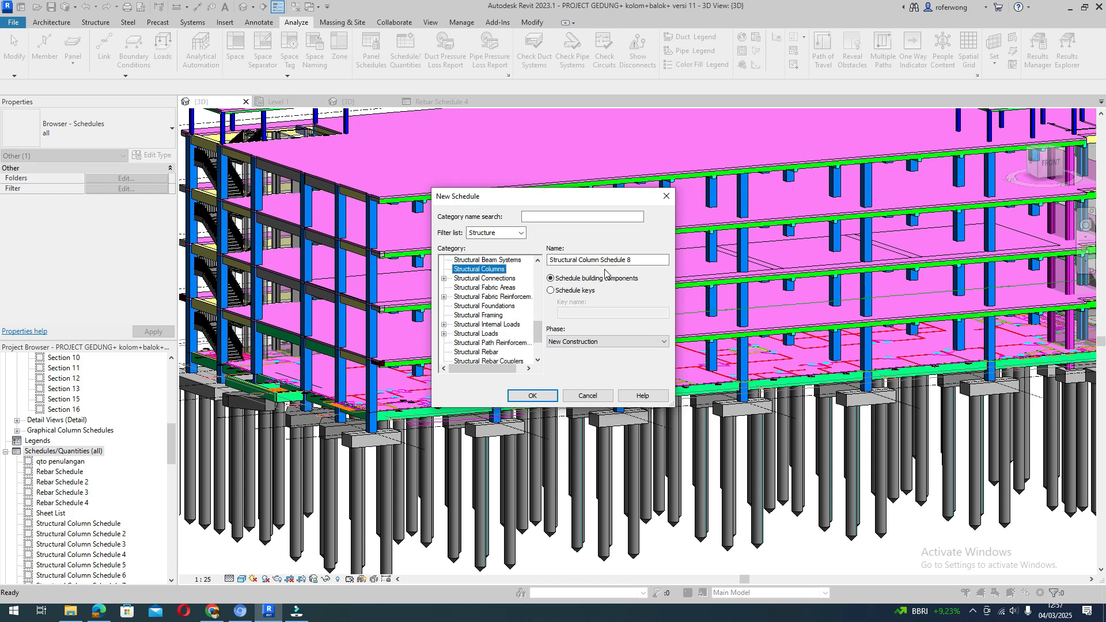
pyautogui.moveTo(635, 260); pyautogui.dragTo(531, 261)
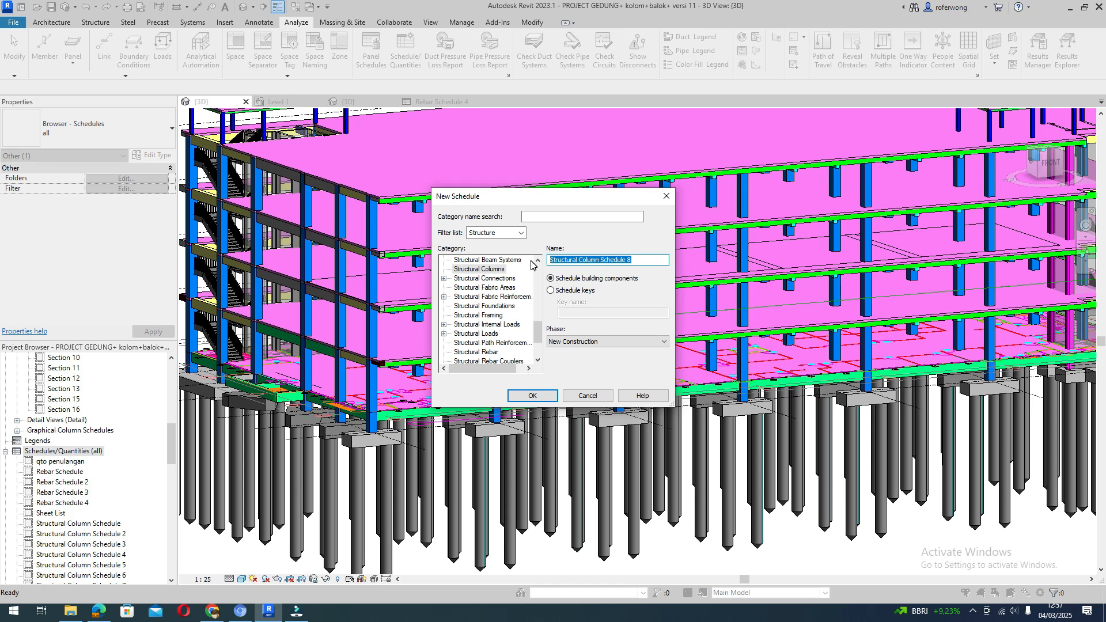
pyautogui.write('QTO BETON KOLOM')
pyautogui.click(532, 396)
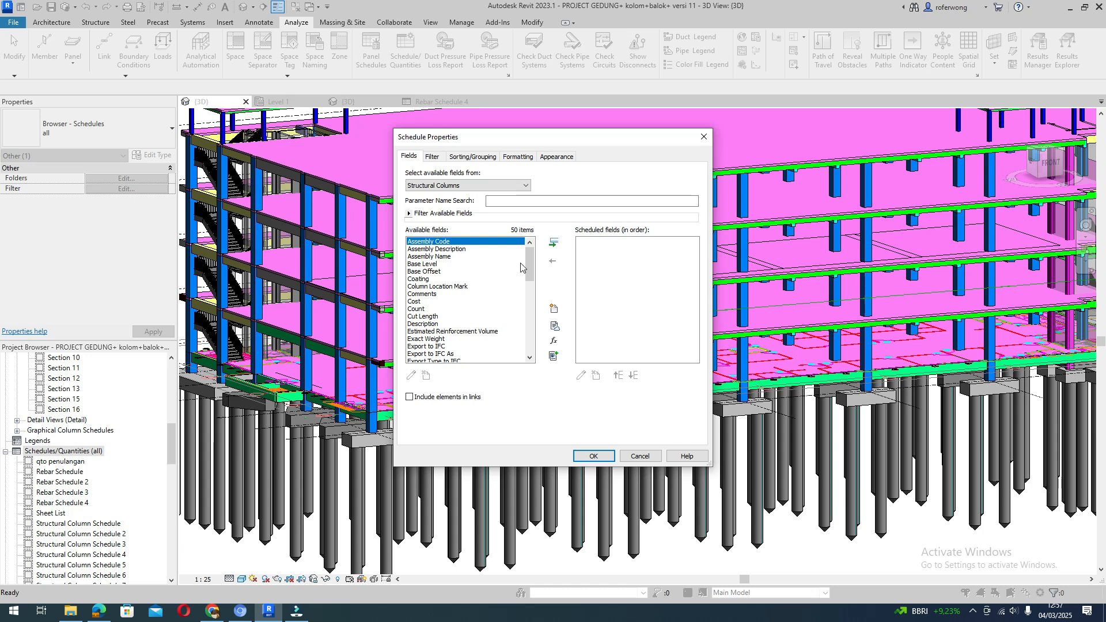
# Add the Family, Type and Volume fields to the column schedule's scheduled fields
pyautogui.scroll(-10, 482, 271)
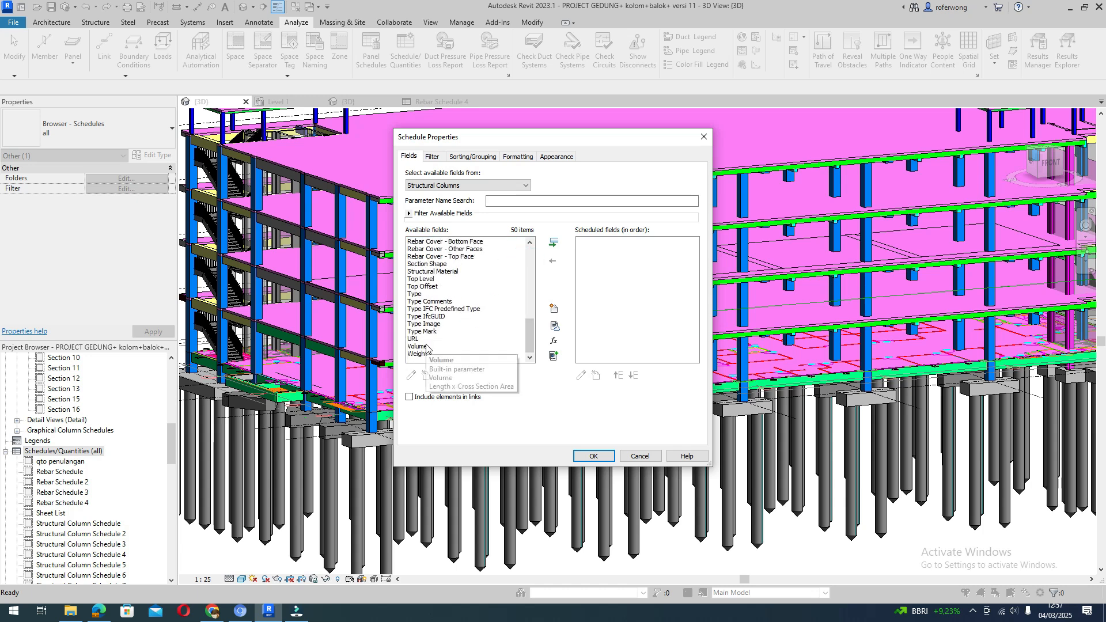
pyautogui.click(437, 346)
pyautogui.moveTo(525, 334); pyautogui.dragTo(525, 325)
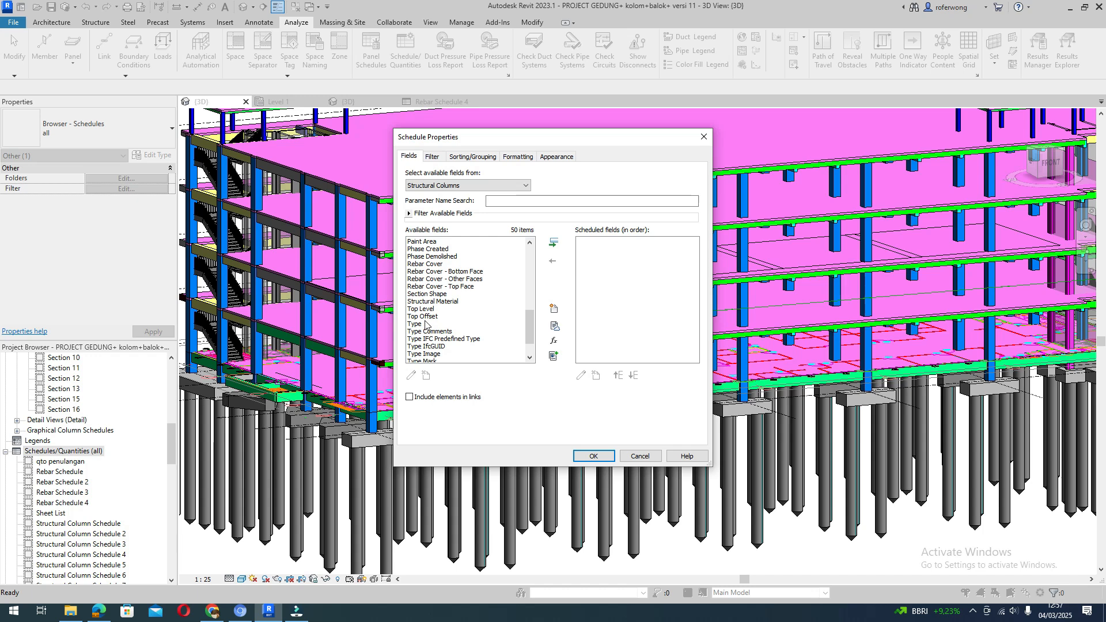
pyautogui.scroll(-1, 423, 326)
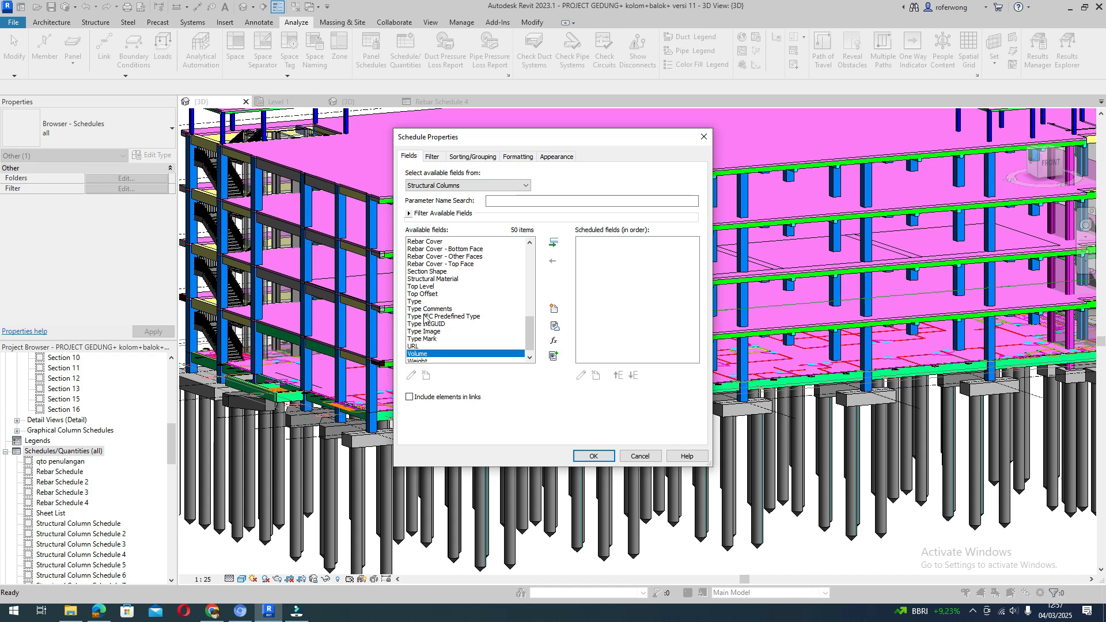
pyautogui.keyDown('ctrl'); pyautogui.click(418, 301); pyautogui.keyUp('ctrl')
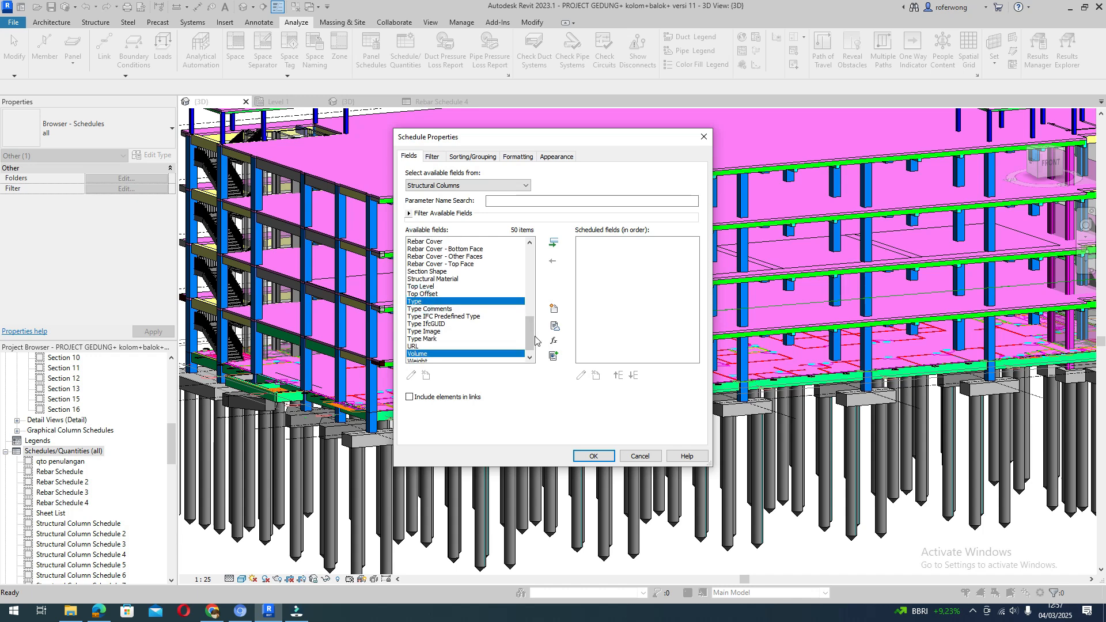
pyautogui.moveTo(532, 333); pyautogui.dragTo(529, 299)
pyautogui.click(501, 271)
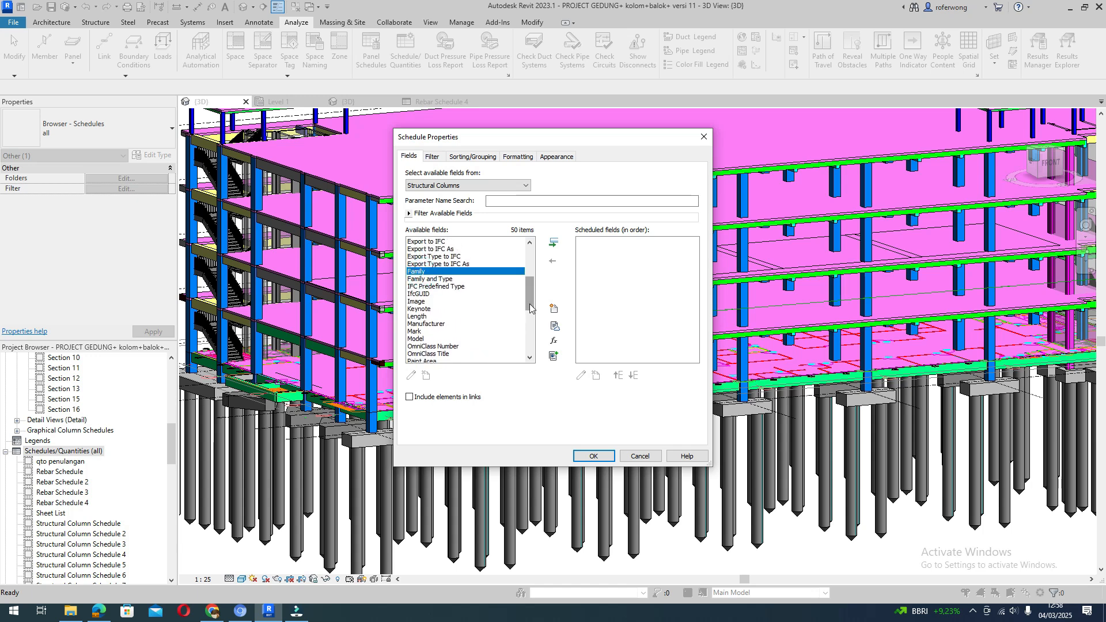
pyautogui.moveTo(530, 307); pyautogui.dragTo(530, 276)
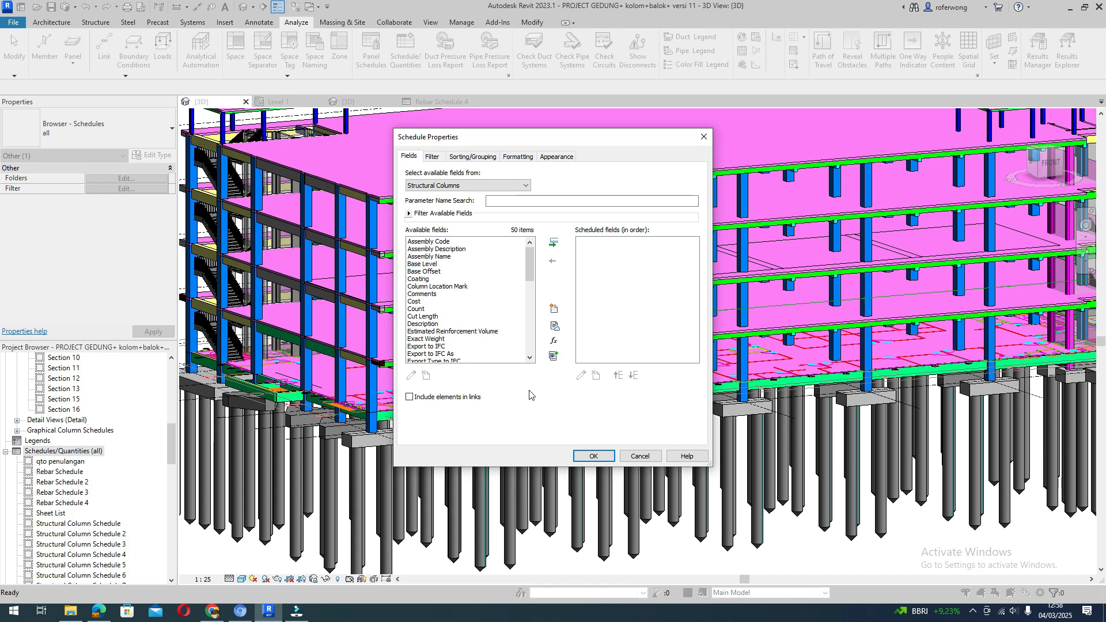
pyautogui.click(553, 245)
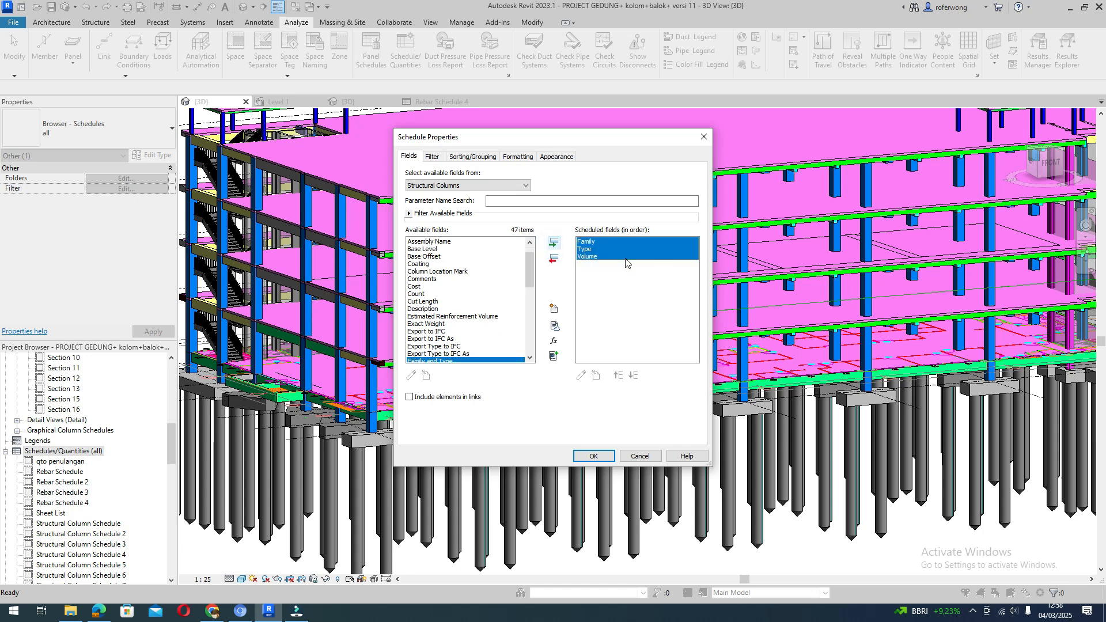
pyautogui.click(640, 272)
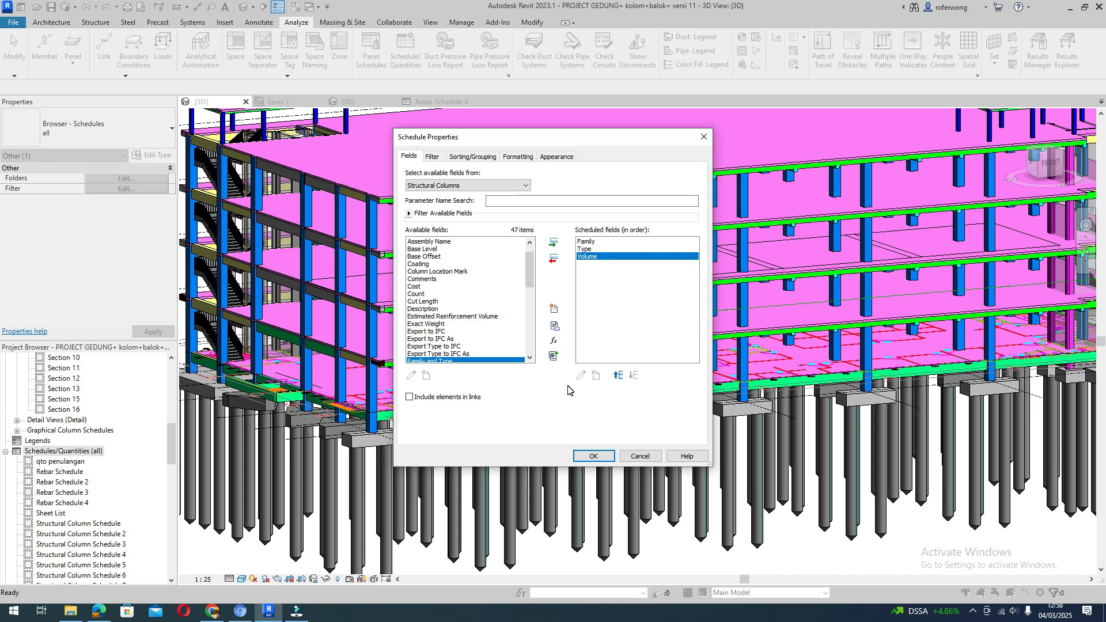
# Add a calculated value field named Harga Satuan Beton Kolom fc 30 to the schedule, with the formula 2500000
pyautogui.click(554, 311)
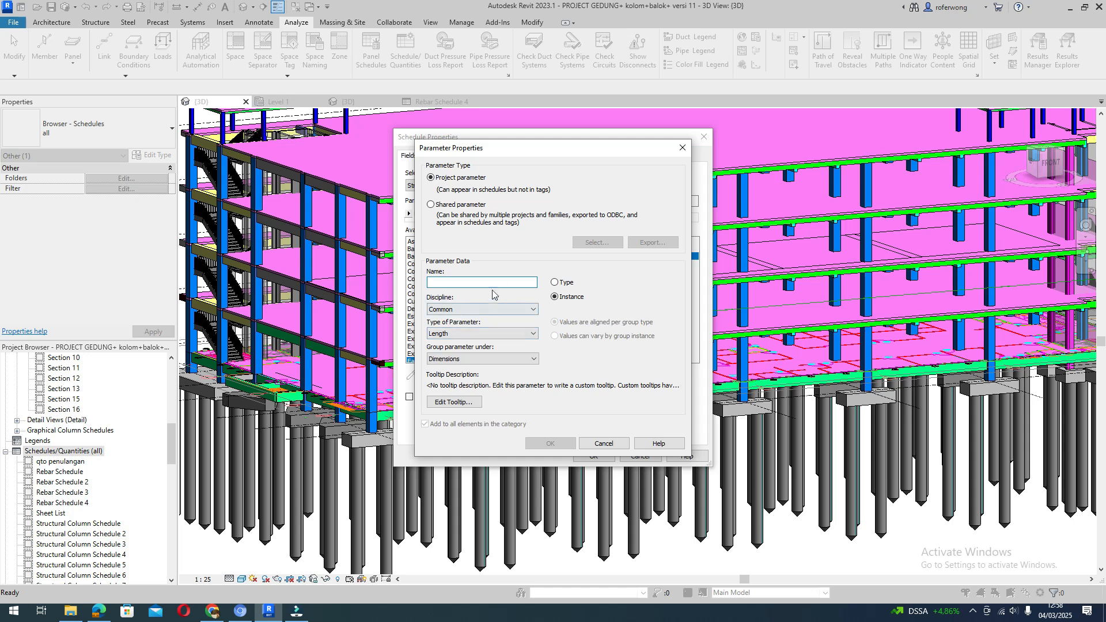
pyautogui.click(604, 443)
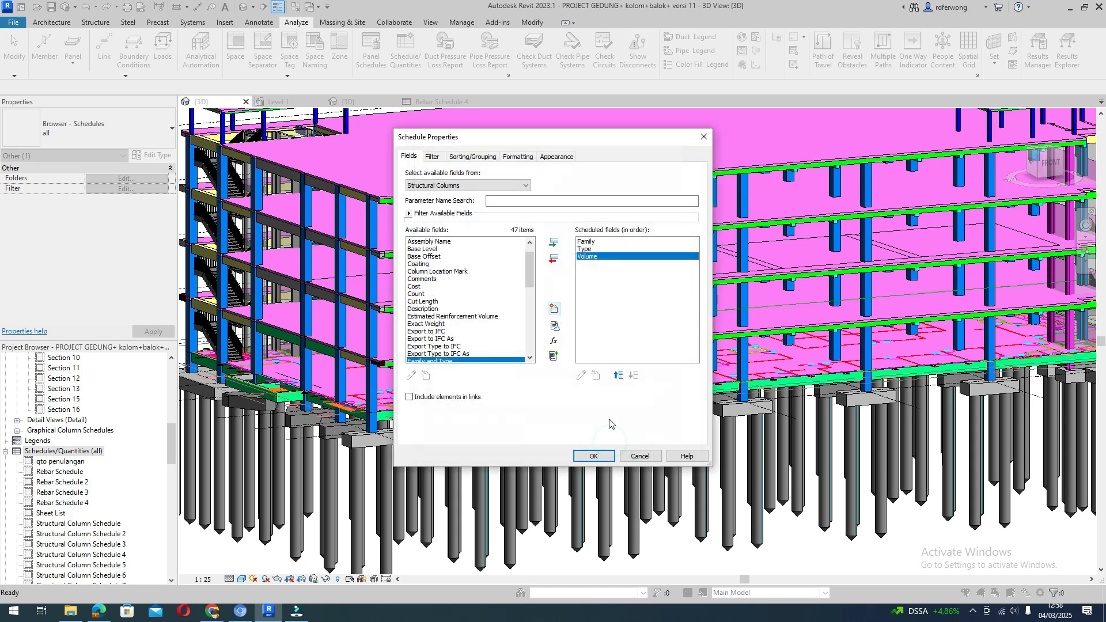
pyautogui.click(556, 341)
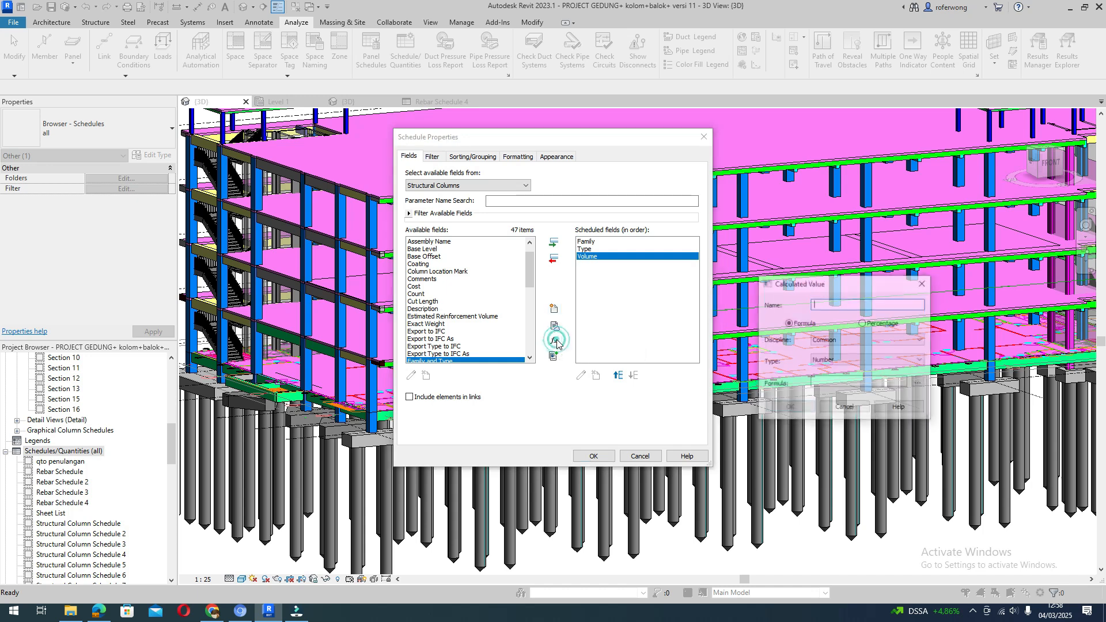
pyautogui.click(822, 307)
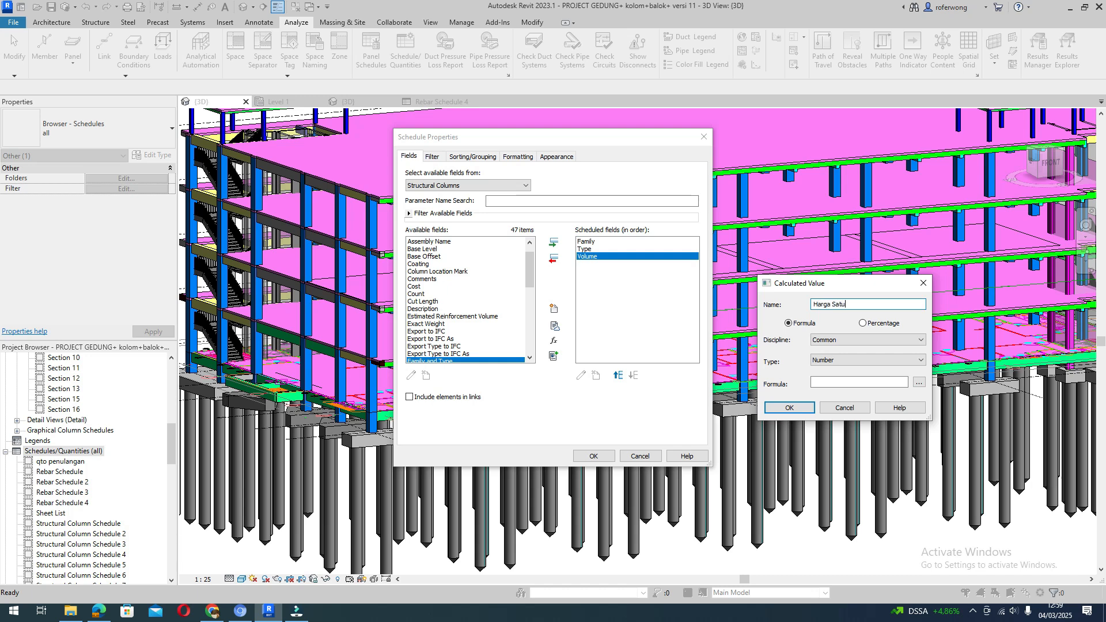
pyautogui.write('ton')
pyautogui.write('Kolom Fc 30')
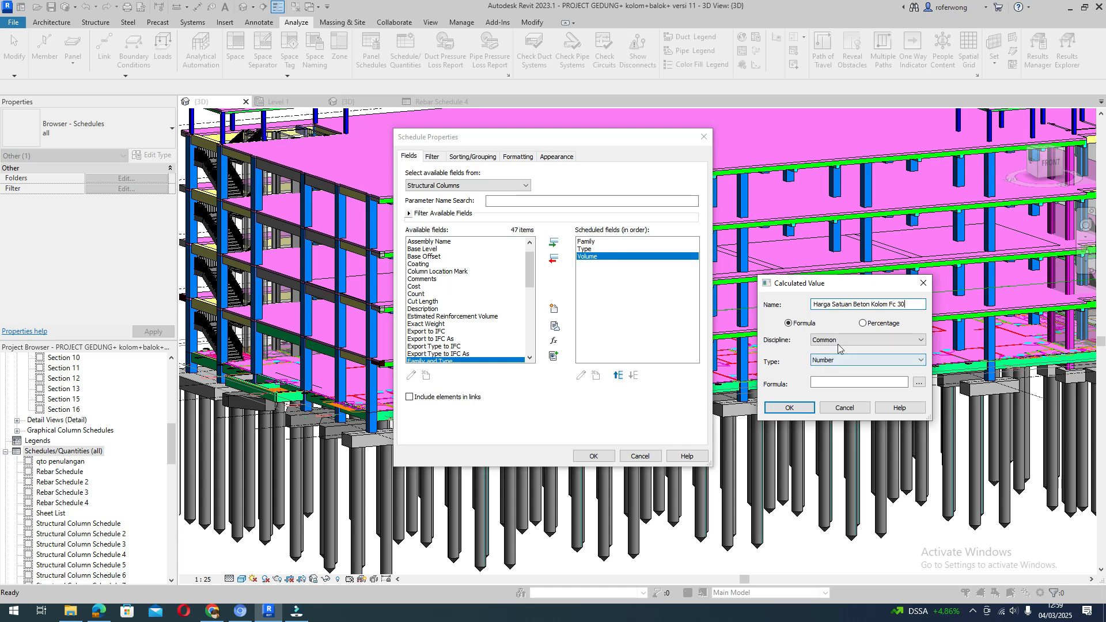
pyautogui.click(891, 303)
pyautogui.press('BackSpace')
pyautogui.write('f')
pyautogui.click(838, 380)
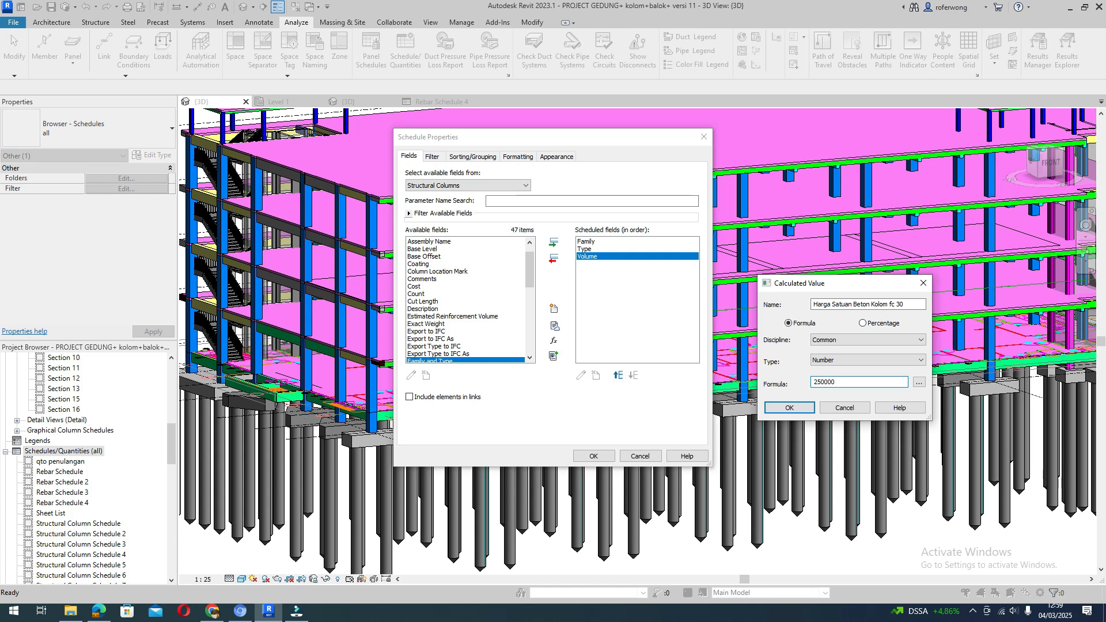
pyautogui.write('0')
pyautogui.click(800, 408)
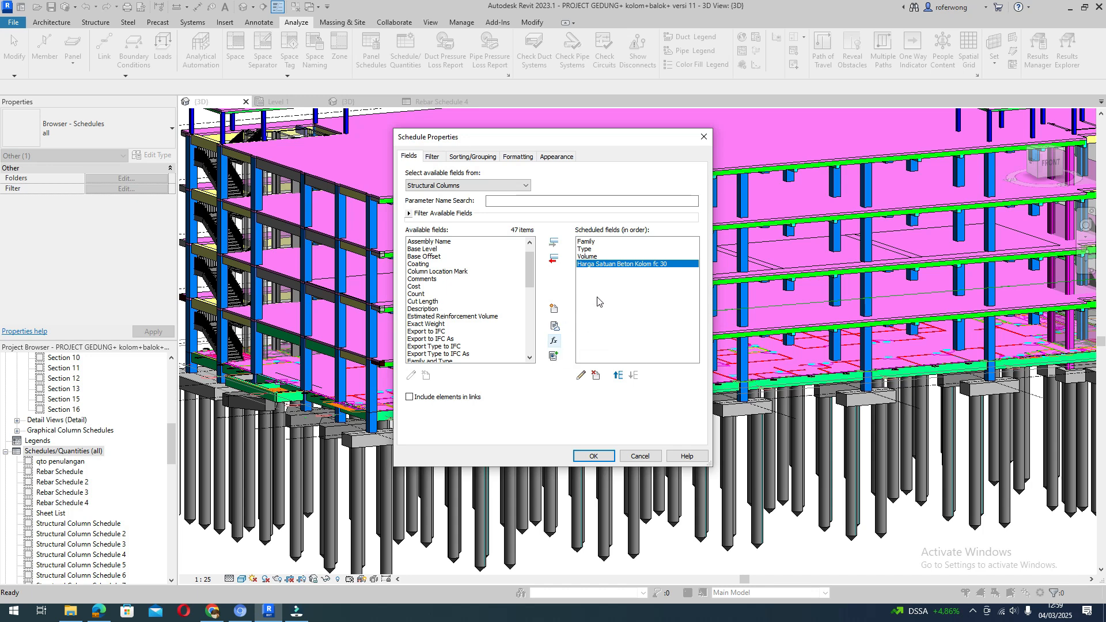
# Start a second calculated value for the column schedule and name it Jumlah Harga
pyautogui.click(553, 341)
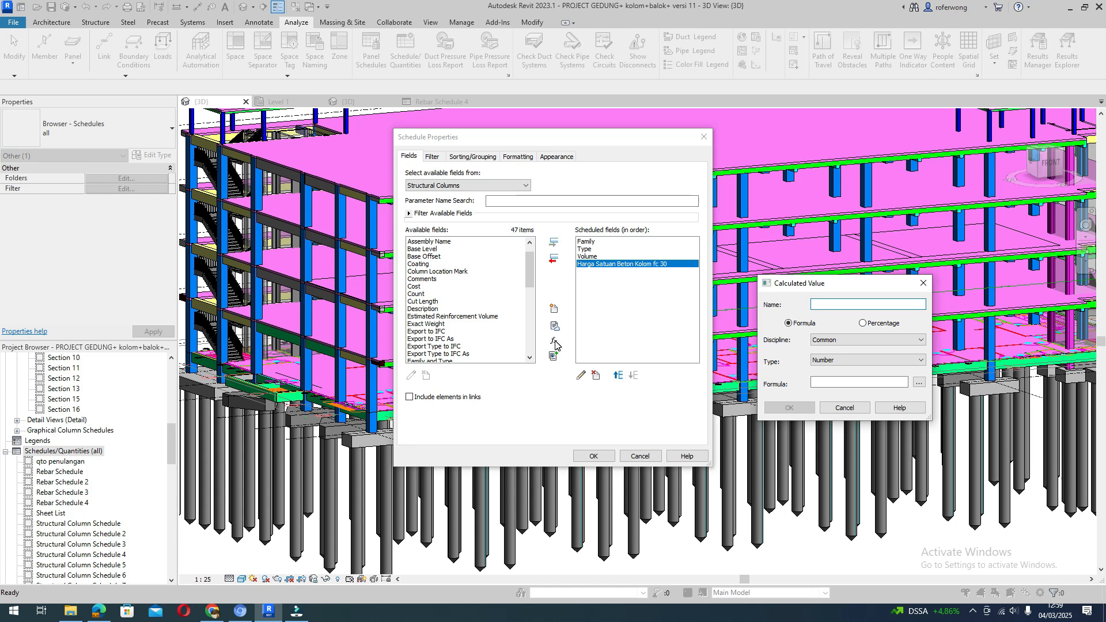
pyautogui.click(823, 305)
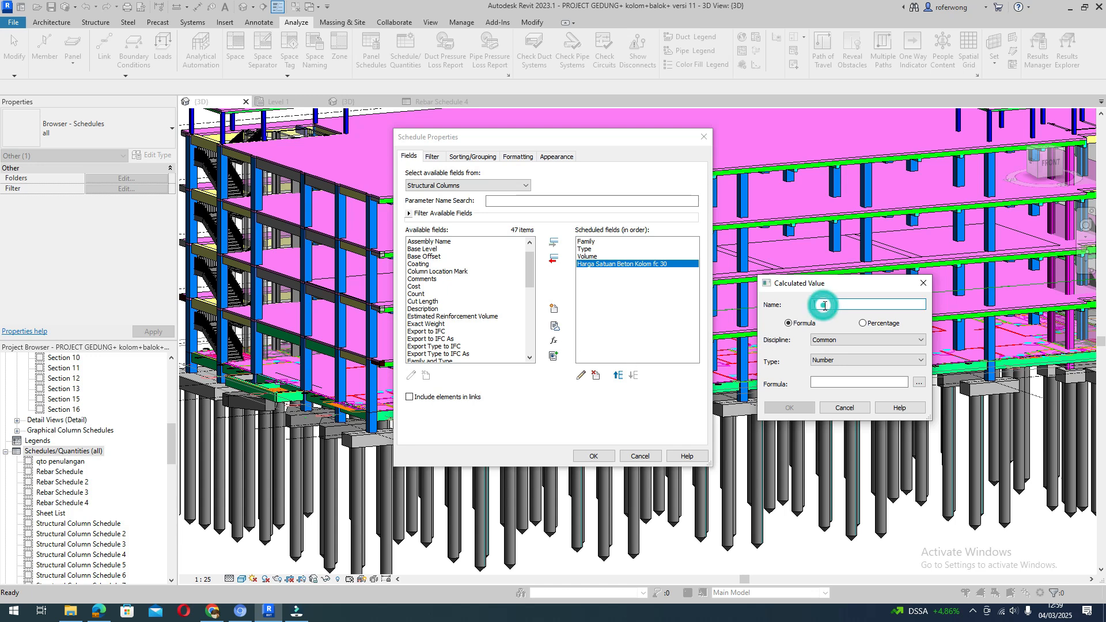
pyautogui.write('Jumlah Harga')
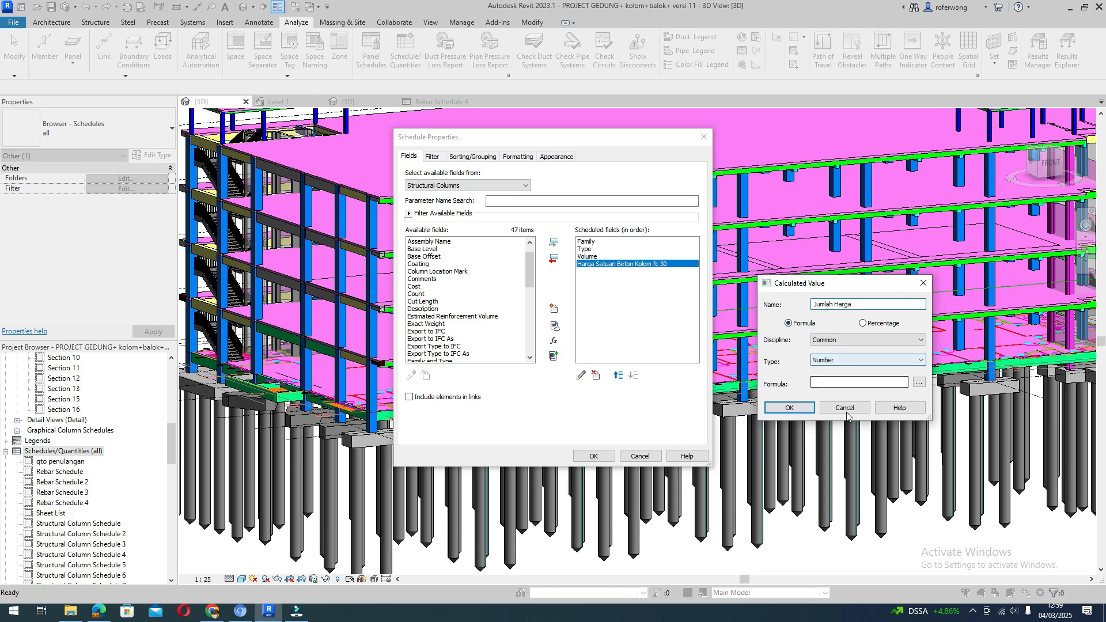
# Try to define Jumlah Harga with the formula Volume*Harga Satuan Beton Kolom fc 30
pyautogui.click(823, 383)
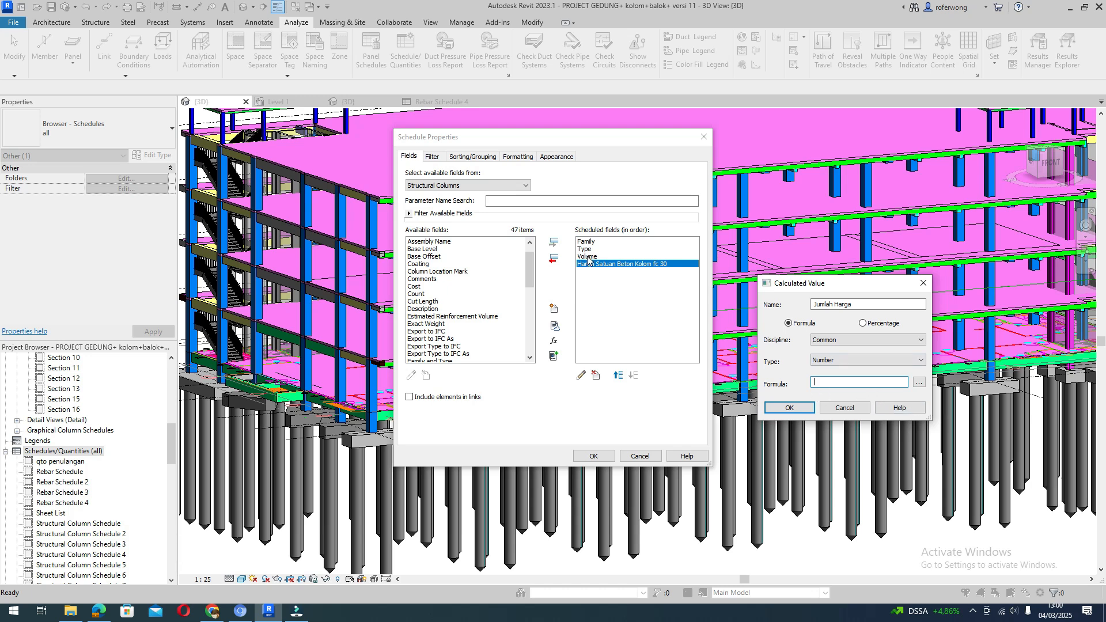
pyautogui.click(842, 382)
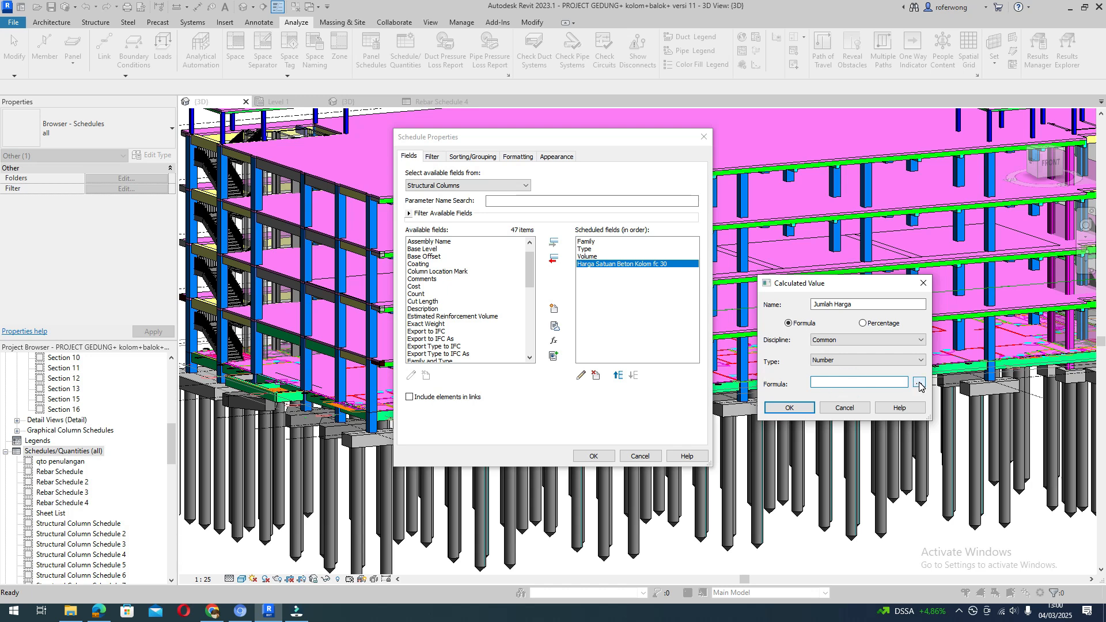
pyautogui.click(919, 384)
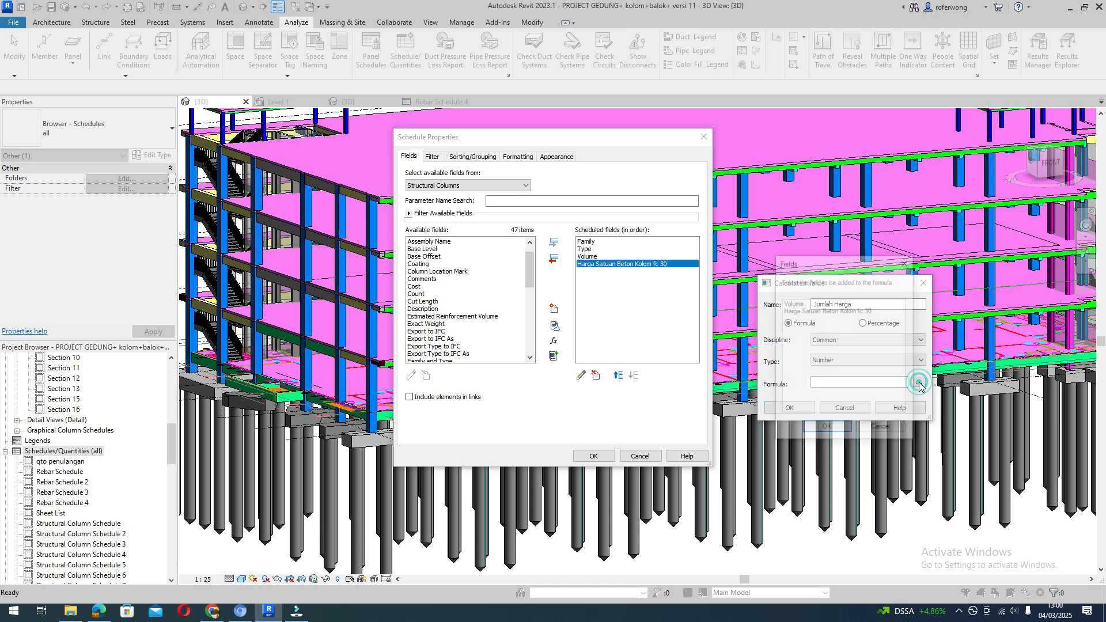
pyautogui.click(794, 304)
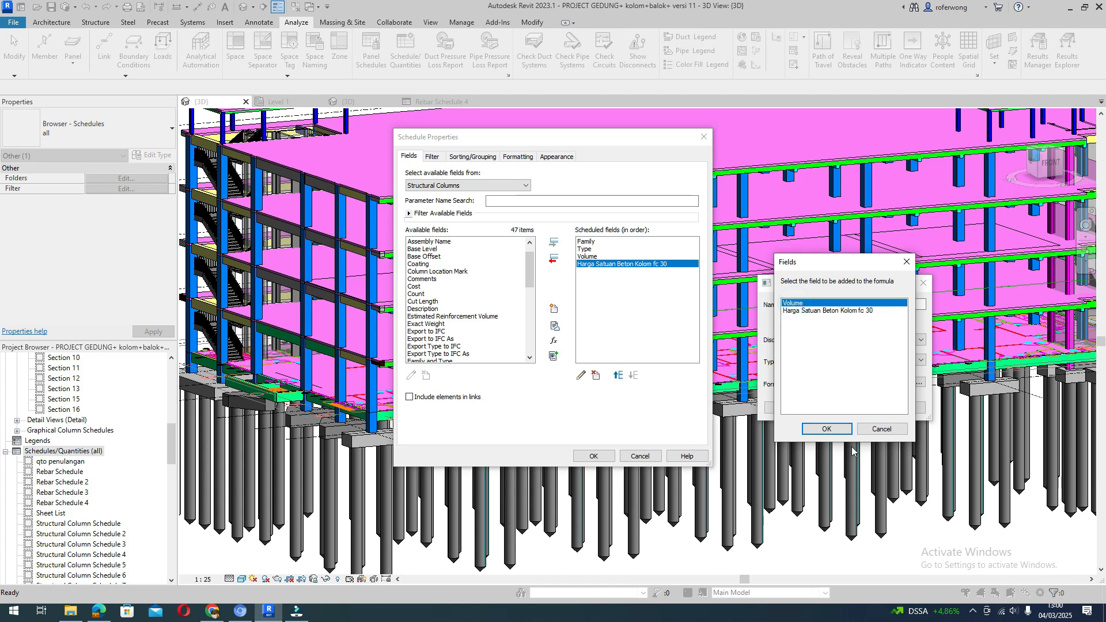
pyautogui.click(839, 429)
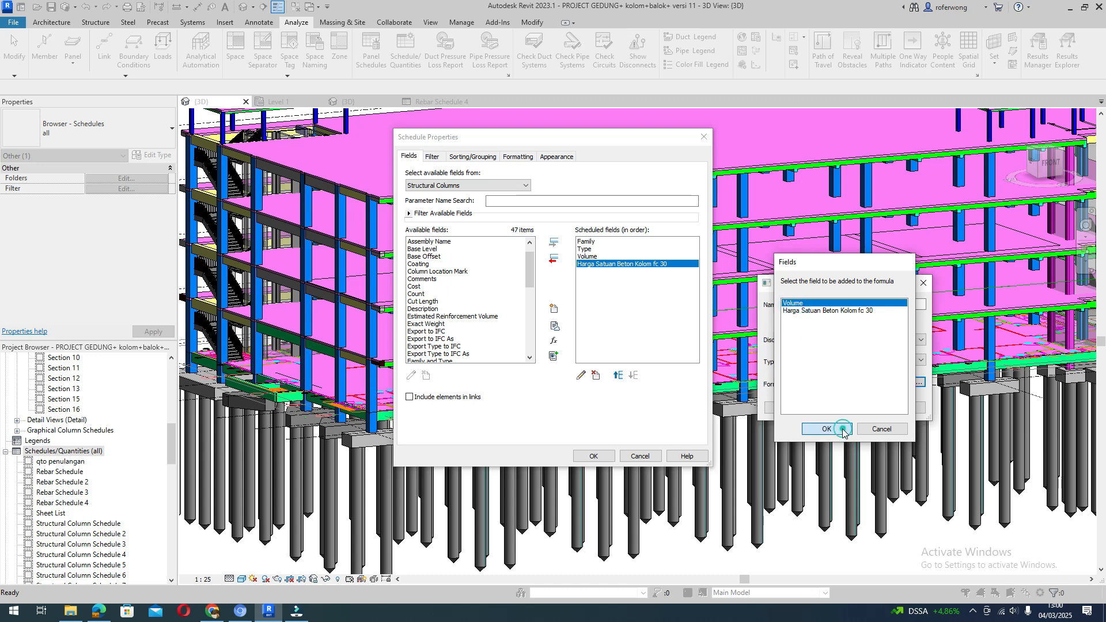
pyautogui.click(919, 383)
pyautogui.click(836, 311)
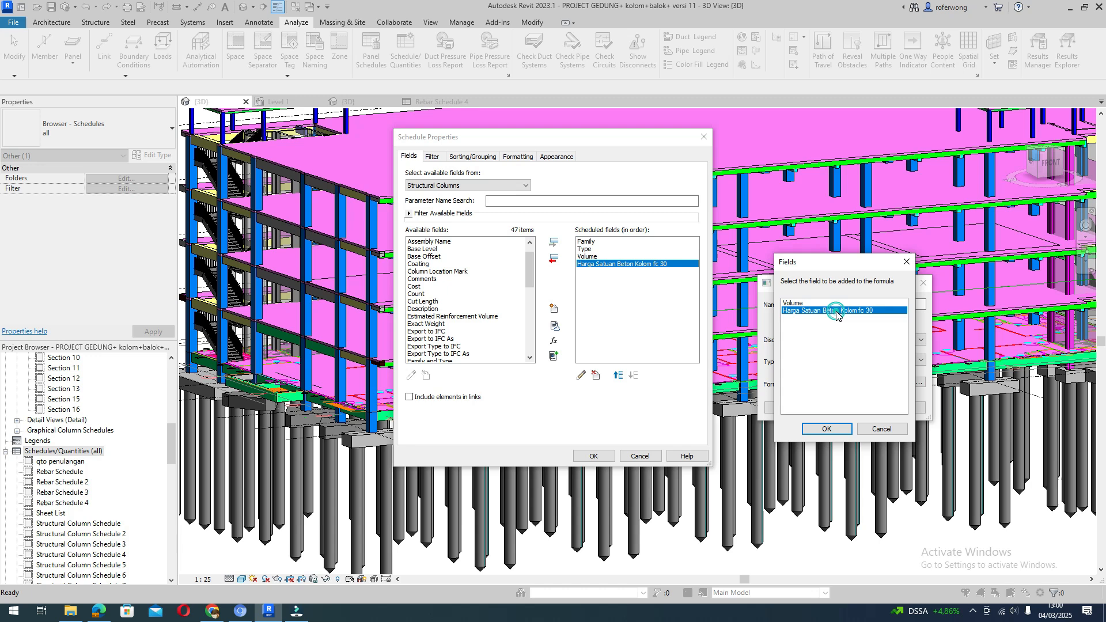
pyautogui.click(827, 429)
pyautogui.click(790, 408)
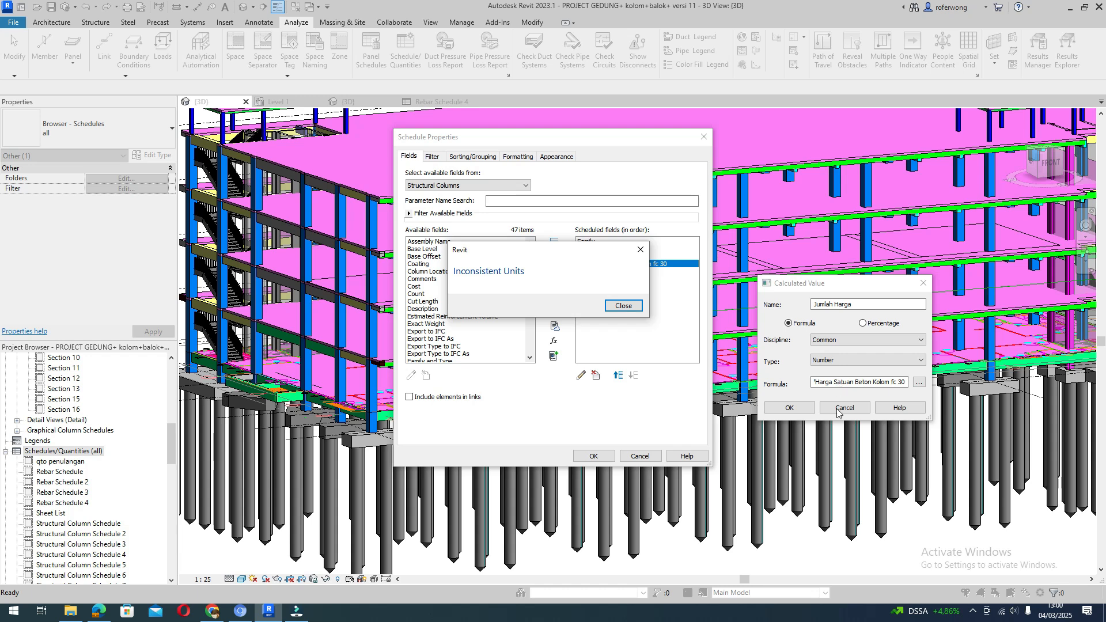
pyautogui.click(623, 306)
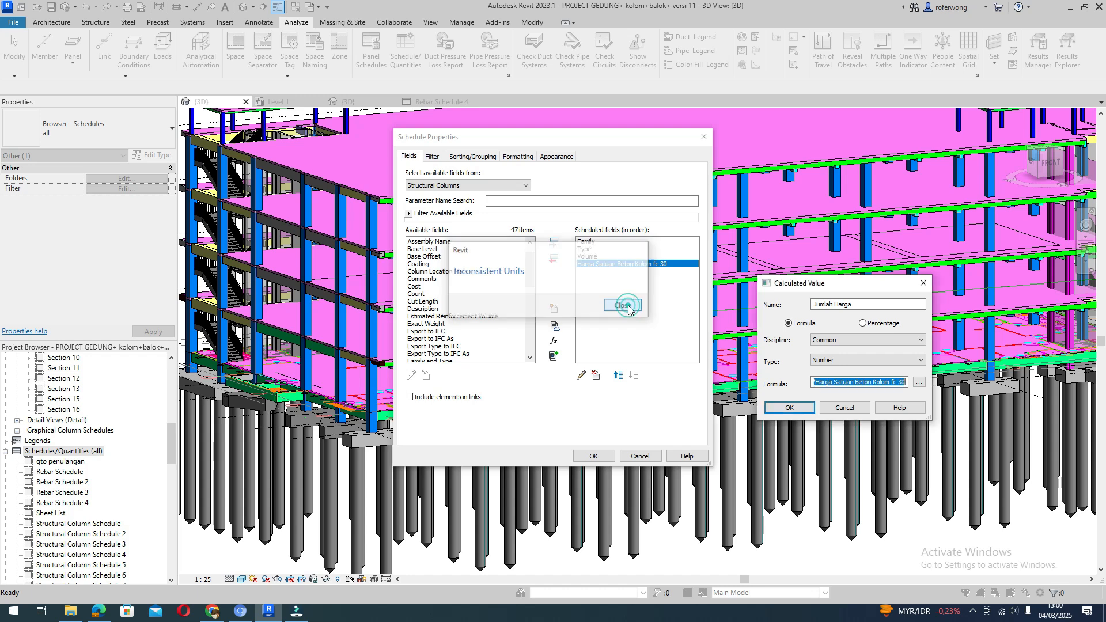
# Rewrite the Jumlah Harga formula as (Volume/1)*Harga Satuan Beton Kolom fc 30 and add the field to the schedule
pyautogui.click(836, 382)
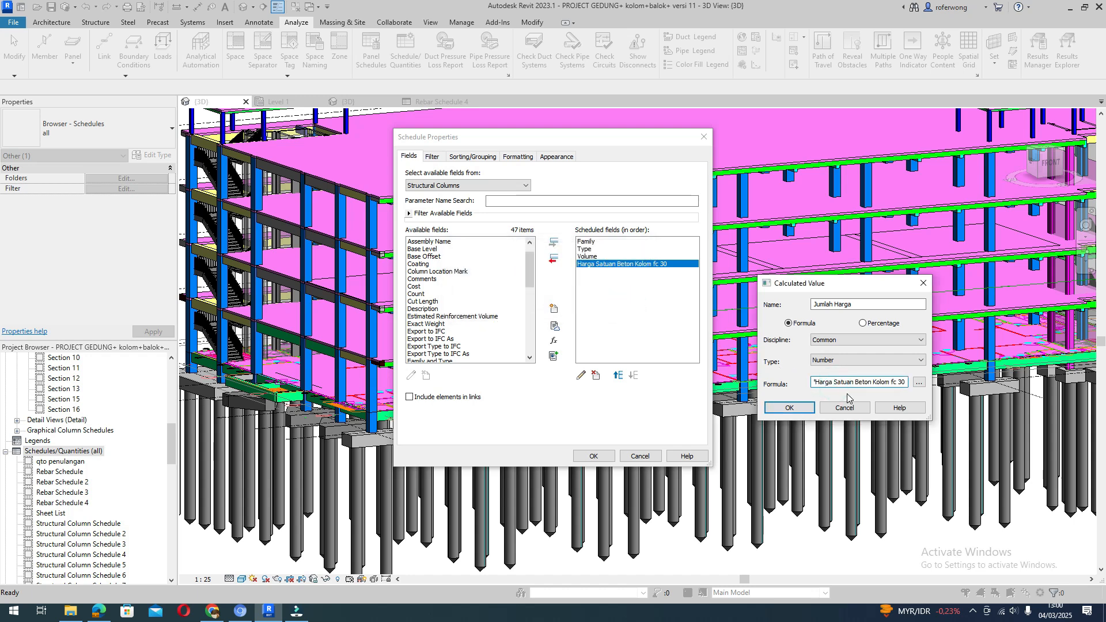
pyautogui.press('Home')
pyautogui.press('Right')
pyautogui.press('Right')
pyautogui.press('Right')
pyautogui.press('Right')
pyautogui.press('Right')
pyautogui.press('Right')
pyautogui.press('Right')
pyautogui.click(918, 382)
pyautogui.click(798, 304)
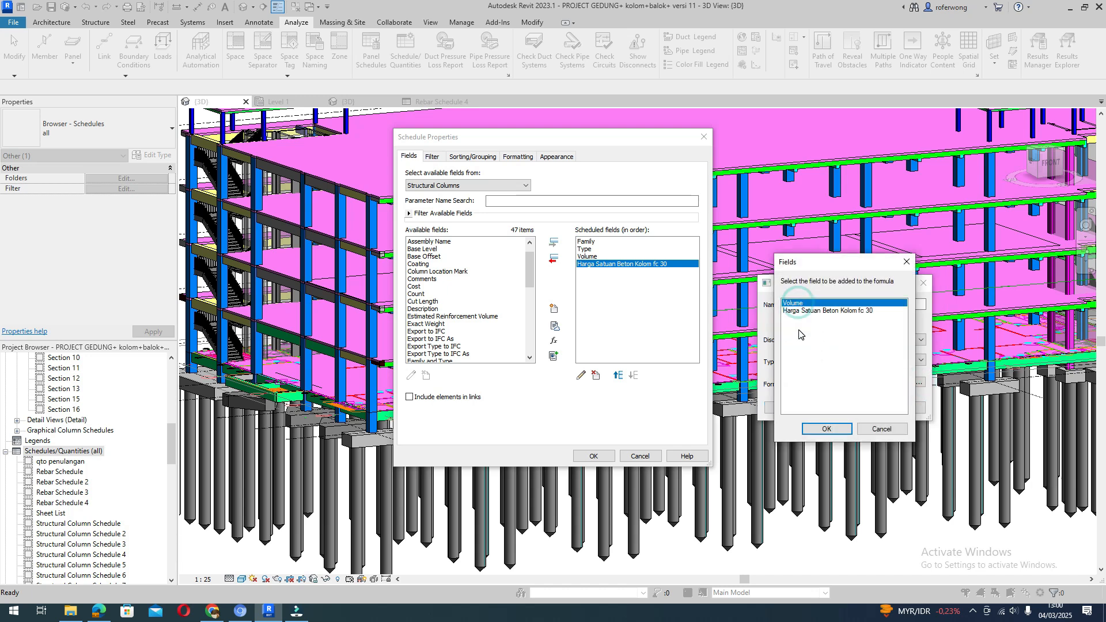
pyautogui.click(821, 429)
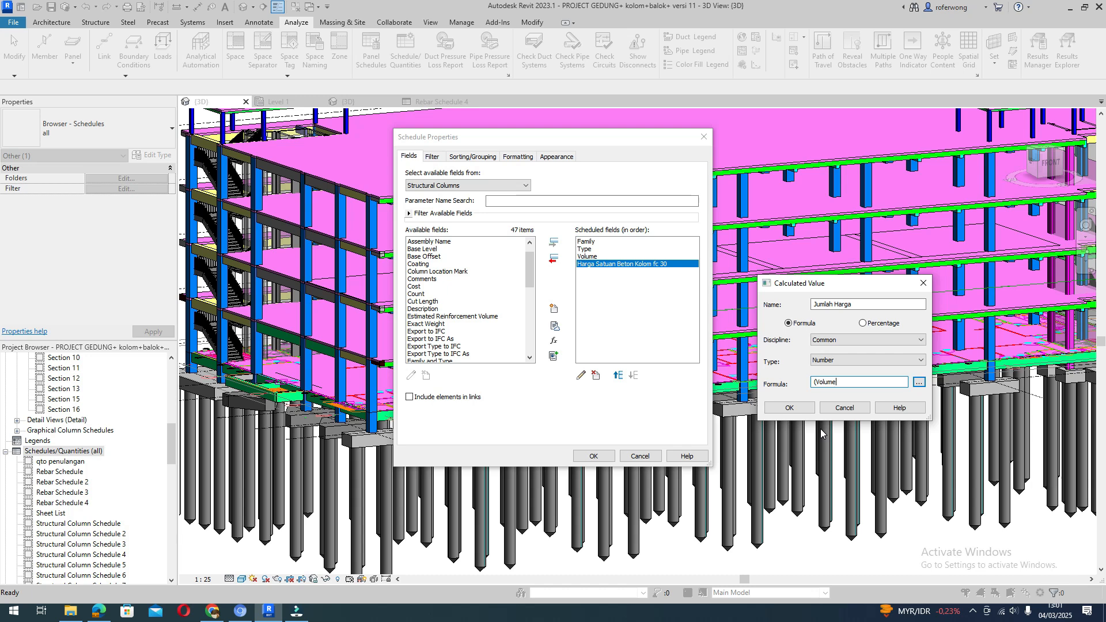
pyautogui.write('/1)*')
pyautogui.click(919, 383)
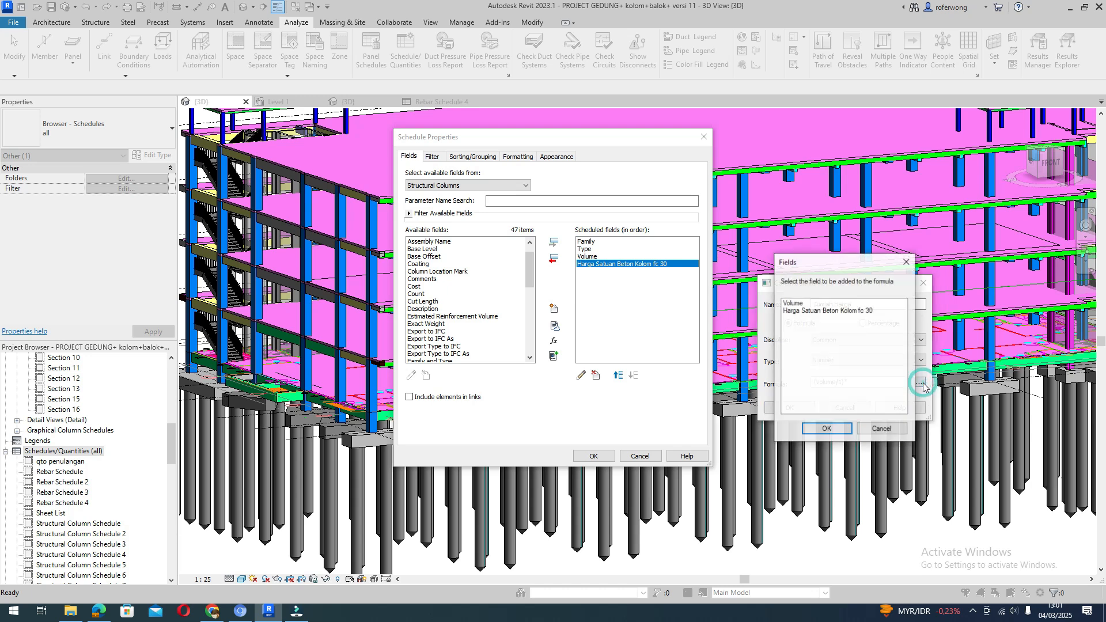
pyautogui.click(840, 311)
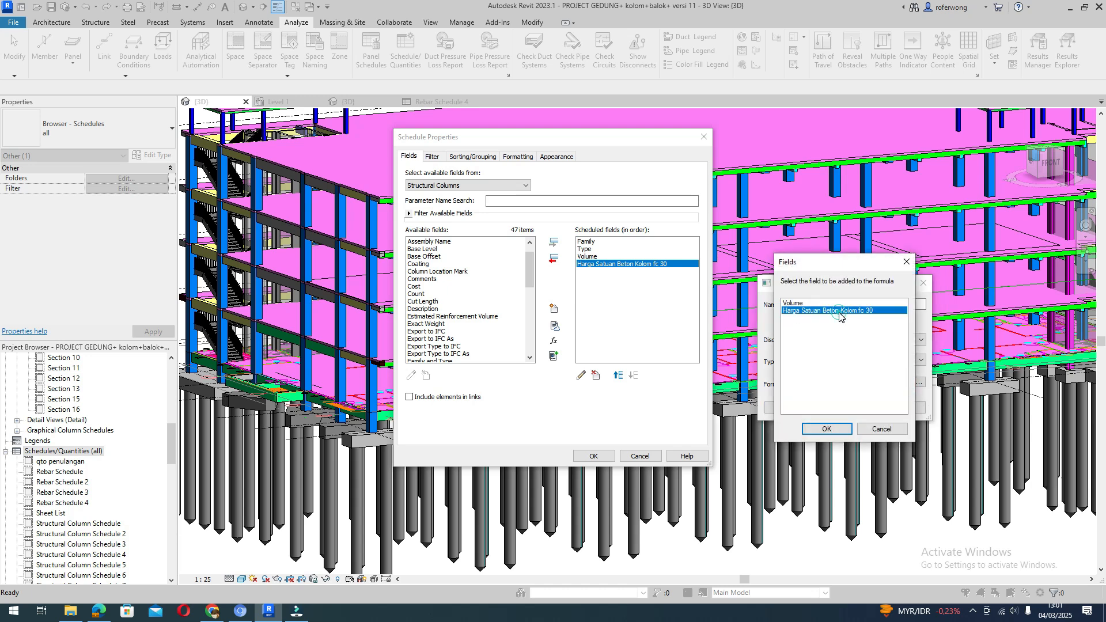
pyautogui.click(838, 427)
pyautogui.click(785, 410)
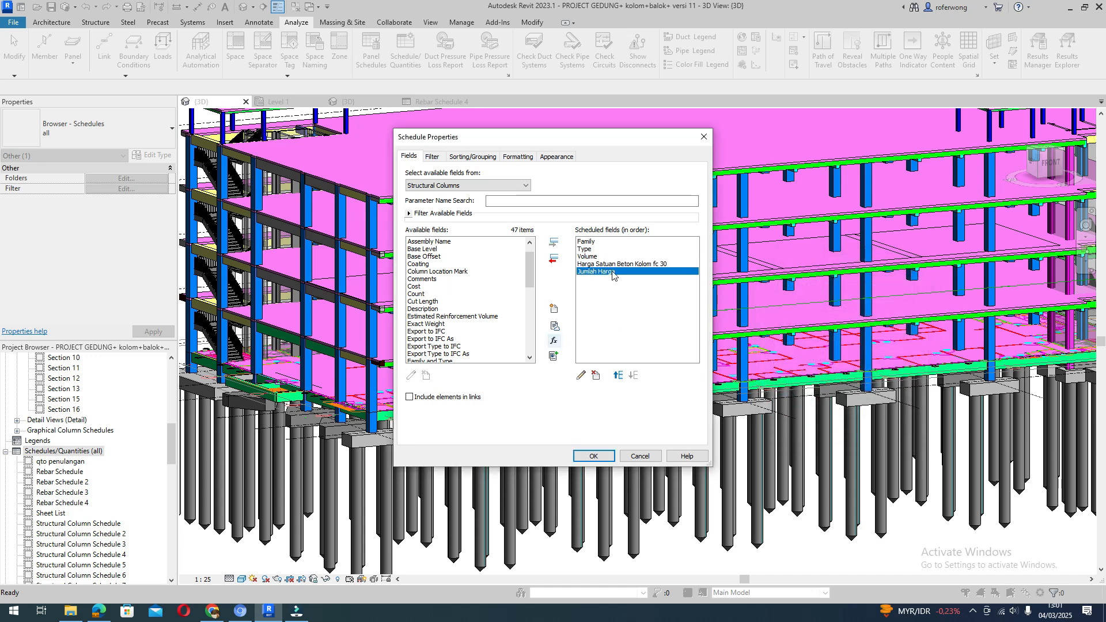
pyautogui.click(432, 157)
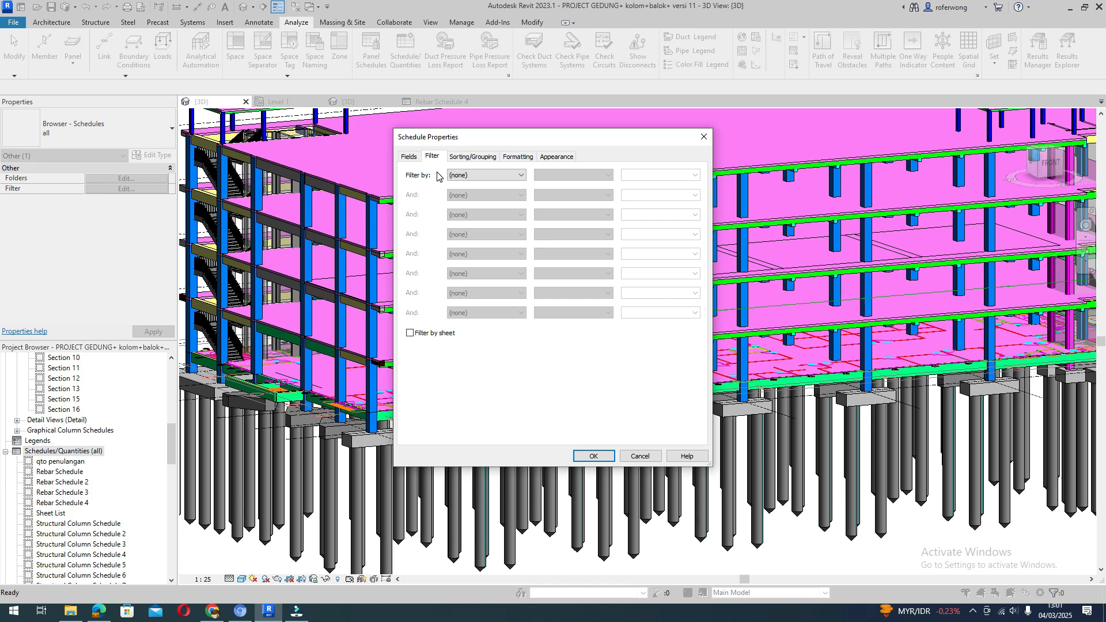
pyautogui.click(478, 177)
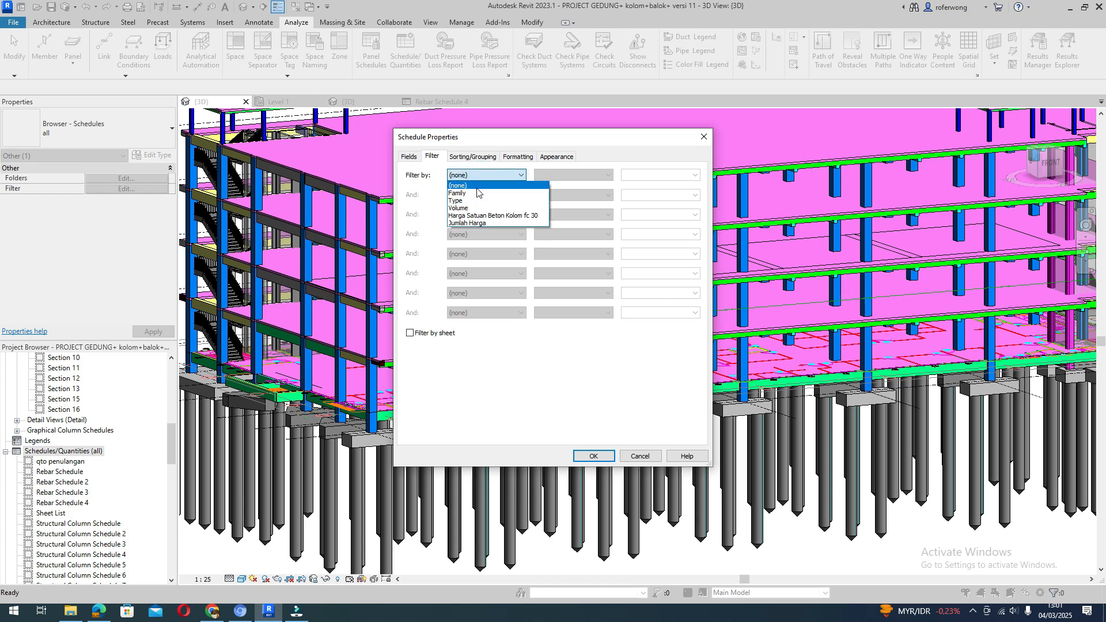
pyautogui.click(505, 353)
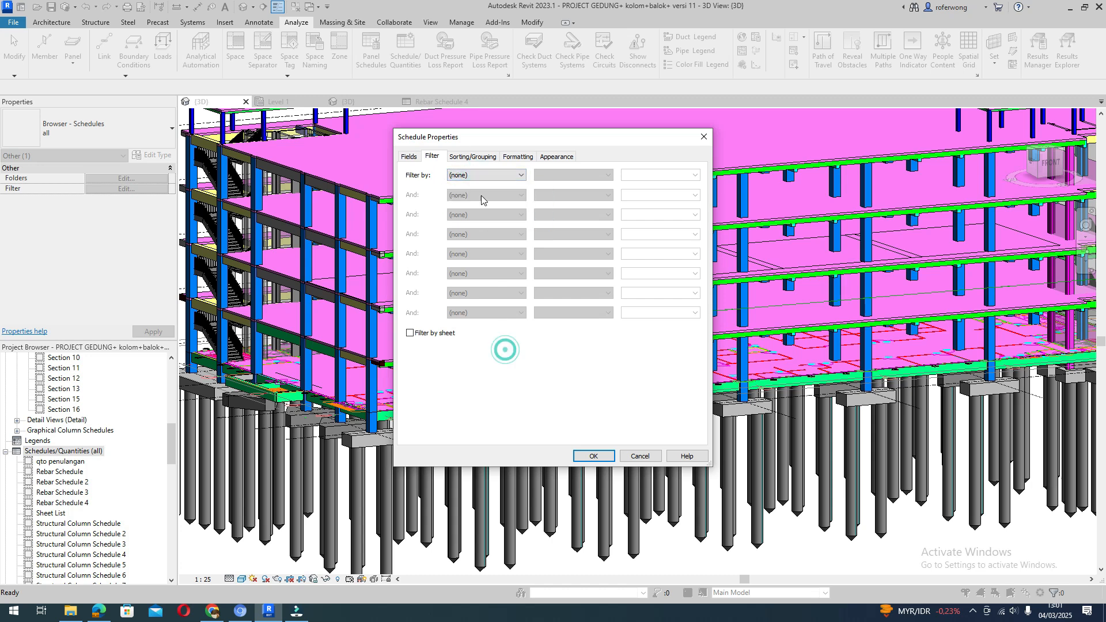
# Enable grand totals with title, count, and totals for the schedule, and set the Volume field to calculate totals
pyautogui.click(469, 157)
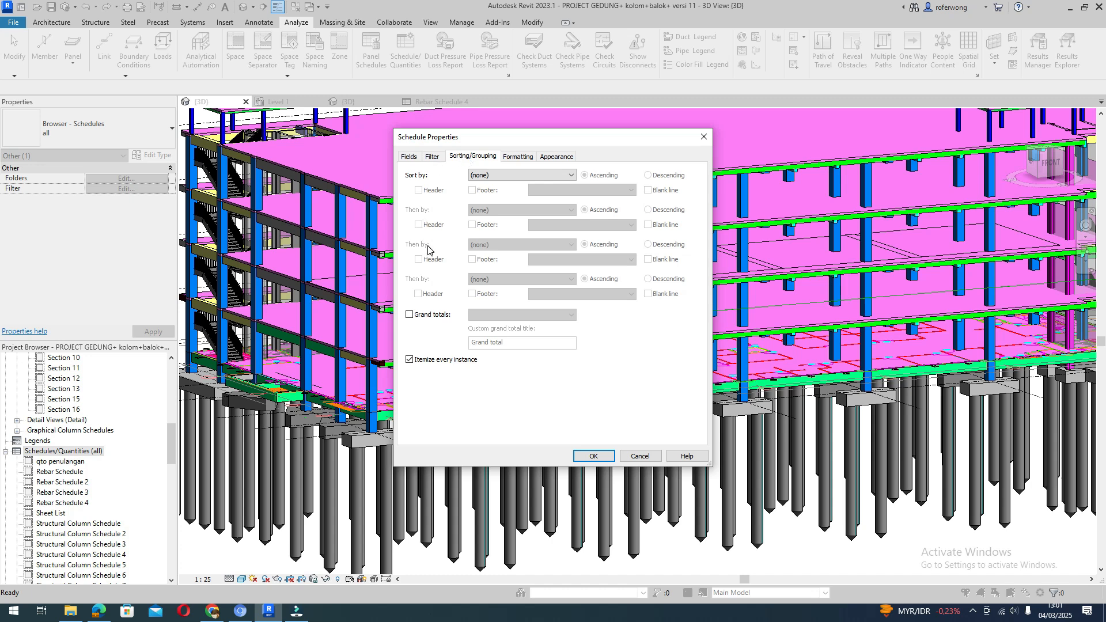
pyautogui.click(409, 317)
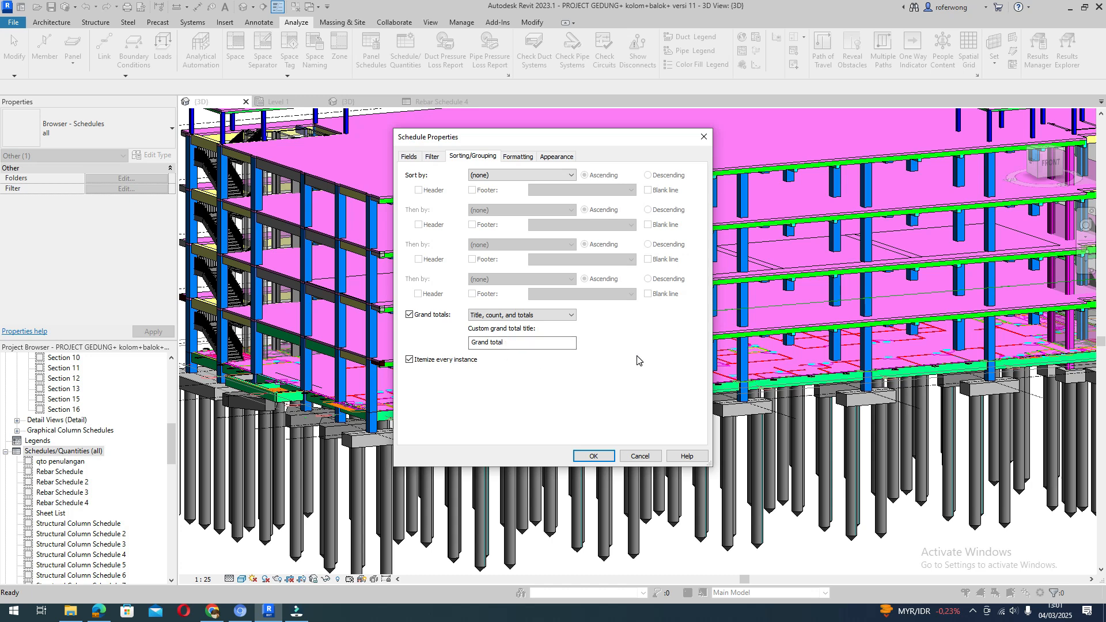
pyautogui.click(517, 156)
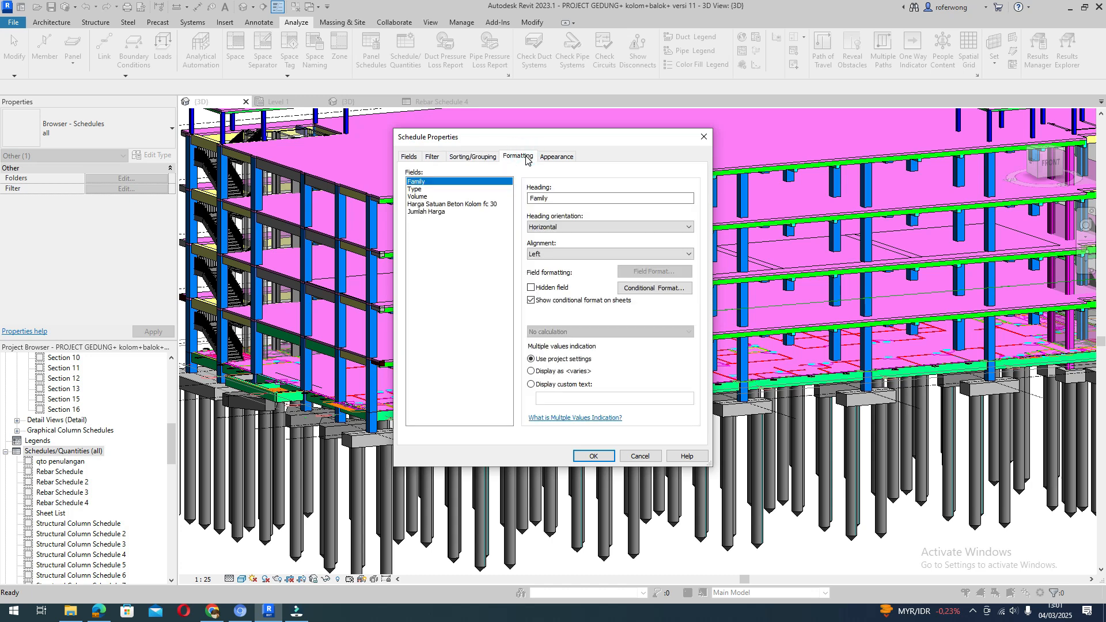
pyautogui.click(417, 198)
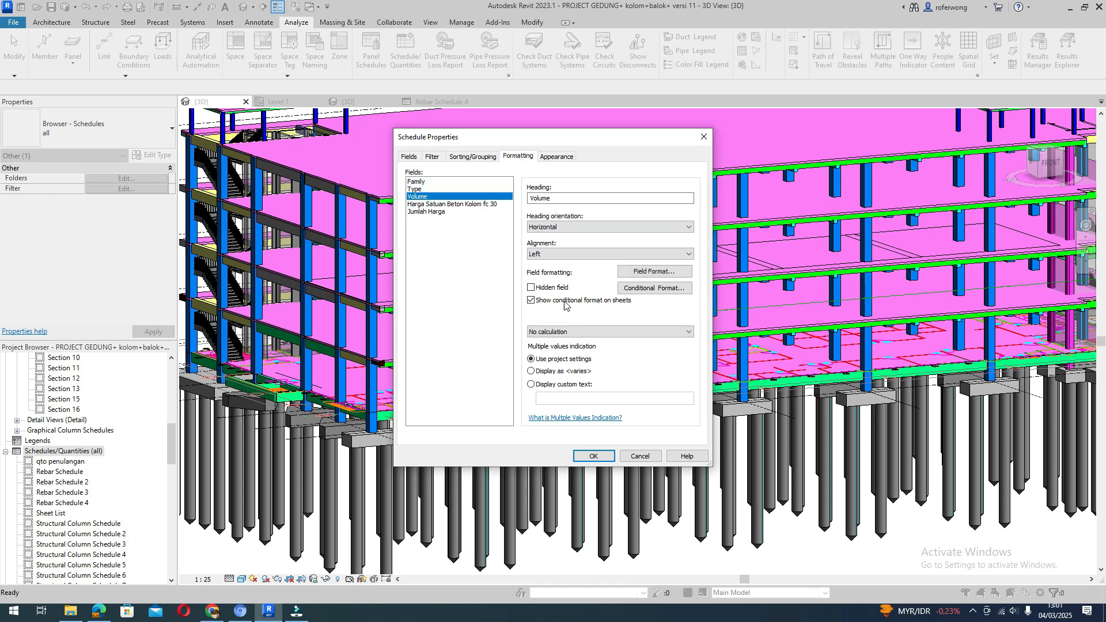
pyautogui.click(570, 332)
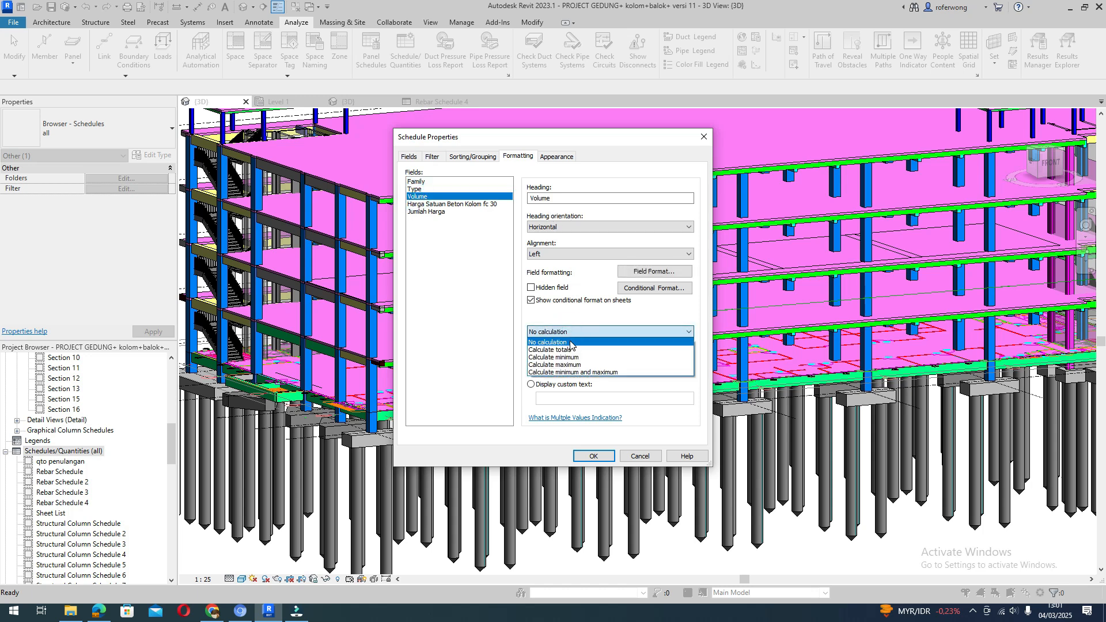
pyautogui.click(571, 350)
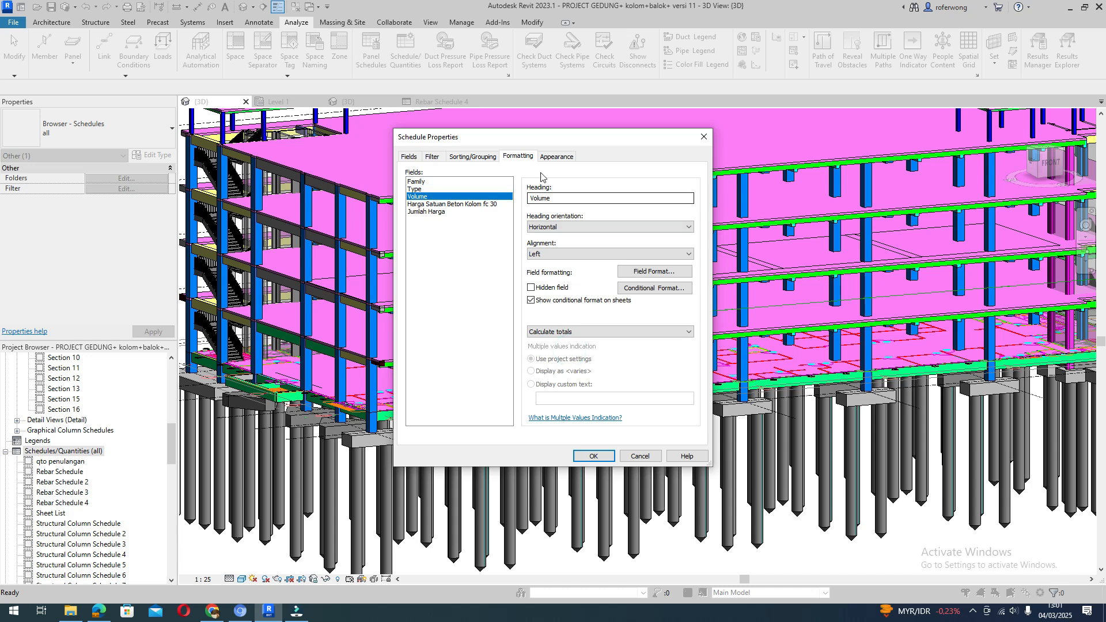
pyautogui.click(554, 158)
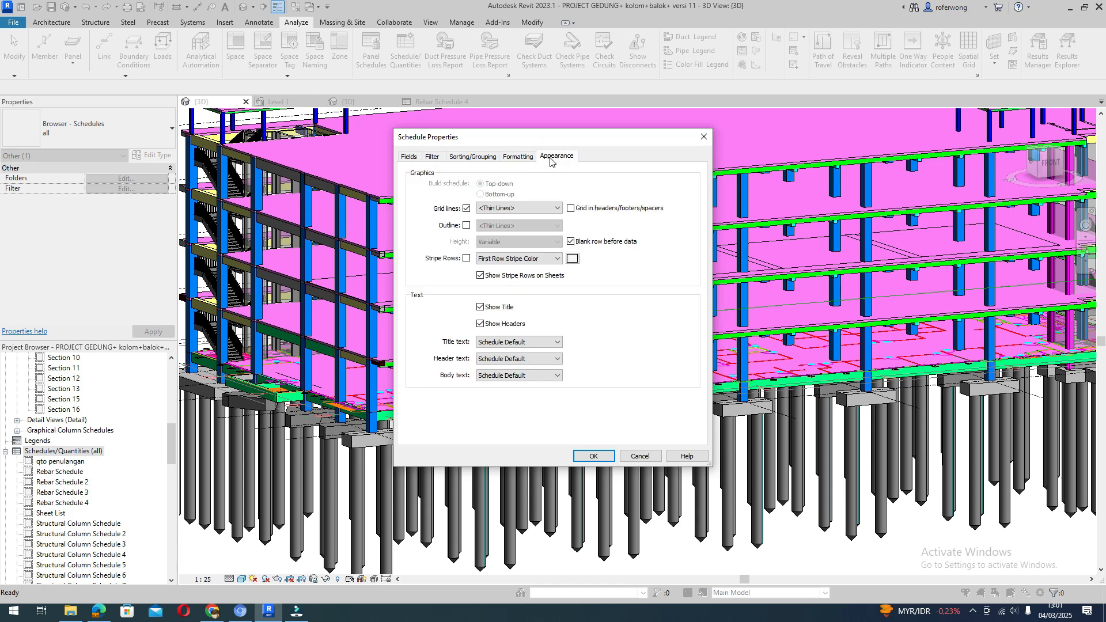
pyautogui.click(517, 157)
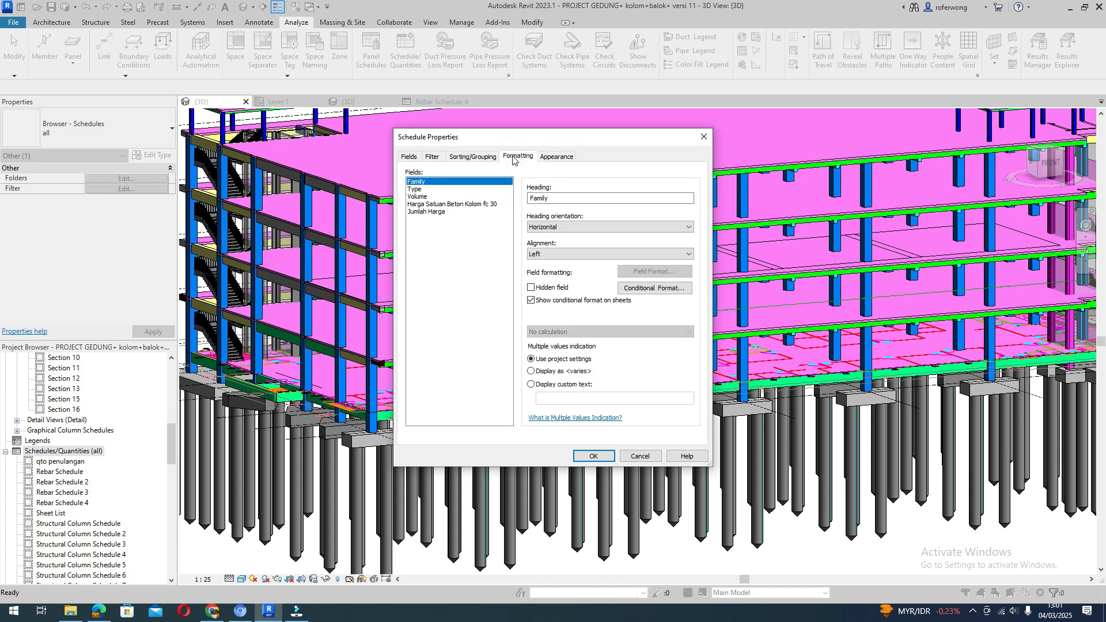
pyautogui.click(473, 158)
pyautogui.click(433, 158)
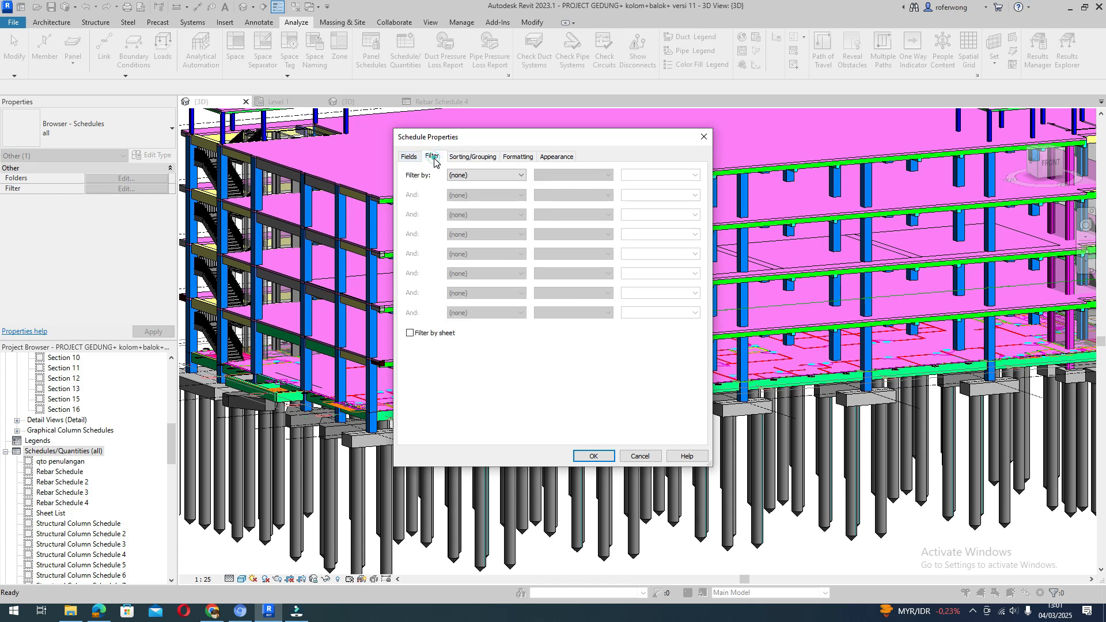
pyautogui.click(410, 157)
pyautogui.click(560, 158)
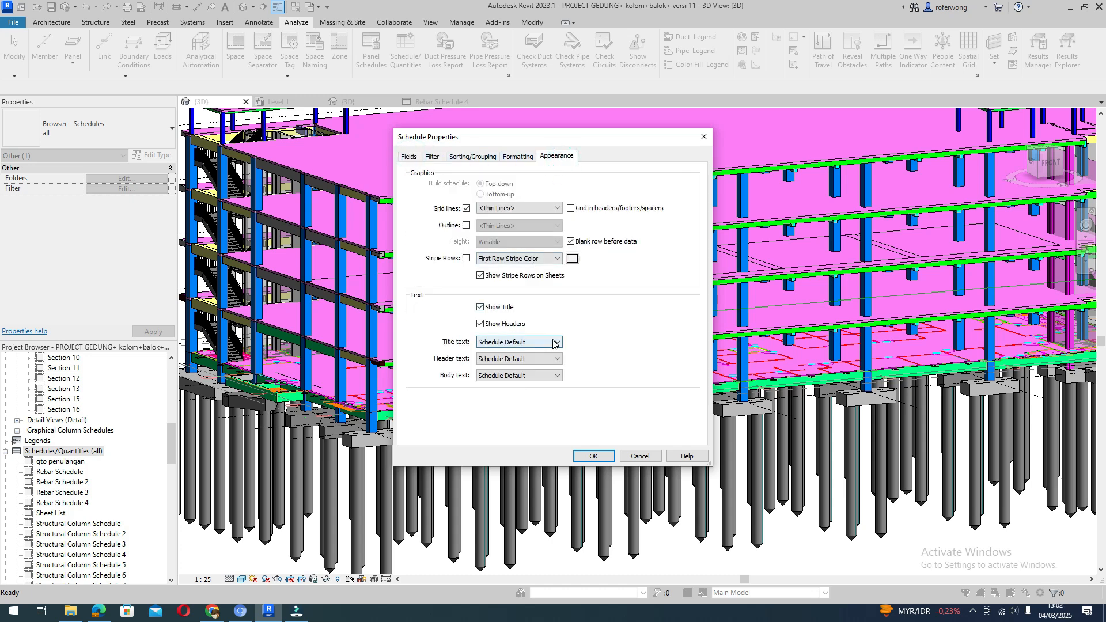
# Format the Jumlah Harga field with Fixed units and 0 decimal places, and create the schedule from the defined properties
pyautogui.click(518, 156)
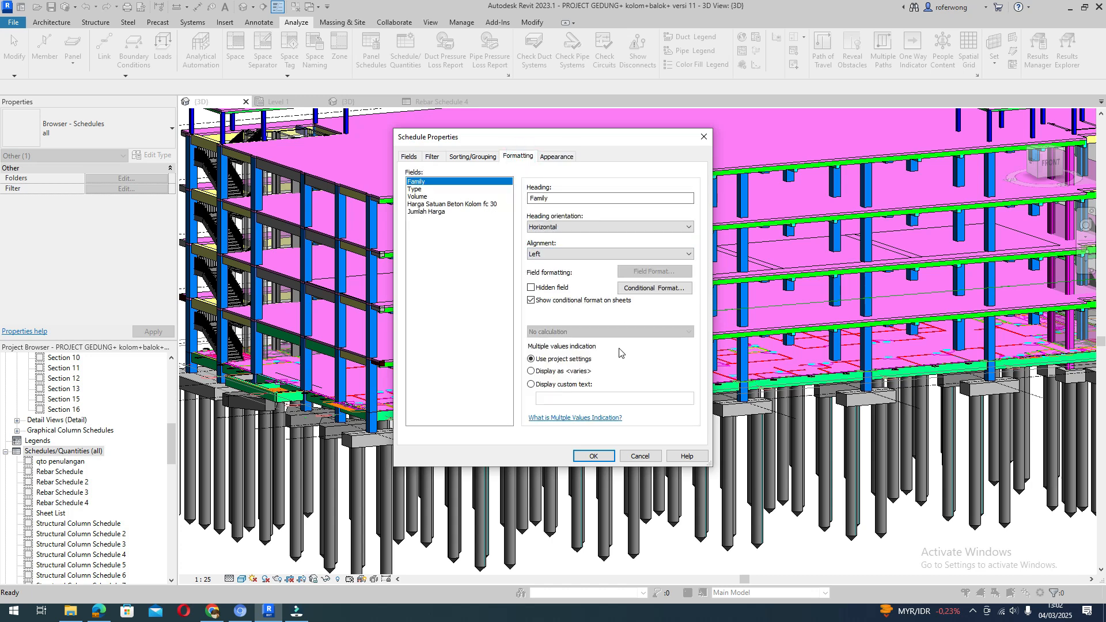
pyautogui.click(429, 212)
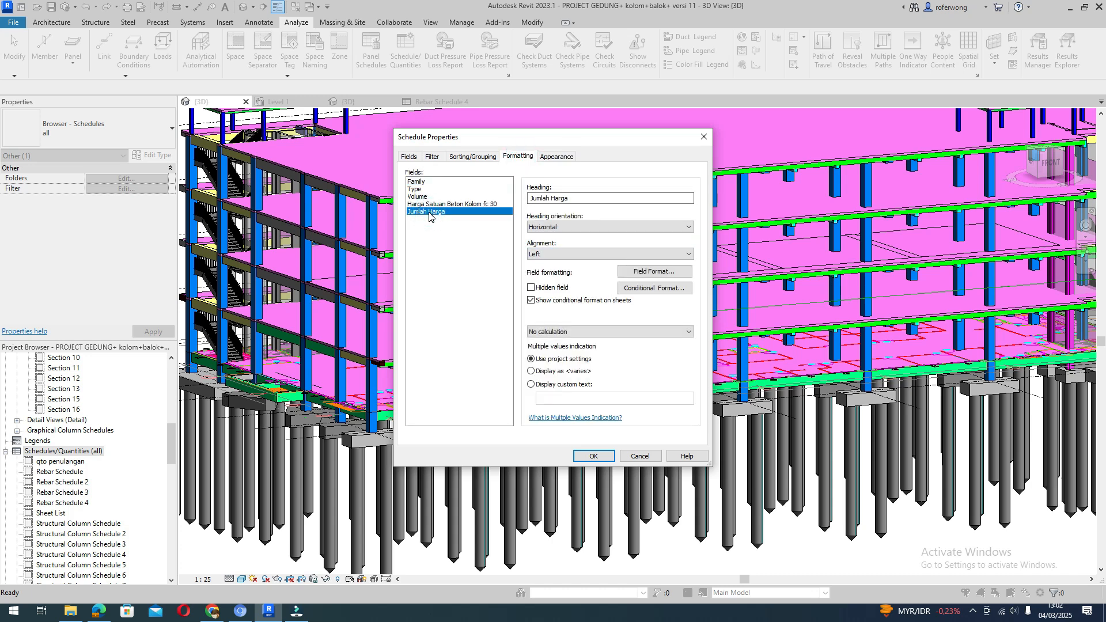
pyautogui.click(654, 273)
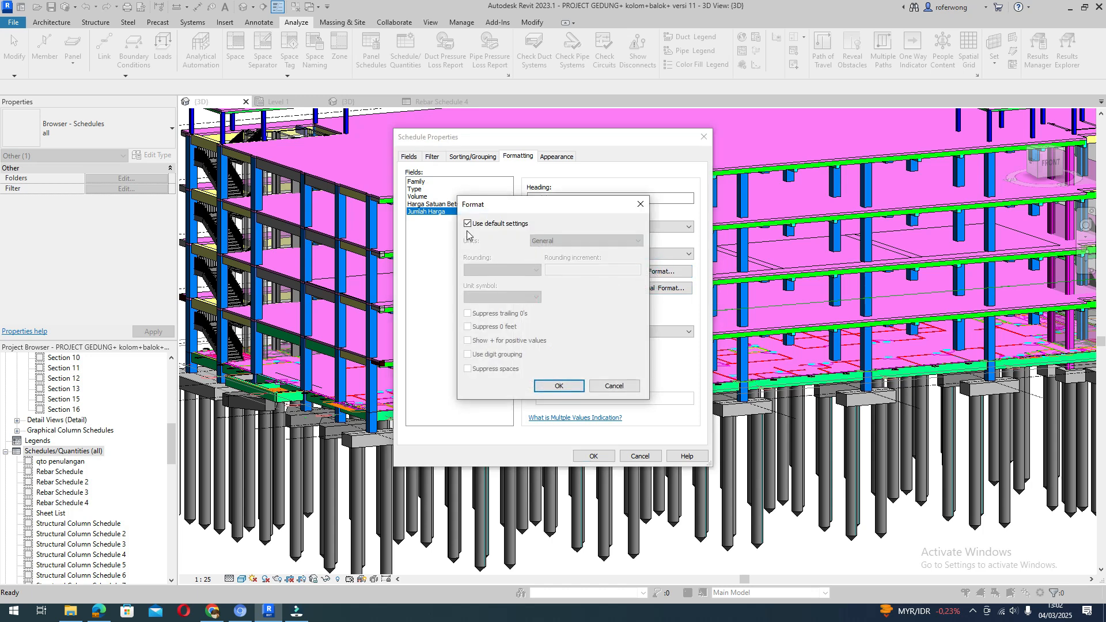
pyautogui.click(467, 224)
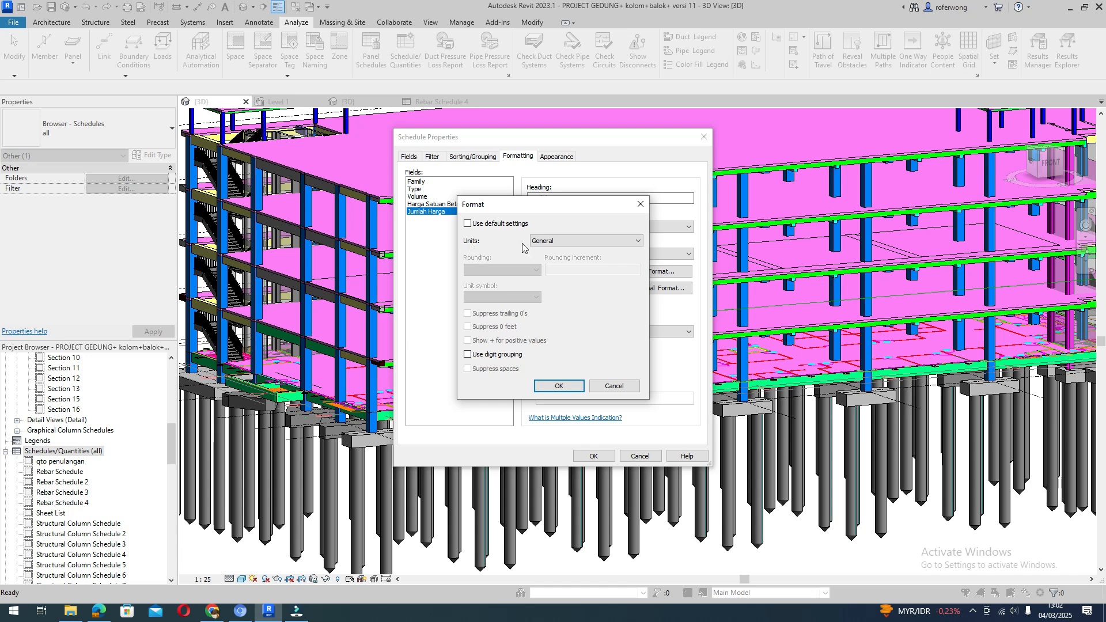
pyautogui.click(559, 241)
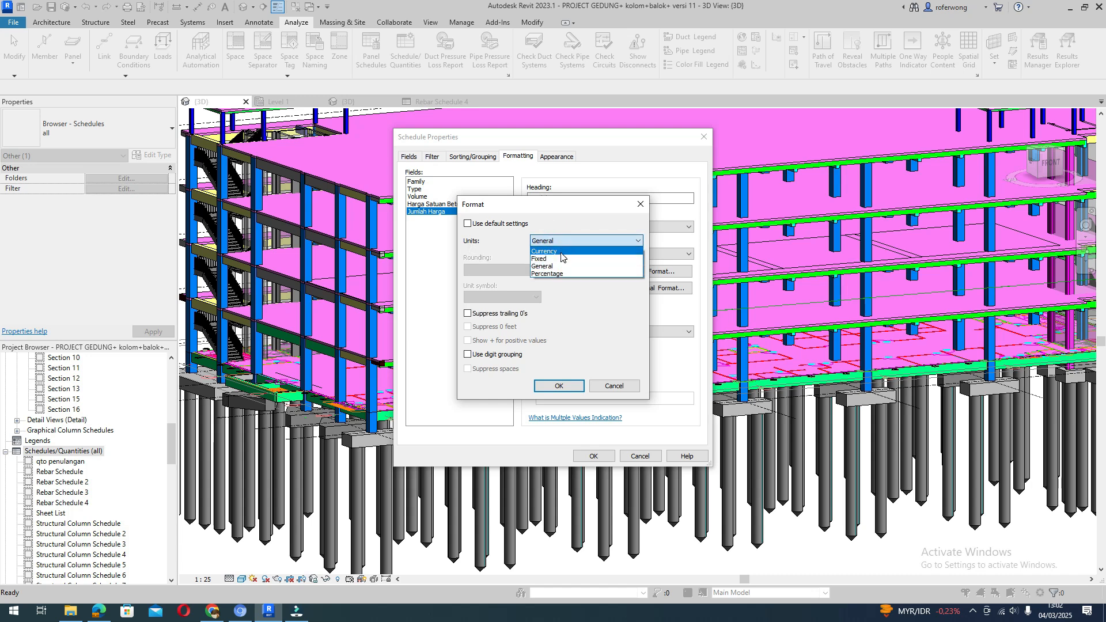
pyautogui.click(561, 258)
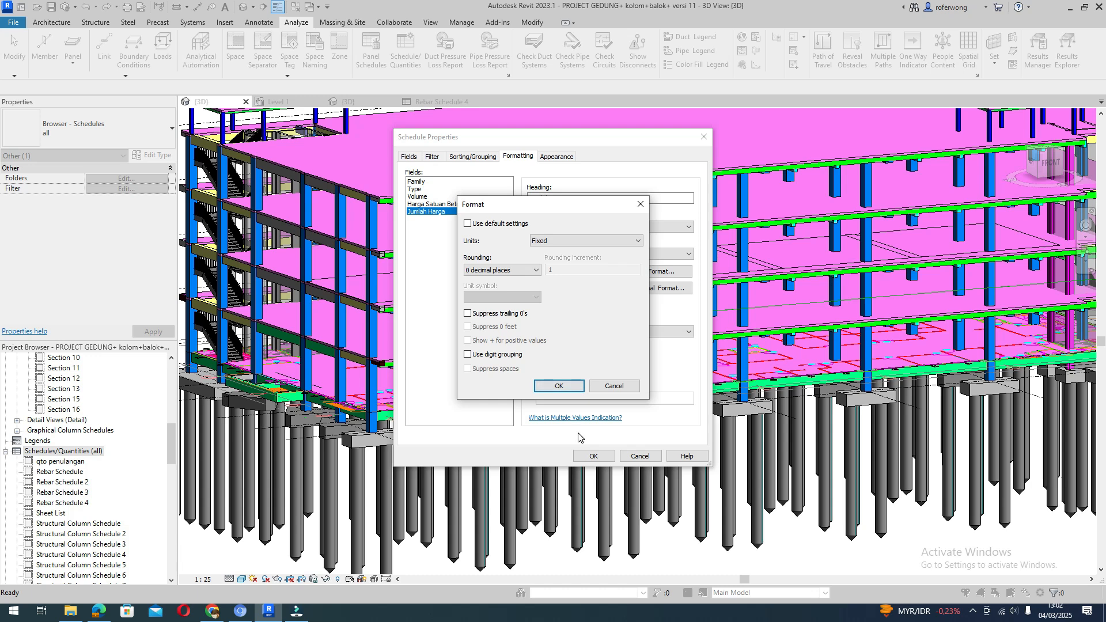
pyautogui.click(577, 389)
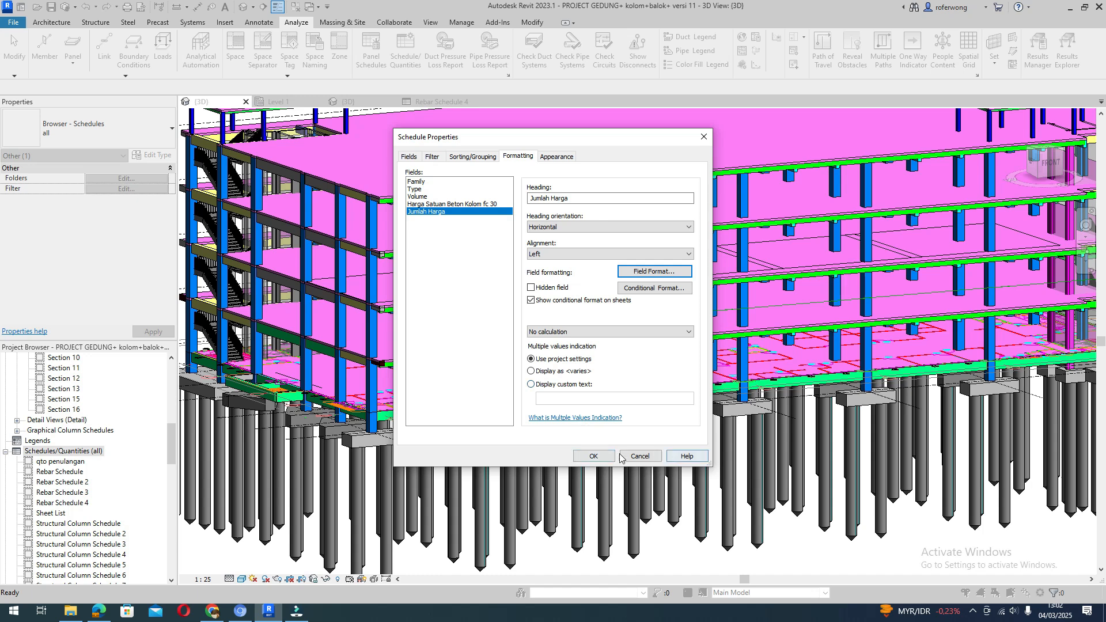
pyautogui.click(593, 456)
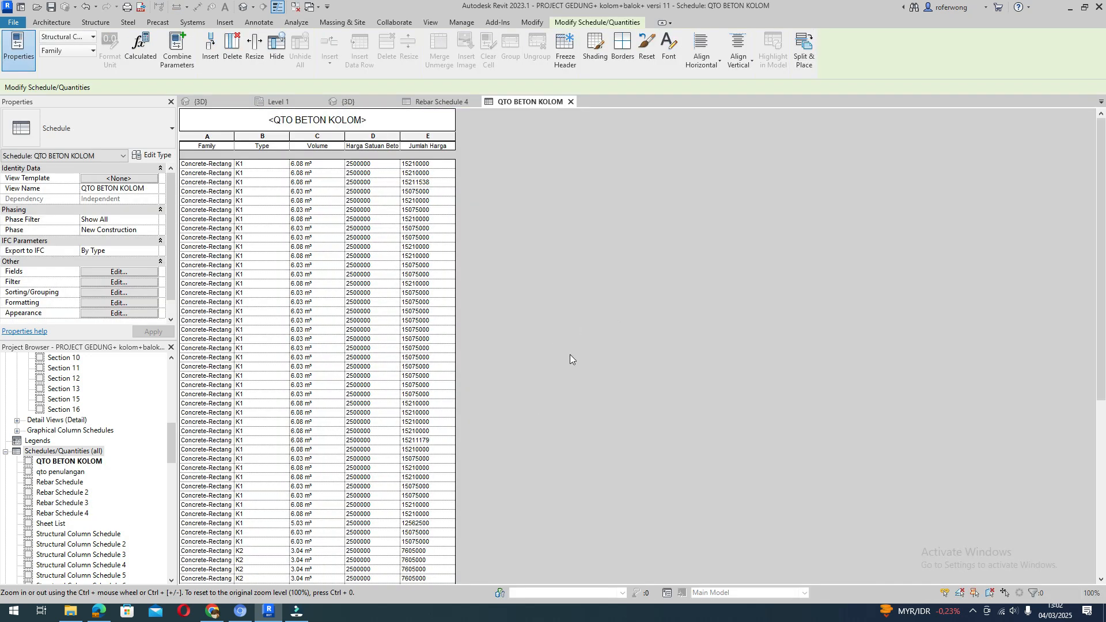
# Review the Family and Type columns of the QTO BETON KOLOM schedule from the first row to the grand total
pyautogui.click(305, 301)
pyautogui.scroll(-5, 309, 342)
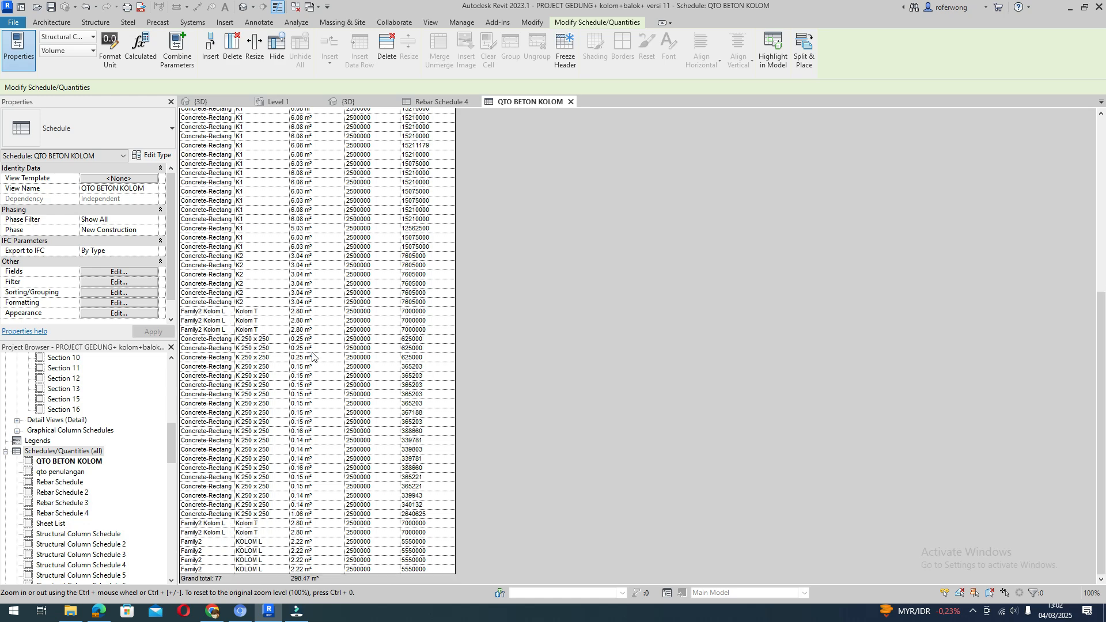
pyautogui.scroll(5, 325, 415)
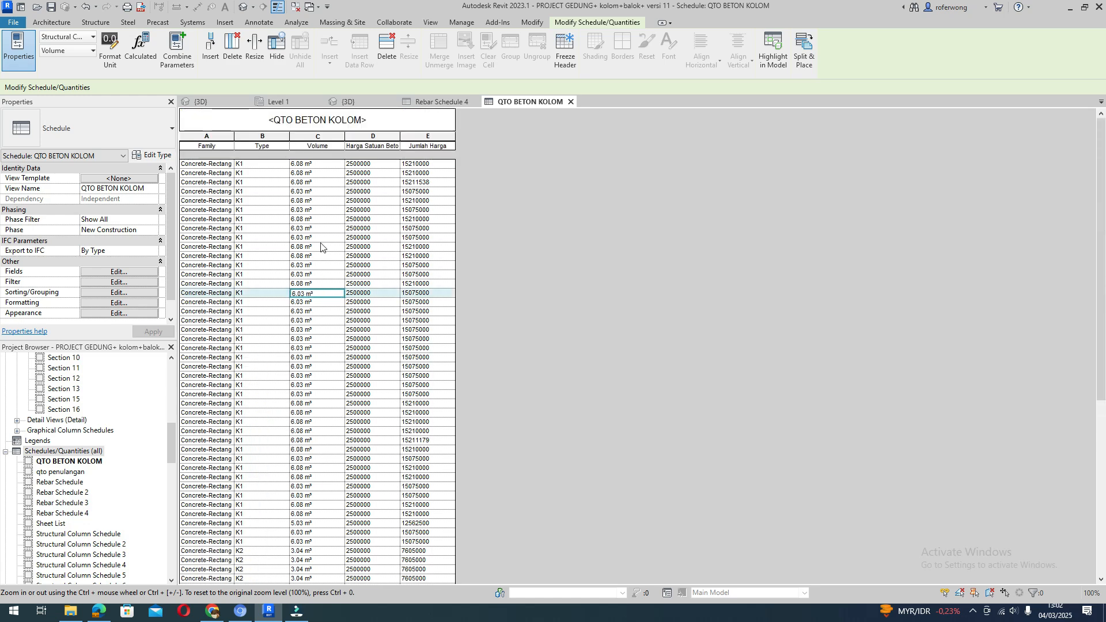
pyautogui.click(311, 146)
pyautogui.click(203, 147)
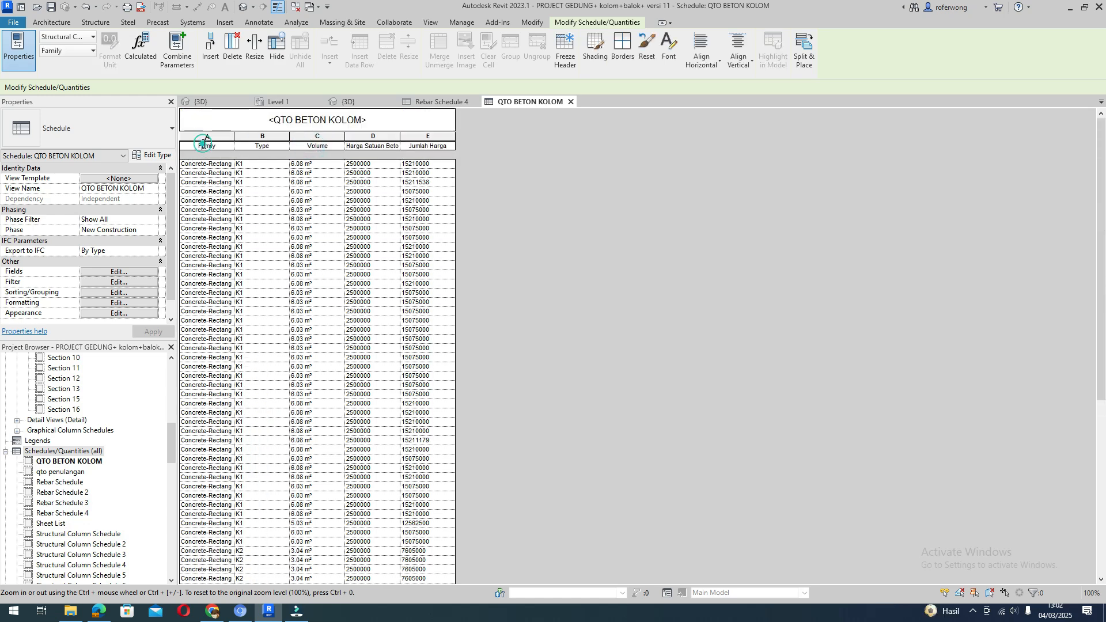
pyautogui.scroll(-5, 207, 236)
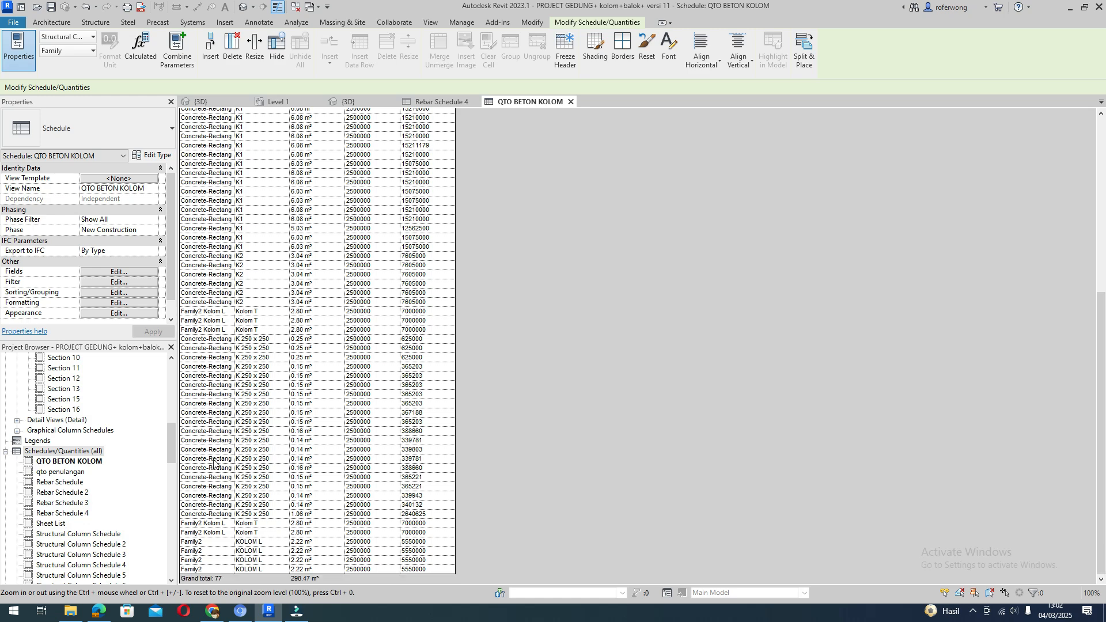
pyautogui.scroll(5, 214, 449)
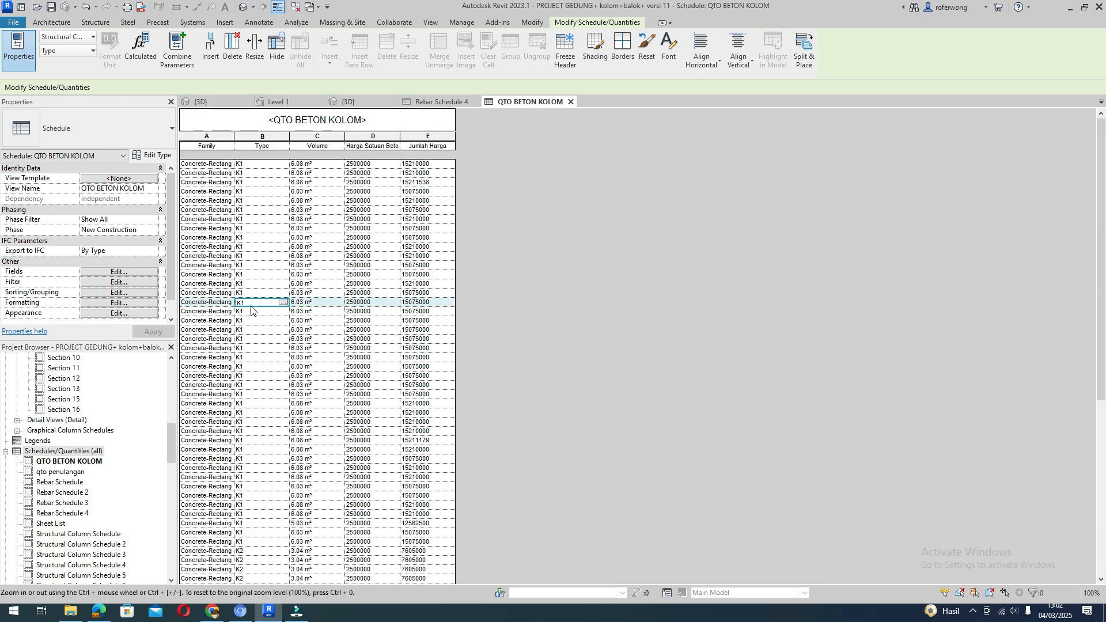
pyautogui.click(249, 303)
pyautogui.scroll(-3, 259, 364)
pyautogui.click(256, 358)
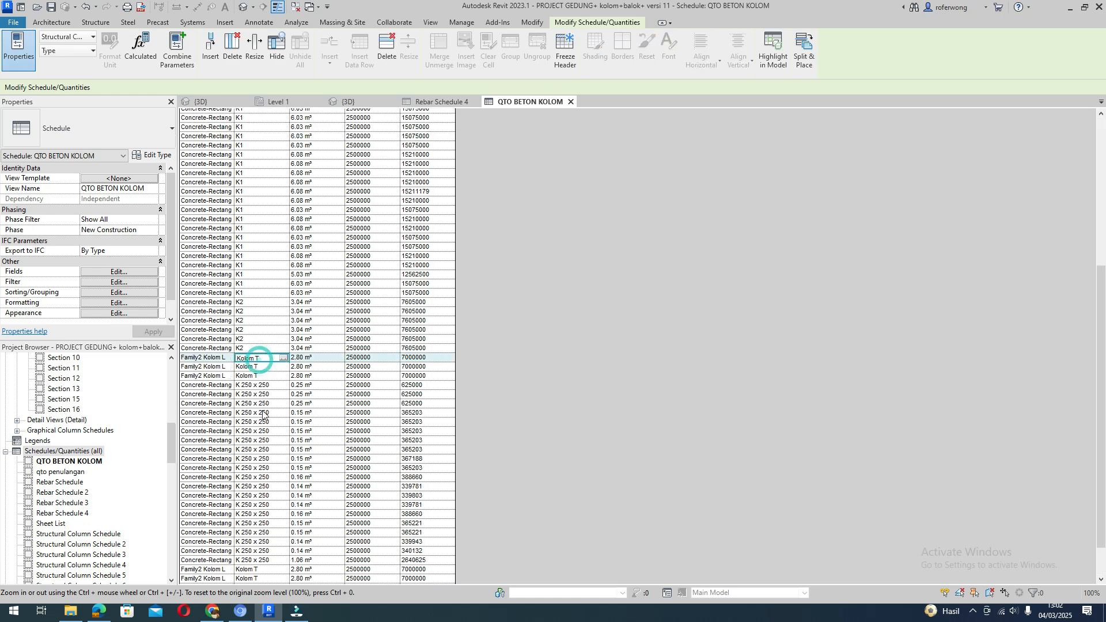
pyautogui.click(261, 413)
pyautogui.scroll(-2, 267, 469)
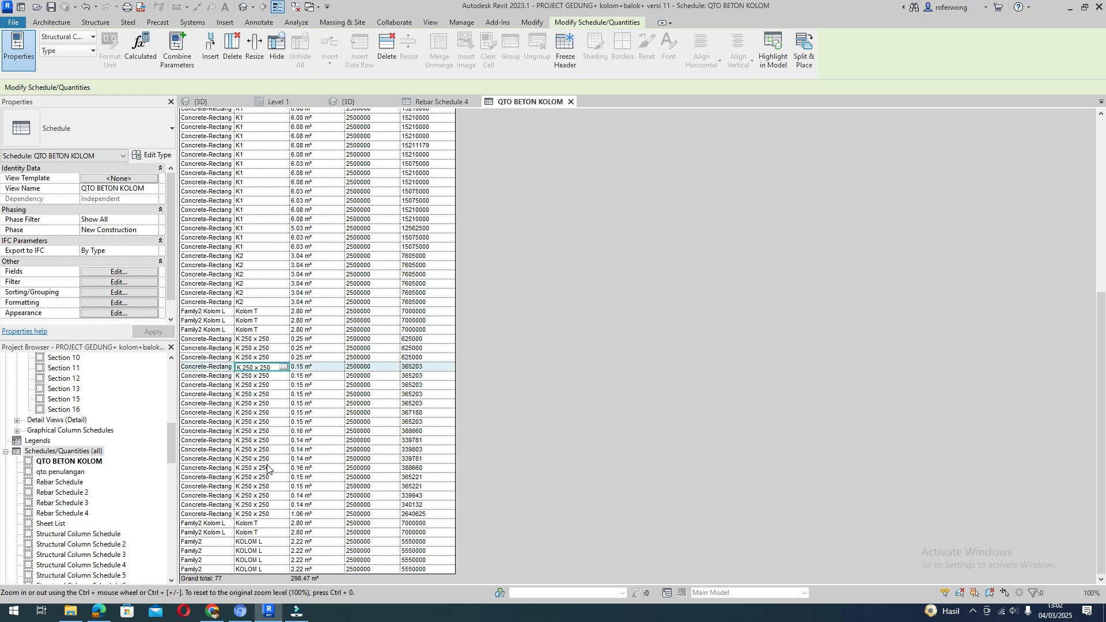
pyautogui.click(256, 523)
pyautogui.click(262, 552)
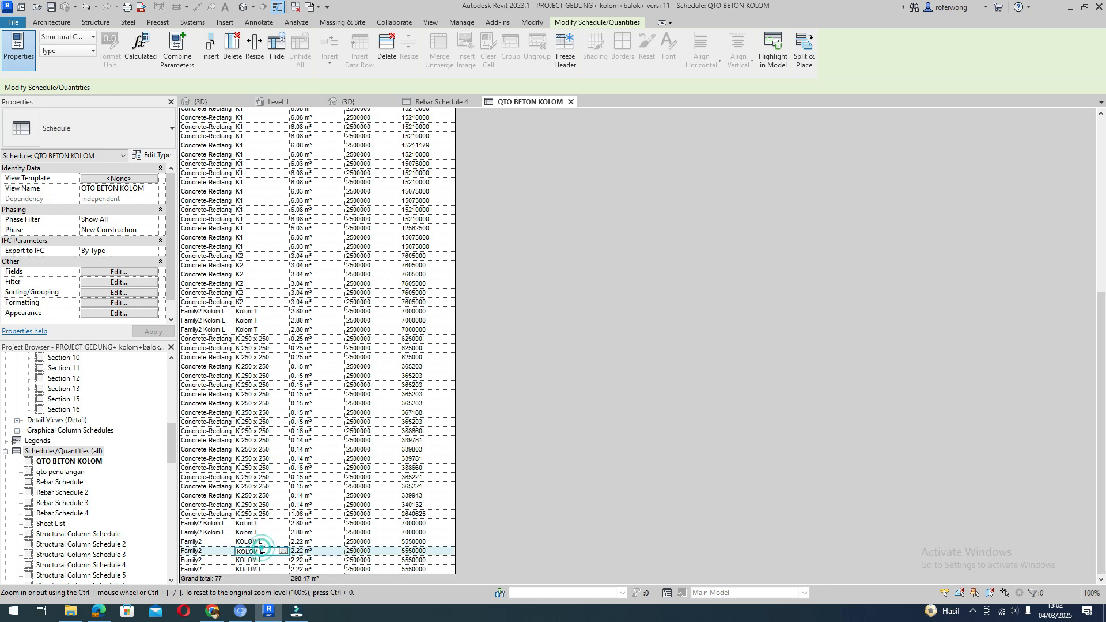
pyautogui.scroll(10, 261, 439)
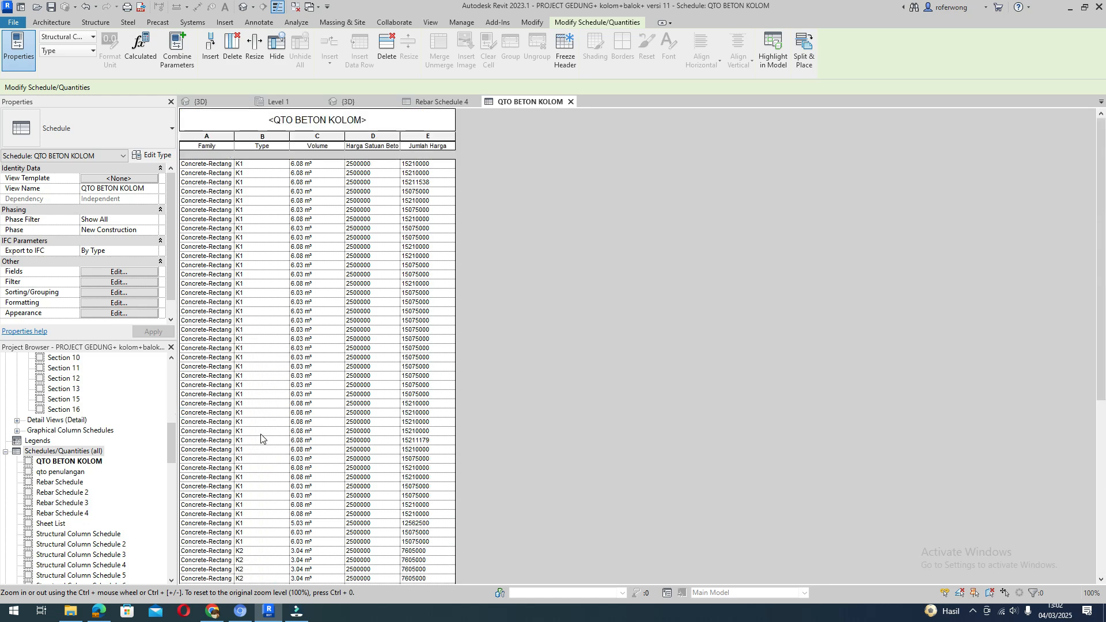
# Examine the Volume, unit price and Jumlah Harga columns of the schedule, including the Volume grand total
pyautogui.click(307, 164)
pyautogui.click(307, 200)
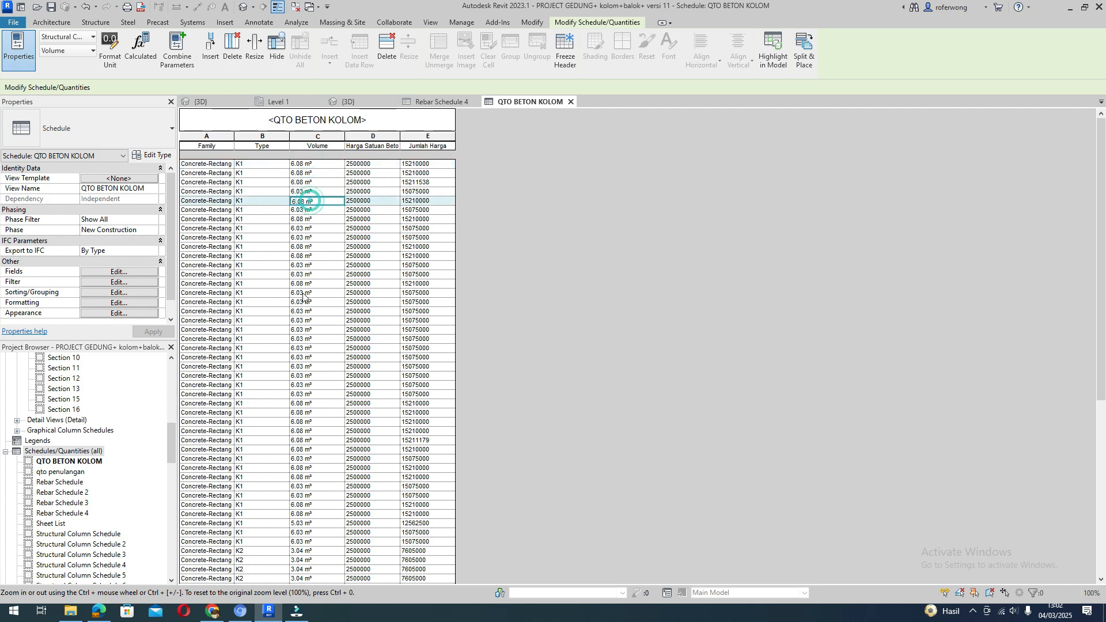
pyautogui.click(299, 301)
pyautogui.scroll(-5, 299, 386)
pyautogui.scroll(-6, 299, 386)
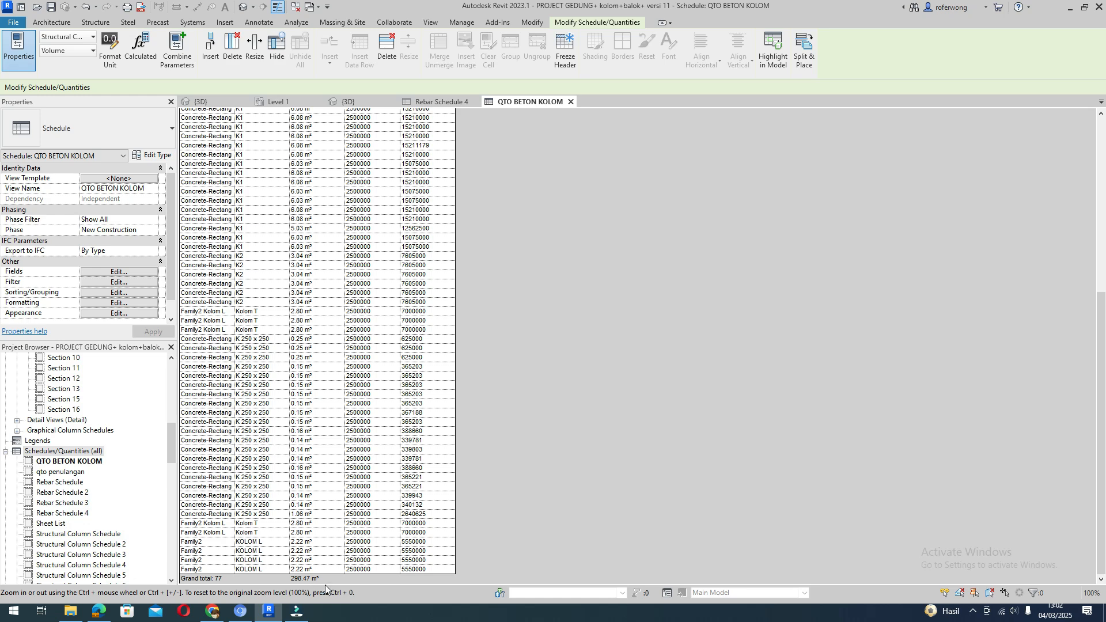
pyautogui.click(367, 219)
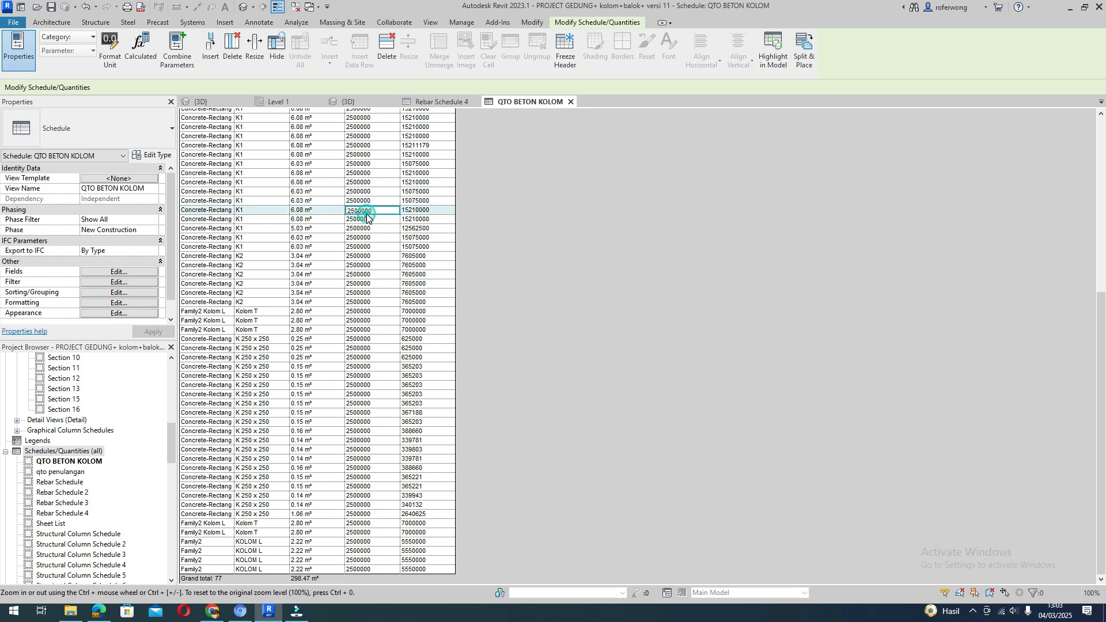
pyautogui.scroll(8, 367, 218)
pyautogui.scroll(3, 367, 217)
pyautogui.click(367, 219)
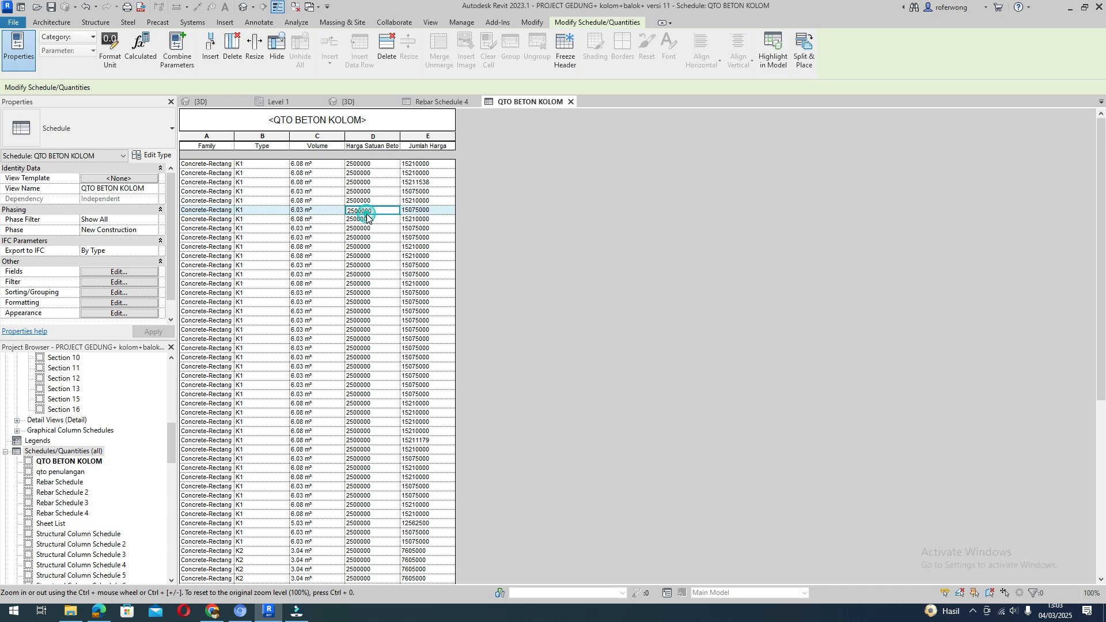
pyautogui.click(422, 192)
pyautogui.click(425, 269)
pyautogui.click(416, 330)
pyautogui.scroll(-10, 414, 391)
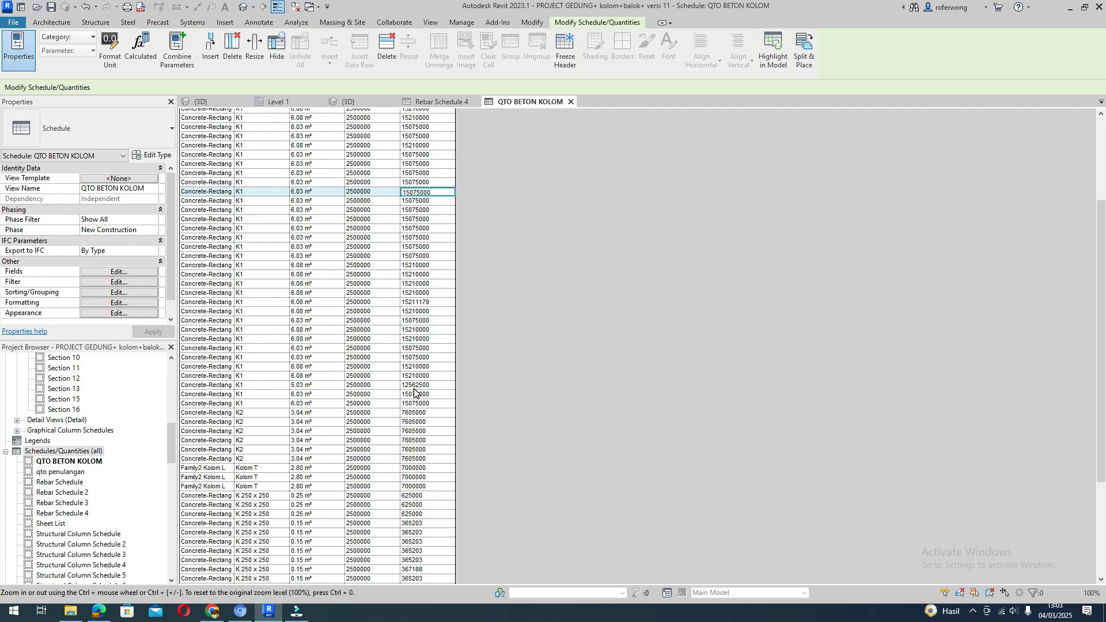
pyautogui.scroll(10, 414, 391)
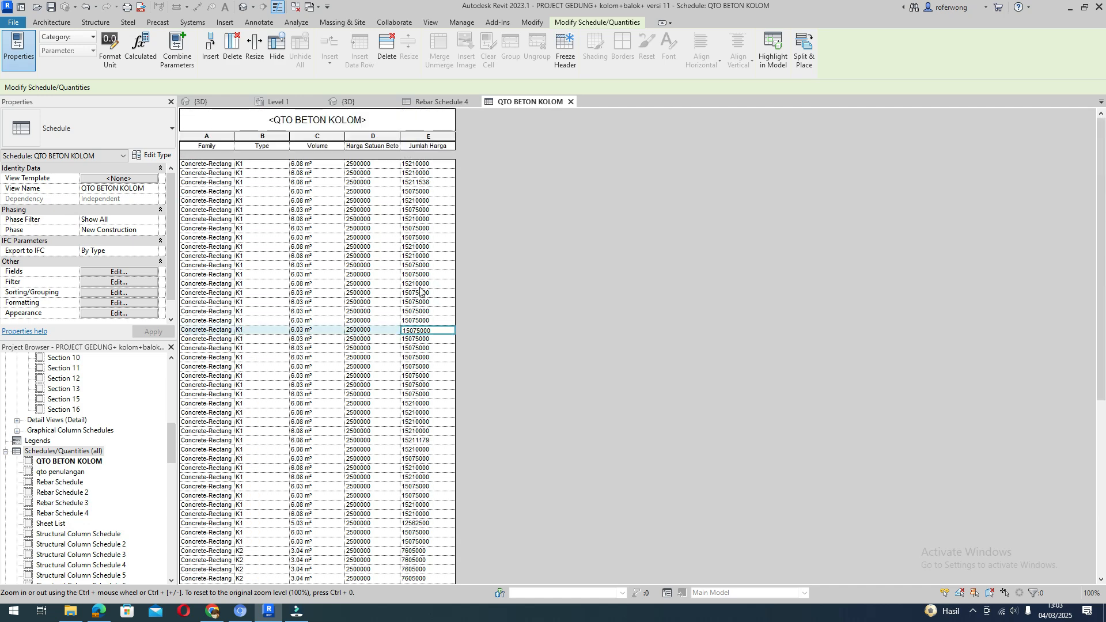
pyautogui.click(428, 256)
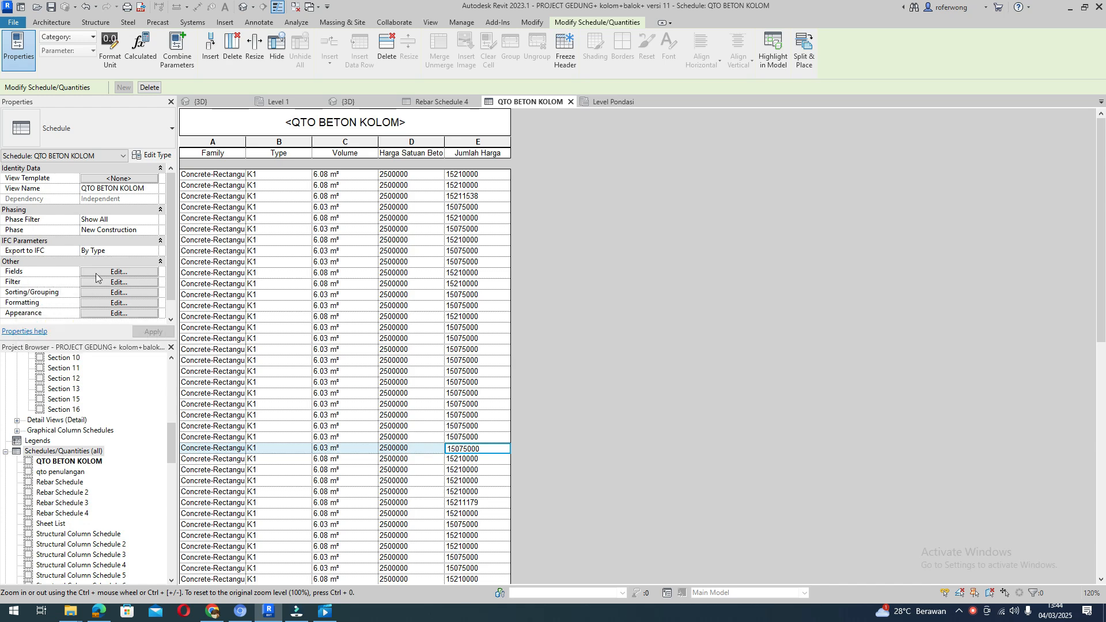
# Add the Base Level and Top Level fields to the QTO BETON KOLOM schedule
pyautogui.click(117, 272)
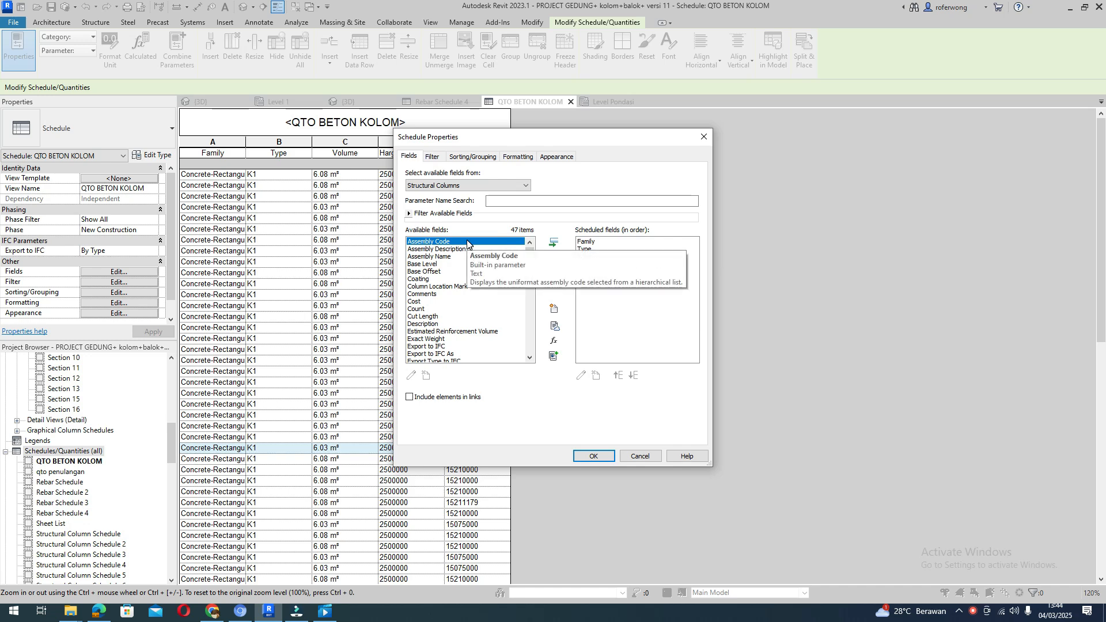
pyautogui.click(454, 264)
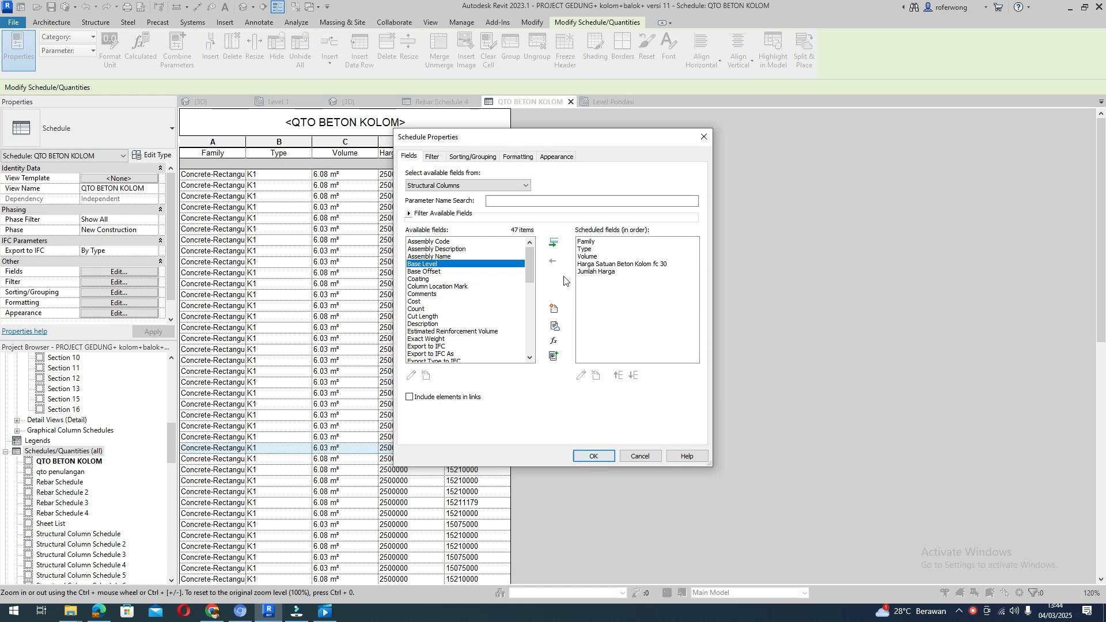
pyautogui.click(554, 244)
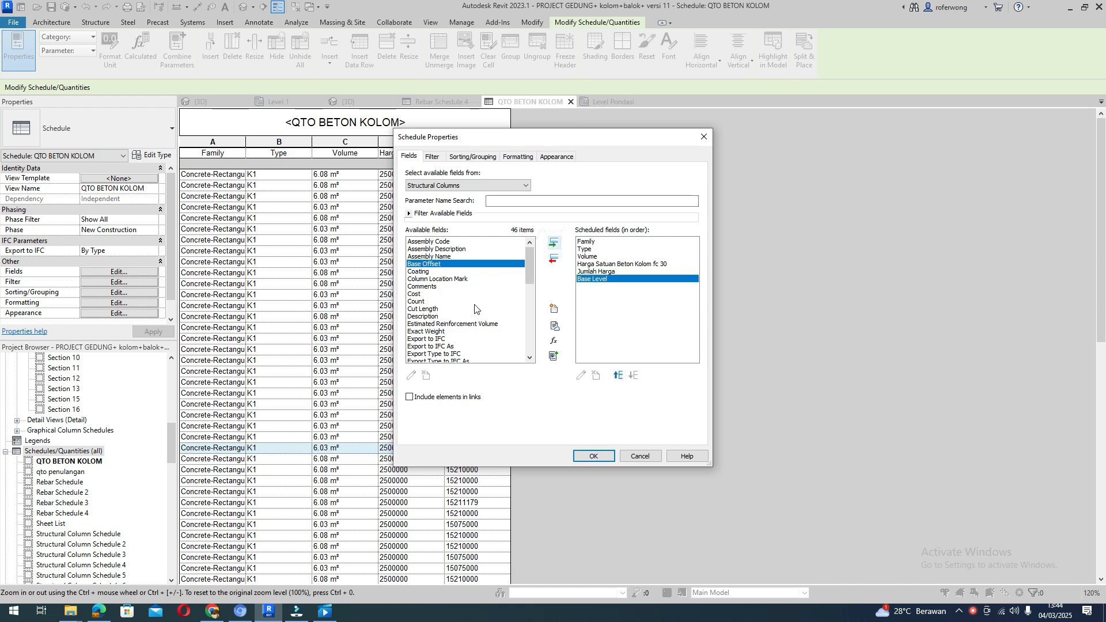
pyautogui.click(500, 203)
pyautogui.write('top')
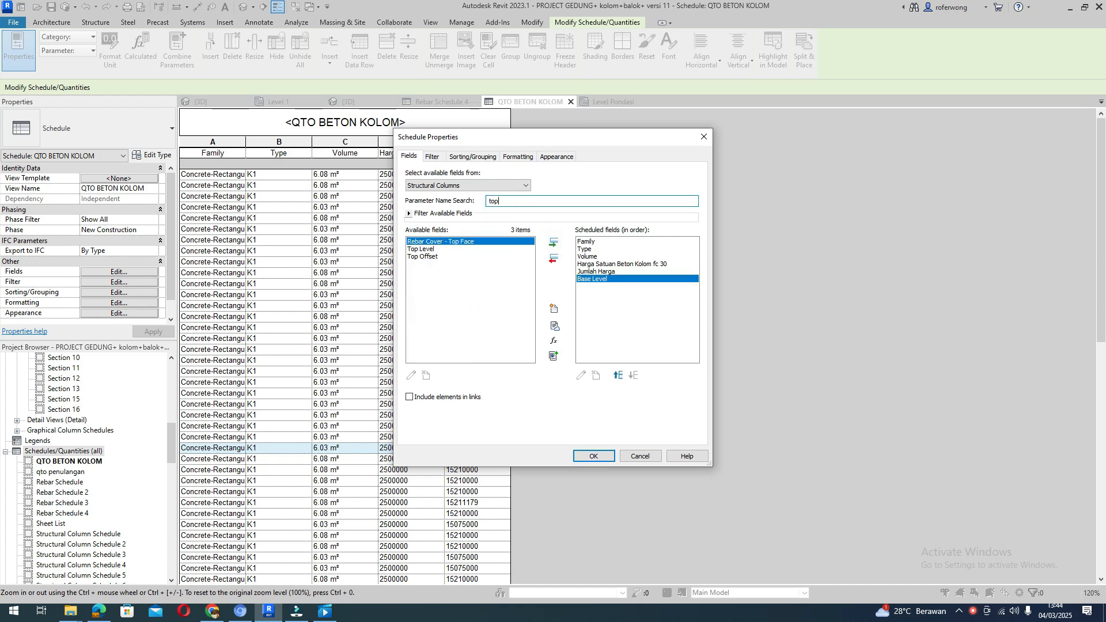
pyautogui.click(435, 250)
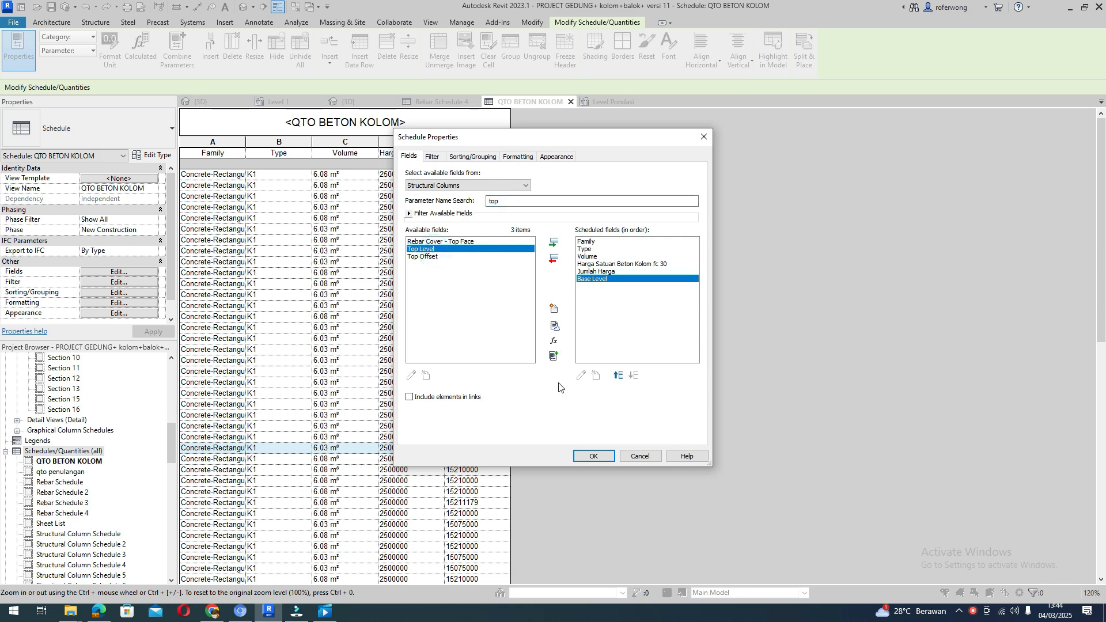
pyautogui.click(553, 244)
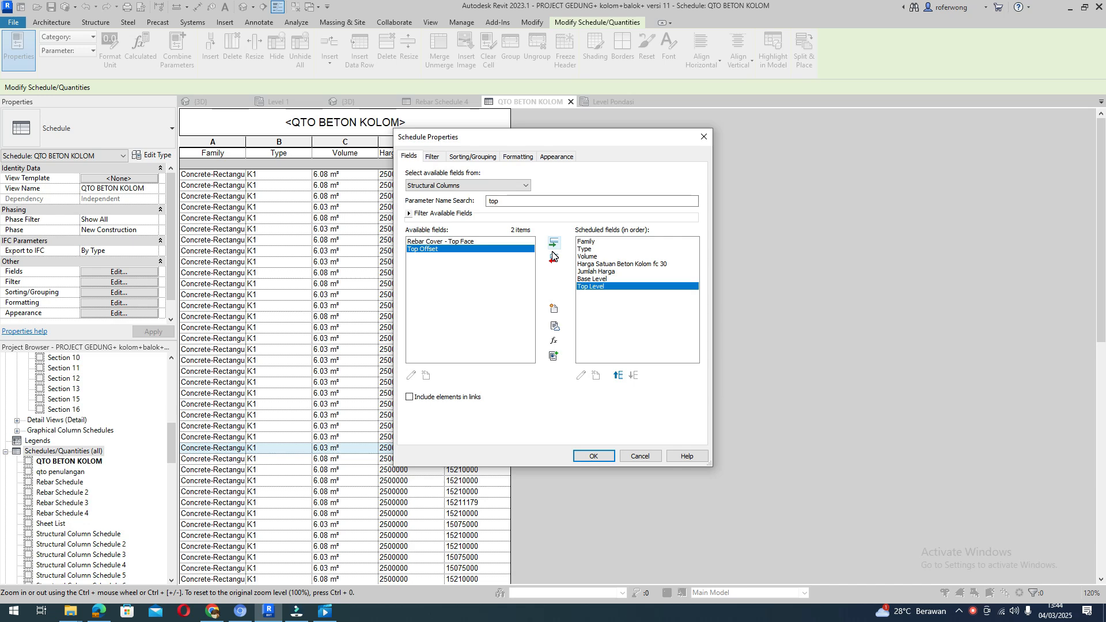
# Find the Column Location Mark parameter and add it to the scheduled fields
pyautogui.moveTo(520, 201); pyautogui.dragTo(463, 200)
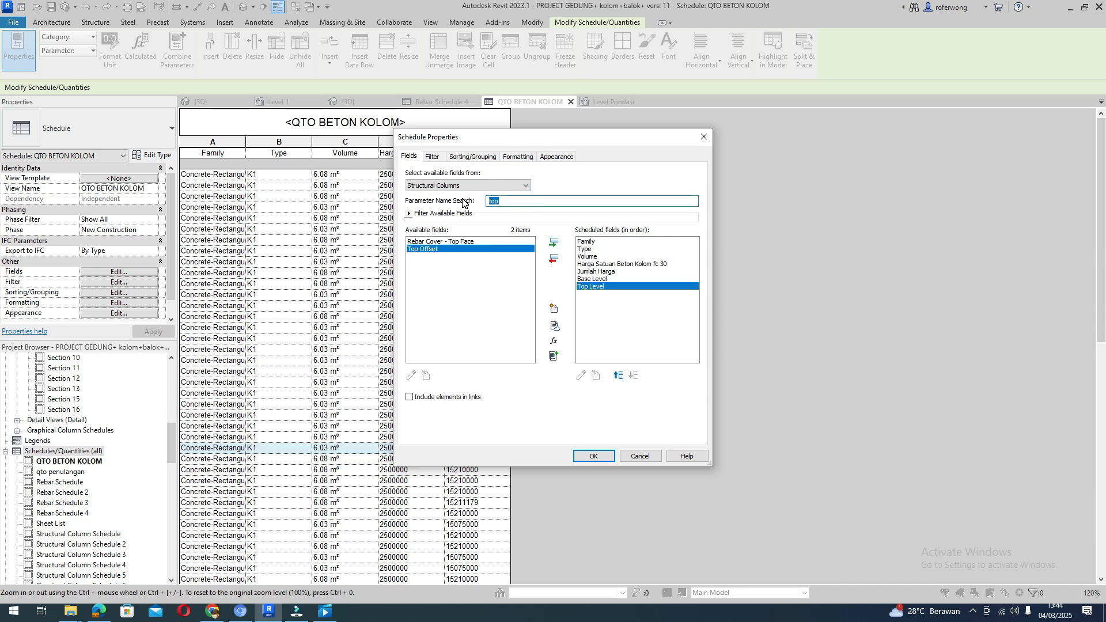
pyautogui.write('col')
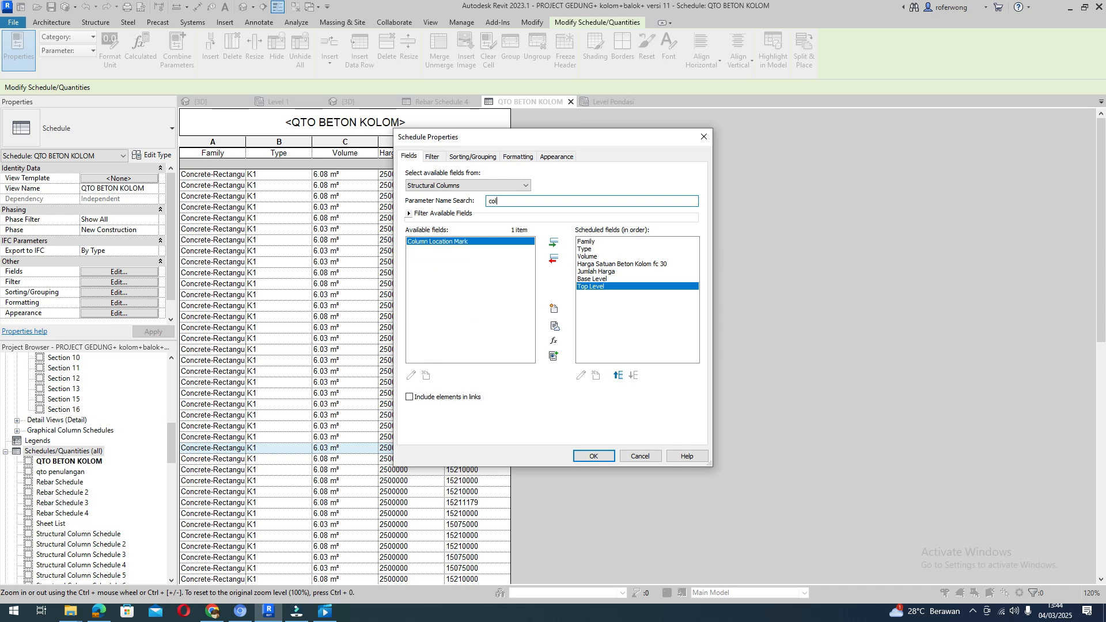
pyautogui.click(553, 245)
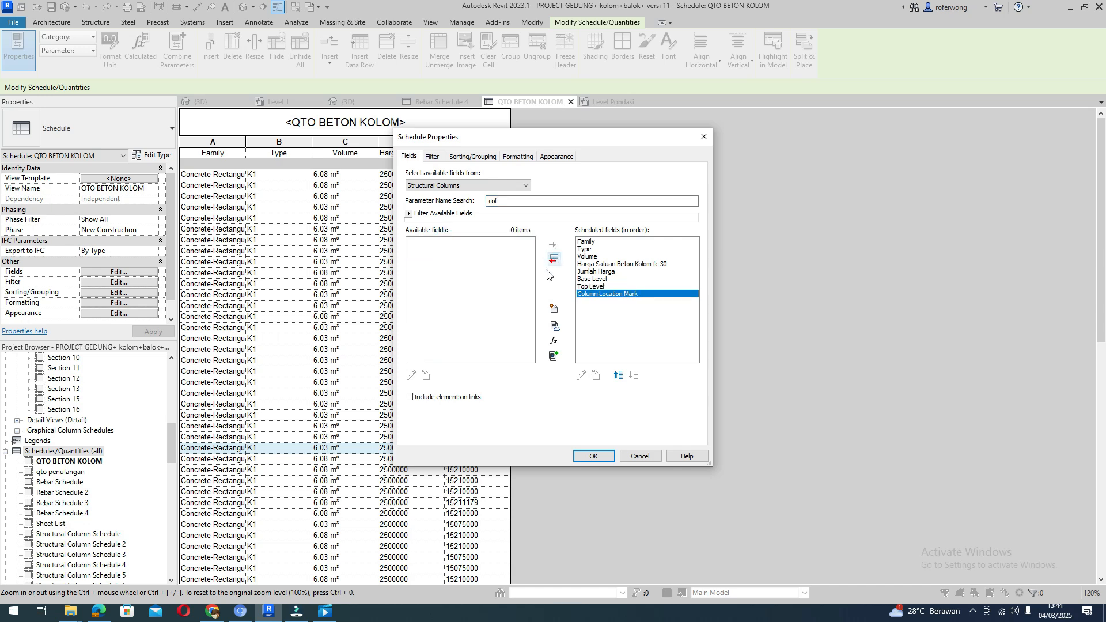
# Search the available parameters for "co" and add the Count field to the QTO BETON KOLOM schedule
pyautogui.doubleClick(506, 201)
pyautogui.write('co')
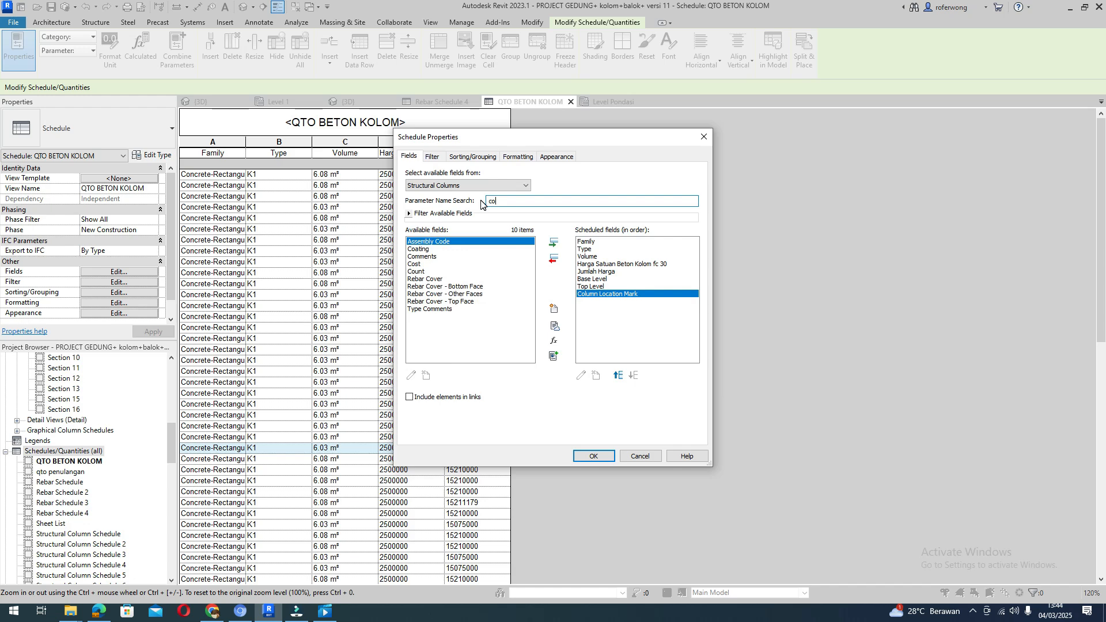
pyautogui.click(424, 272)
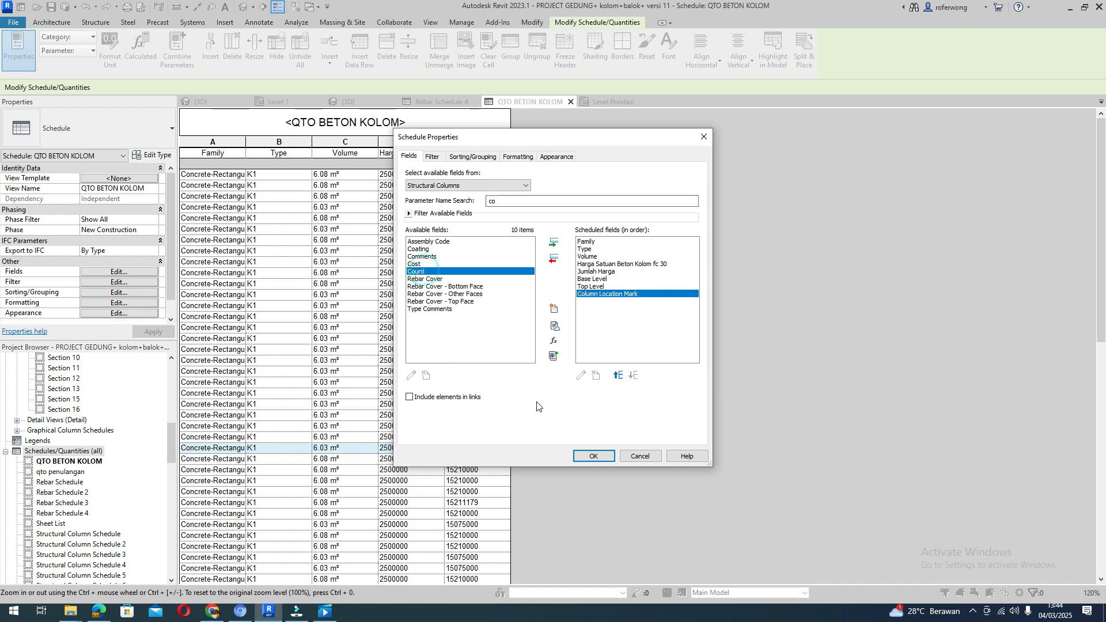
pyautogui.click(554, 243)
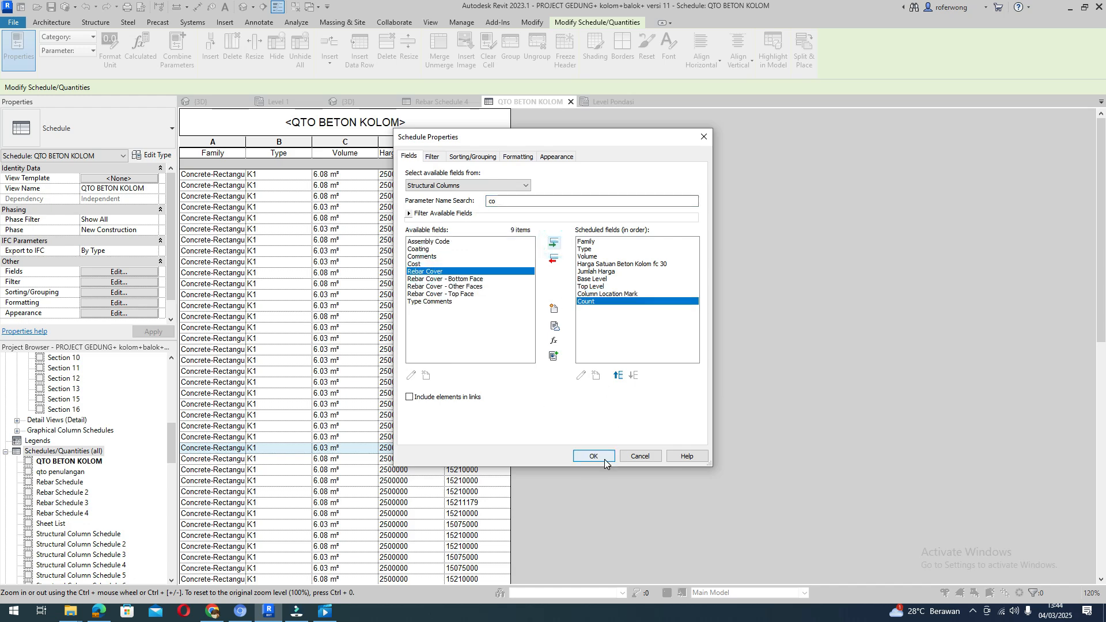
# Move the Harga Satuan Beton Kolom fc 30 and Jumlah Harga fields below Count and apply the new field order
pyautogui.click(604, 272)
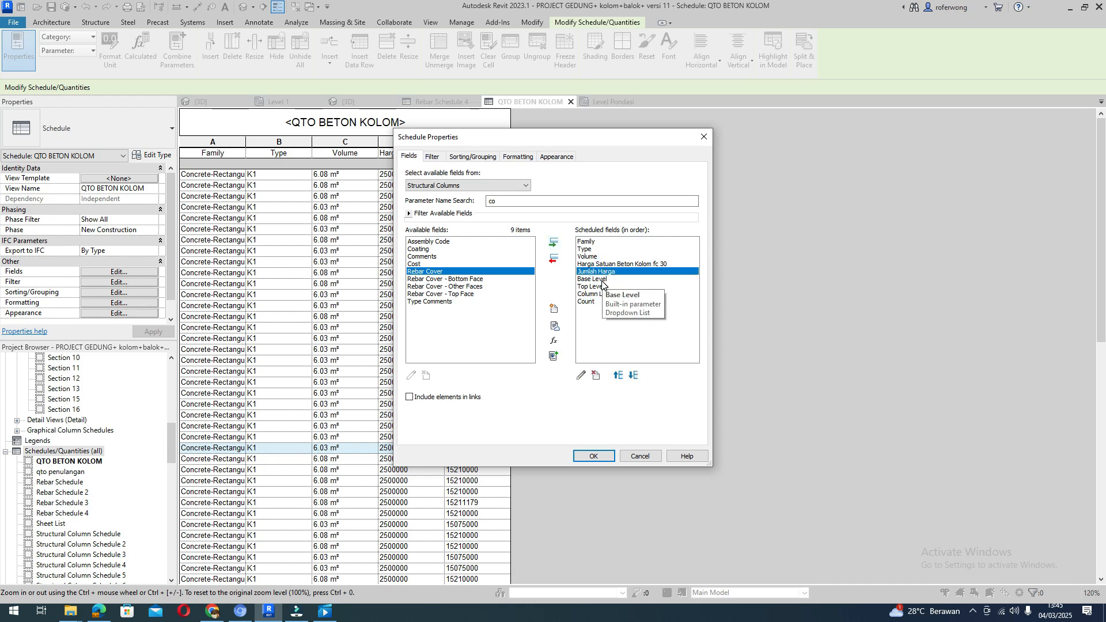
pyautogui.keyDown('shift'); pyautogui.click(602, 264); pyautogui.keyUp('shift')
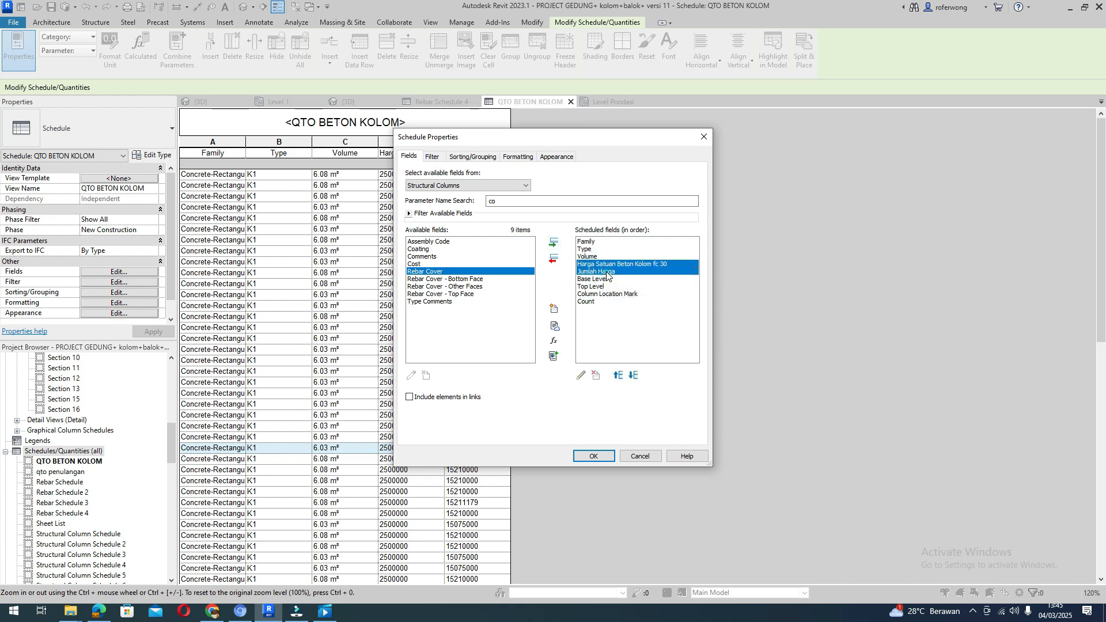
pyautogui.click(634, 376)
pyautogui.click(634, 377)
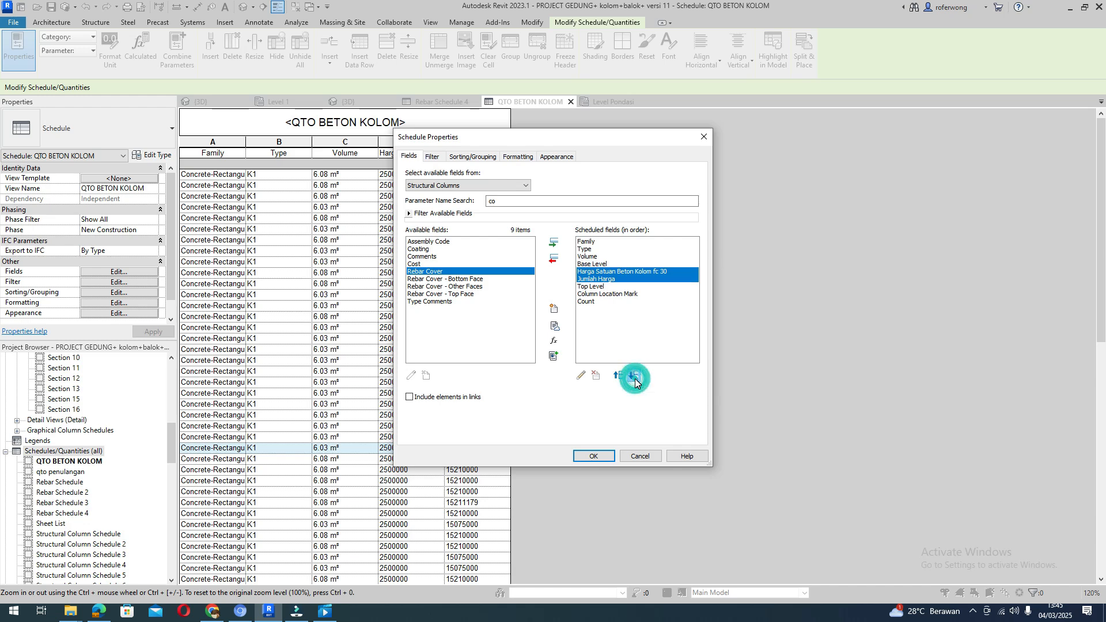
pyautogui.click(634, 378)
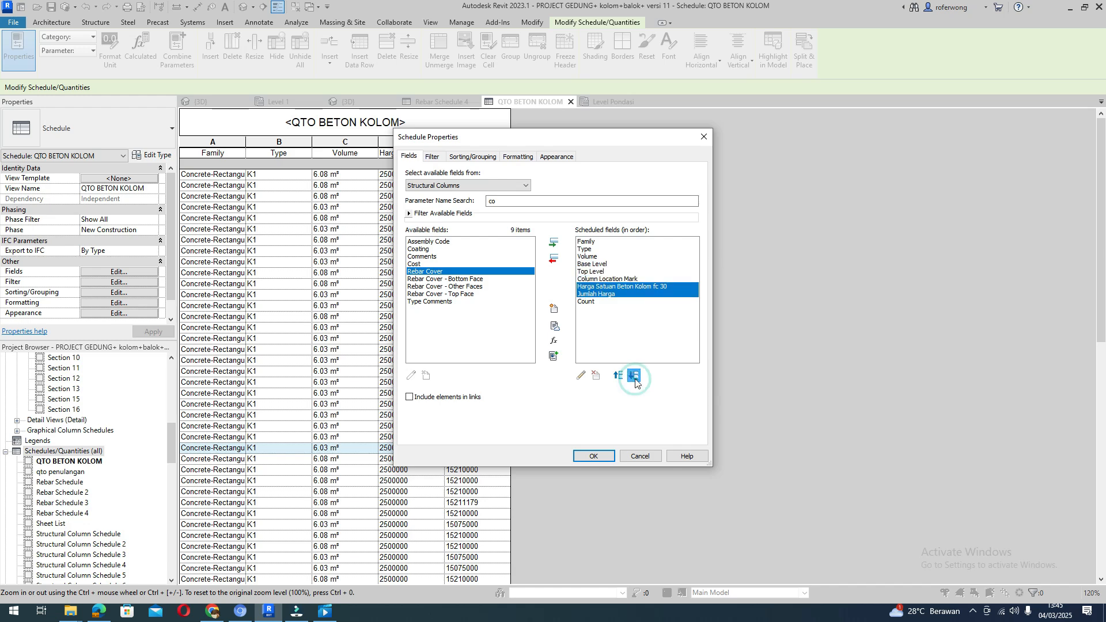
pyautogui.click(634, 377)
pyautogui.click(610, 334)
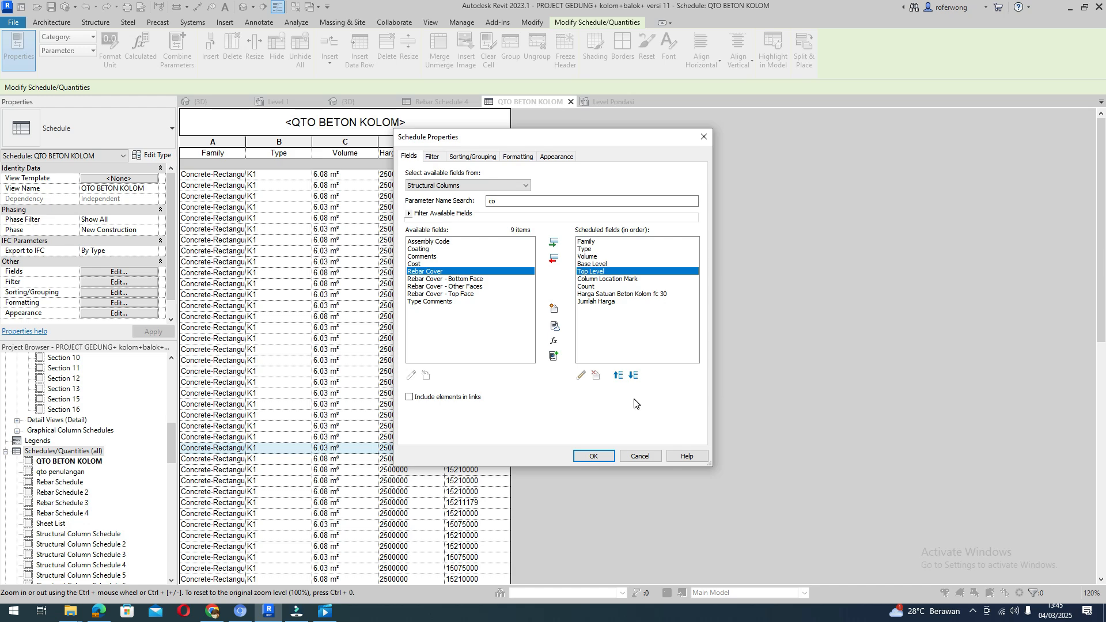
pyautogui.click(585, 457)
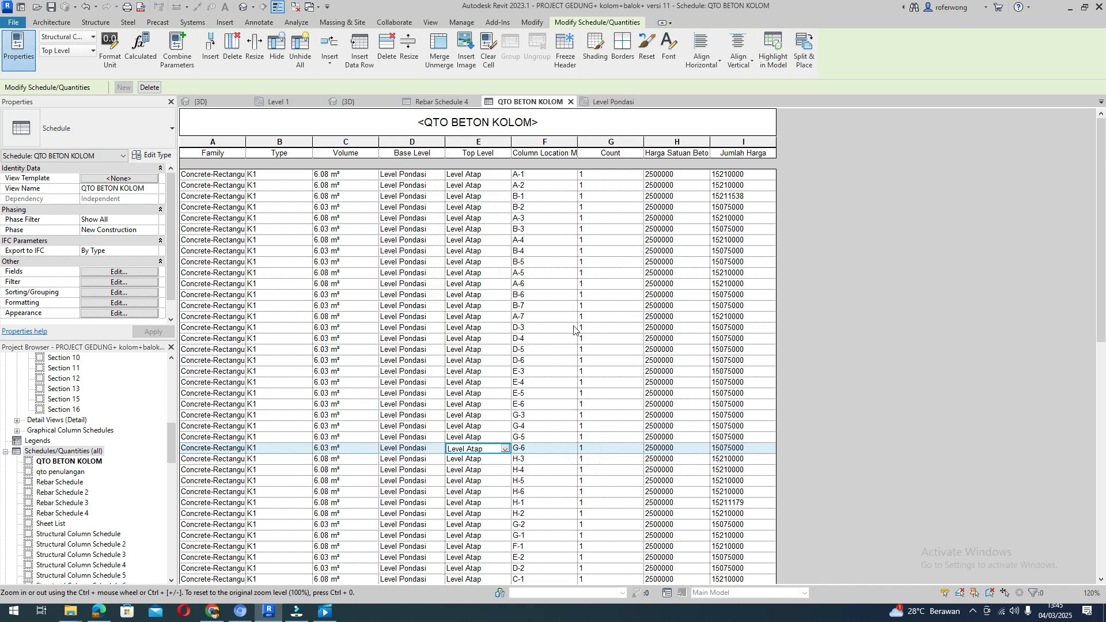
# Sort the schedule by Type and then by Base Level, each with a title, count and totals footer, keeping grand totals on
pyautogui.click(404, 381)
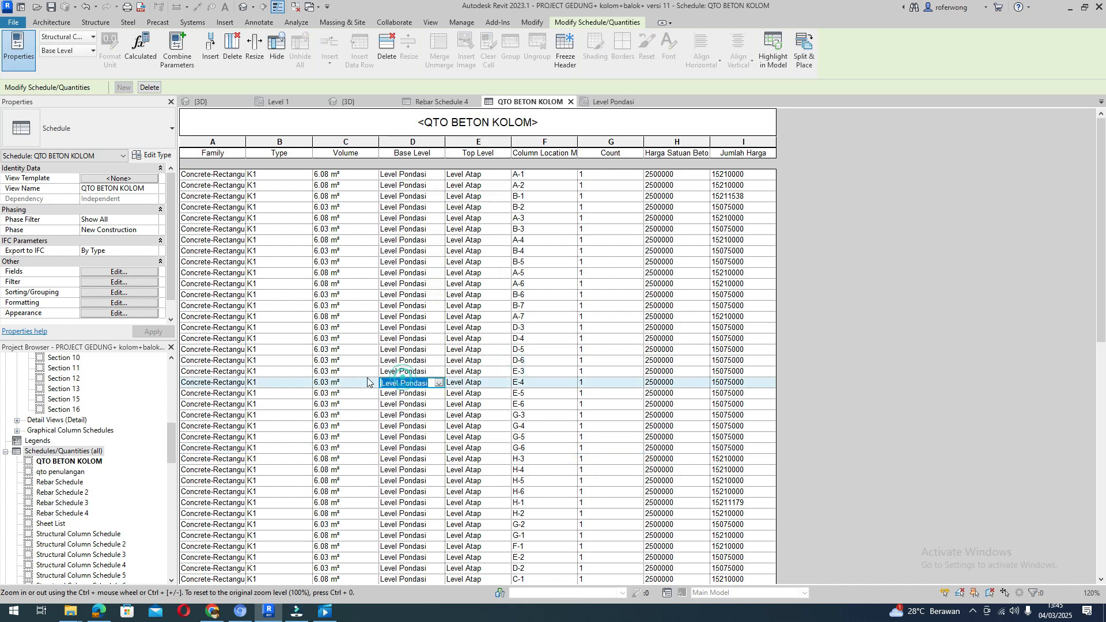
pyautogui.click(612, 241)
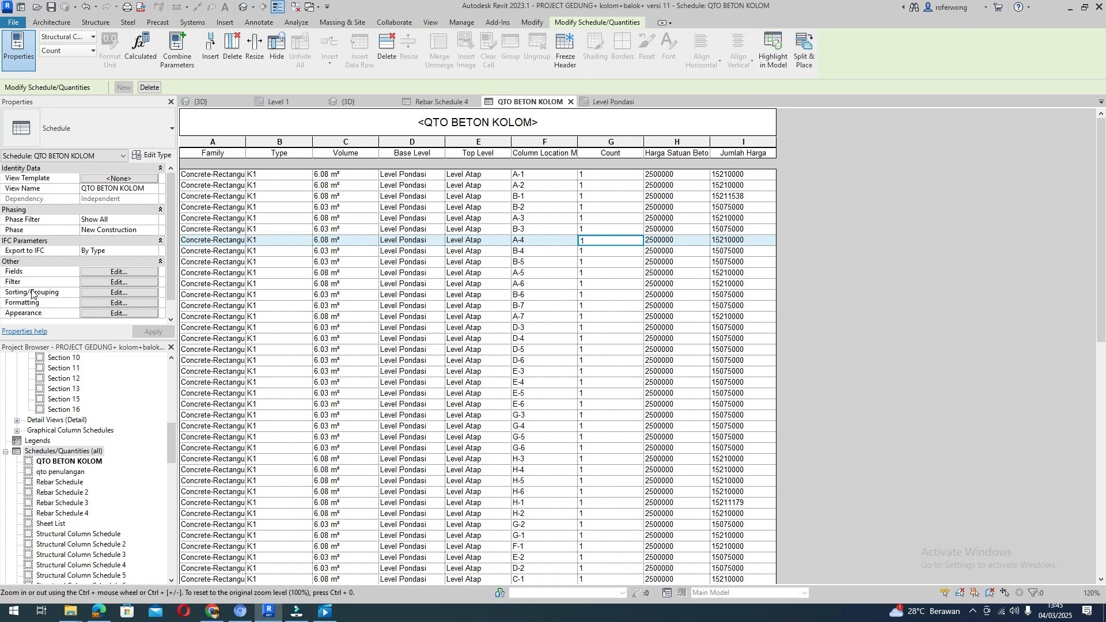
pyautogui.click(95, 292)
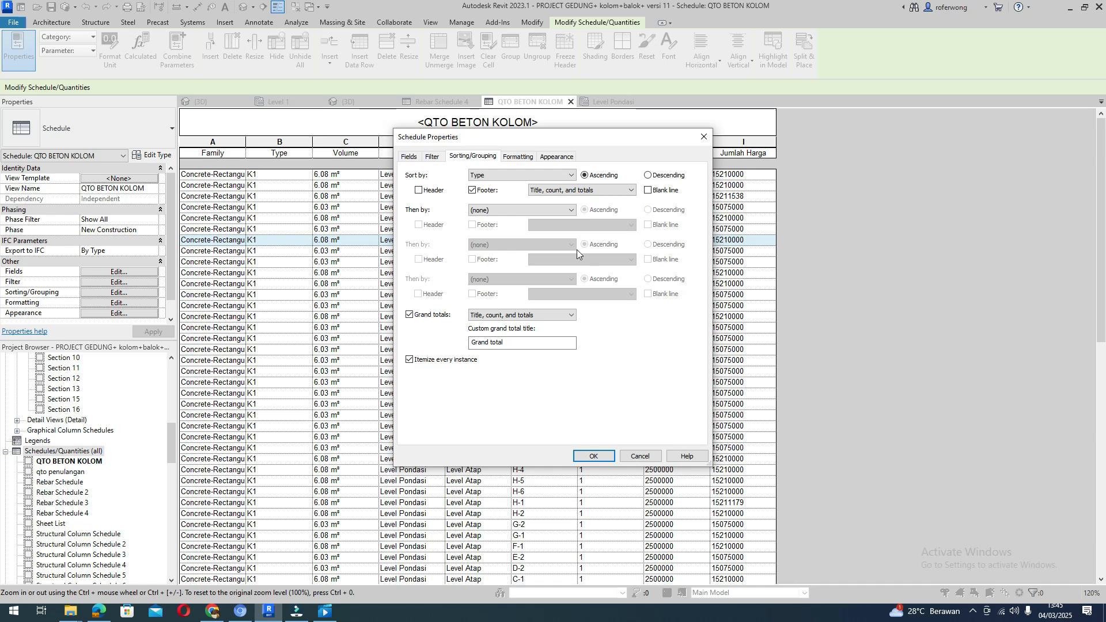
pyautogui.click(494, 175)
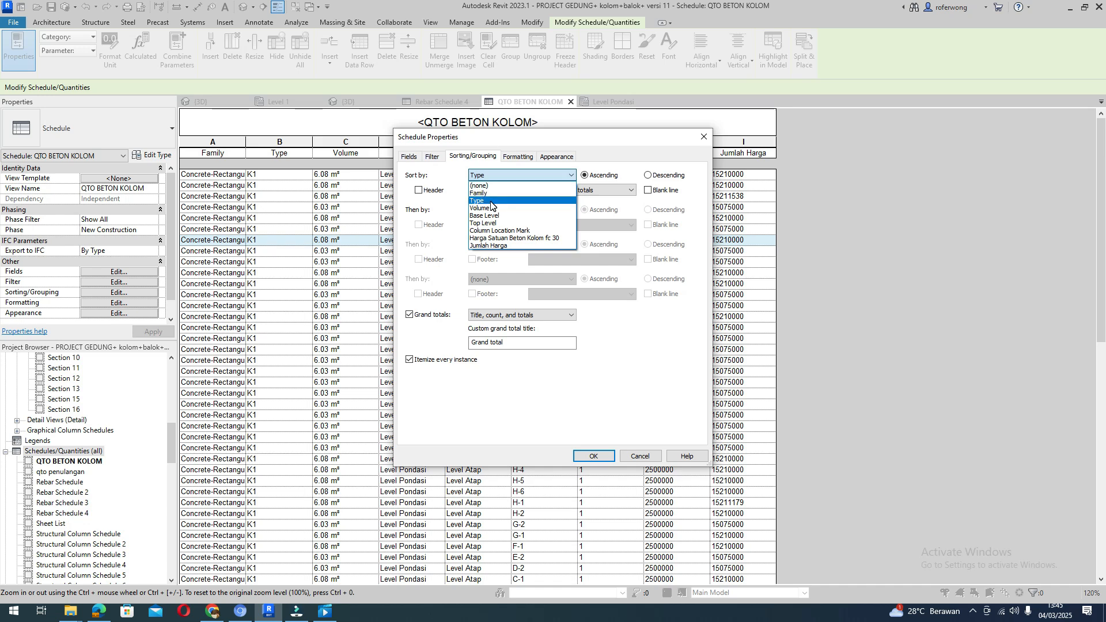
pyautogui.click(493, 201)
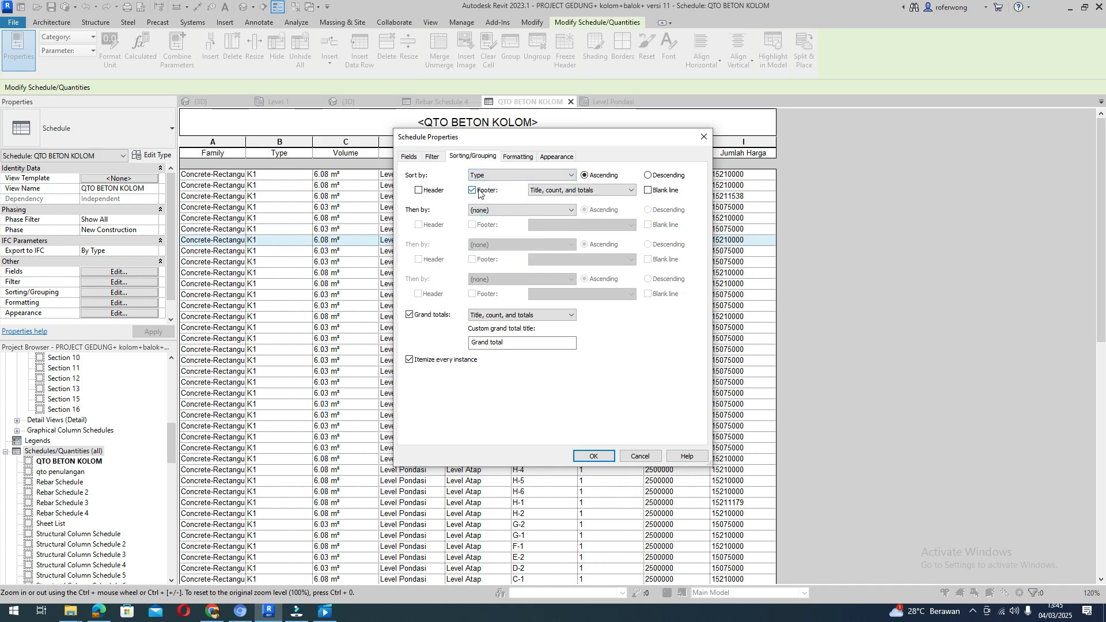
pyautogui.click(475, 189)
pyautogui.click(475, 189)
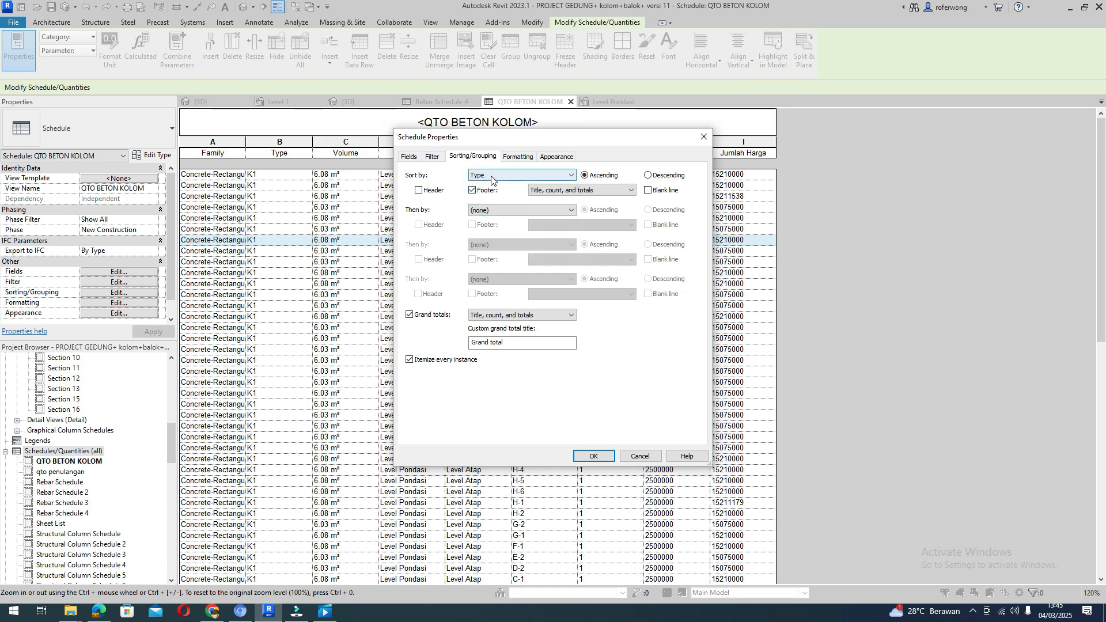
pyautogui.click(504, 211)
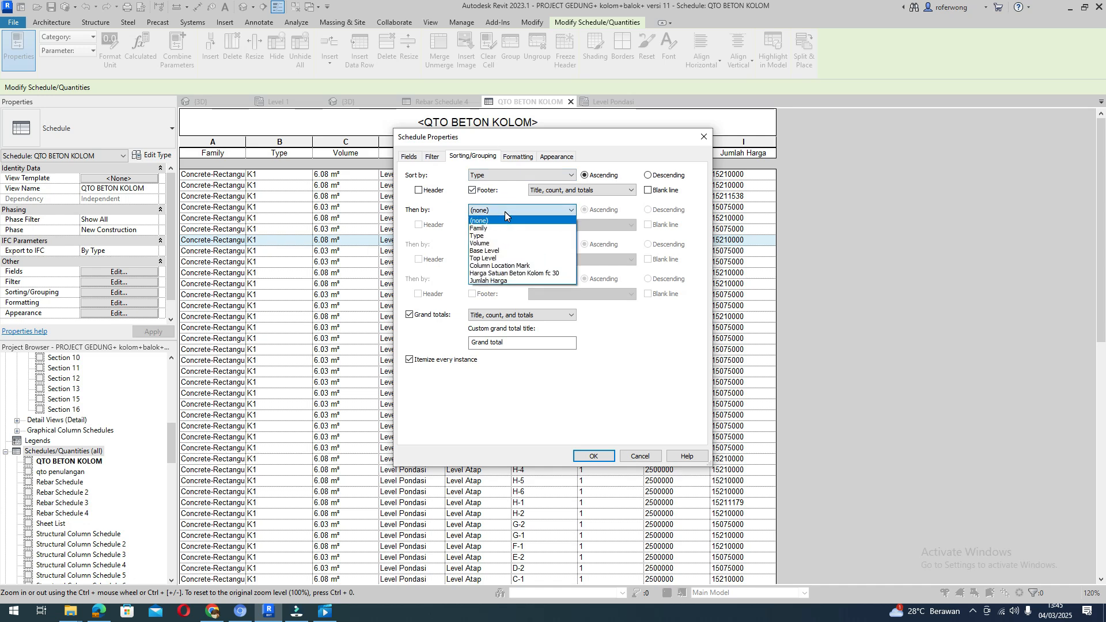
pyautogui.click(502, 251)
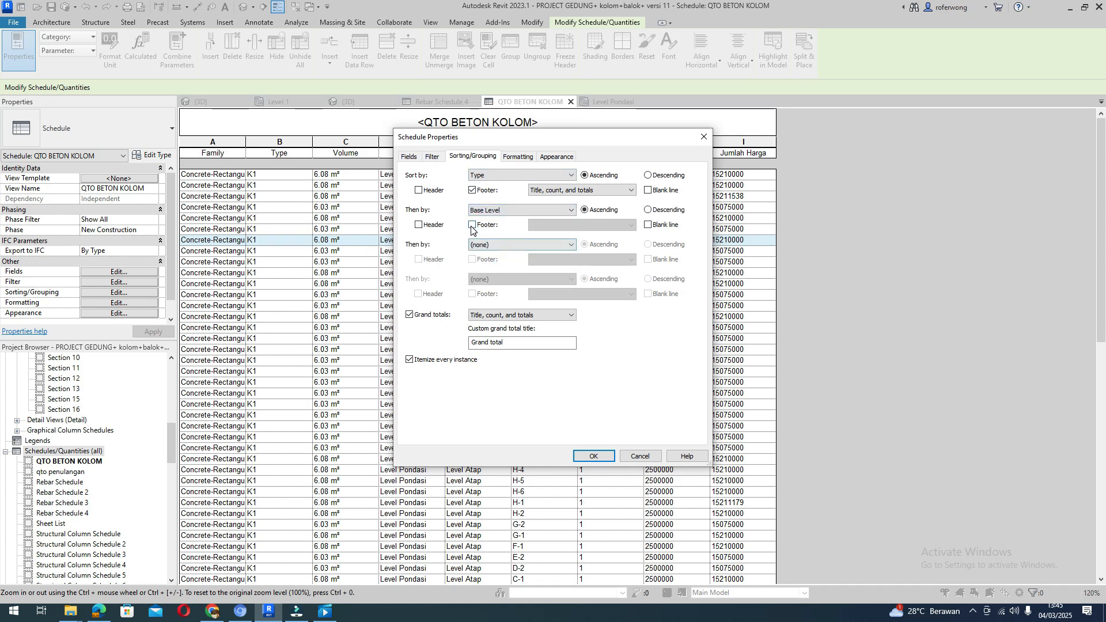
pyautogui.click(472, 225)
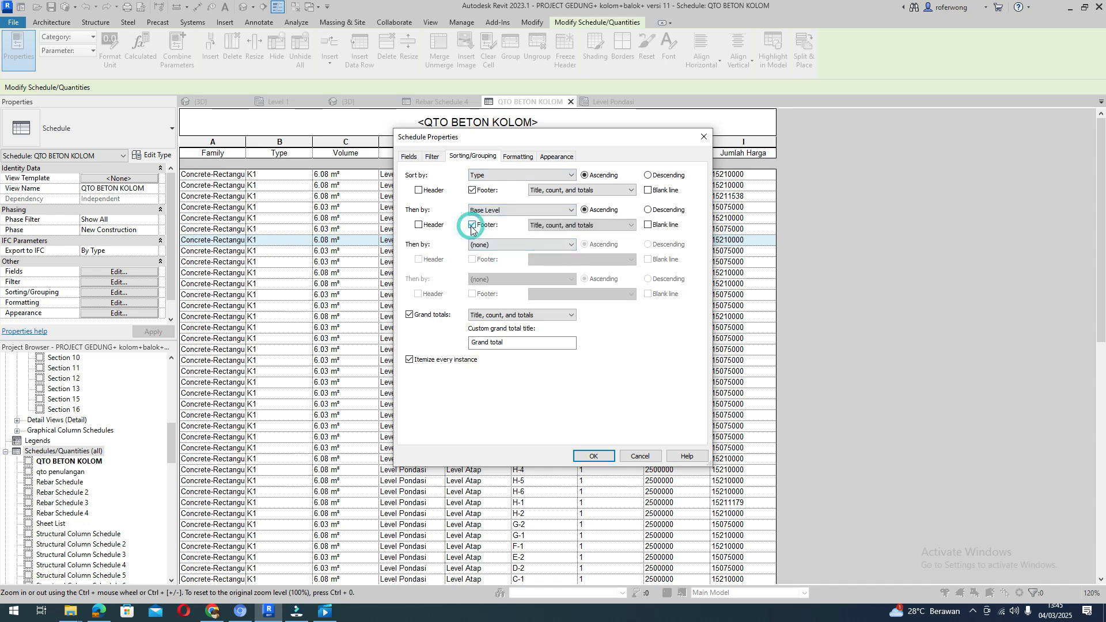
pyautogui.click(410, 314)
pyautogui.click(409, 315)
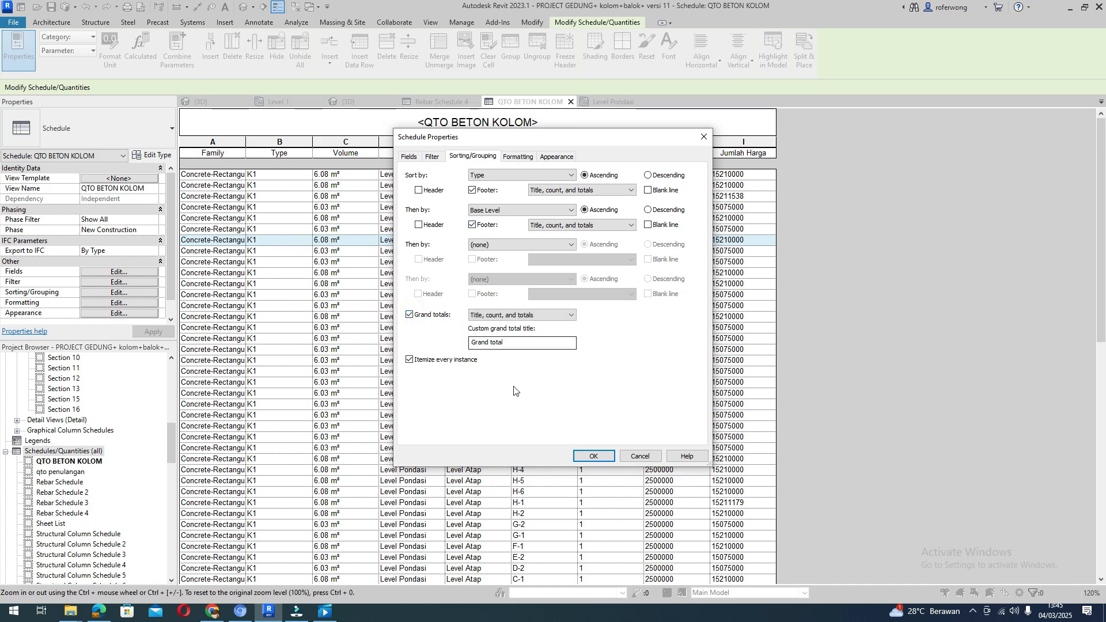
pyautogui.click(589, 456)
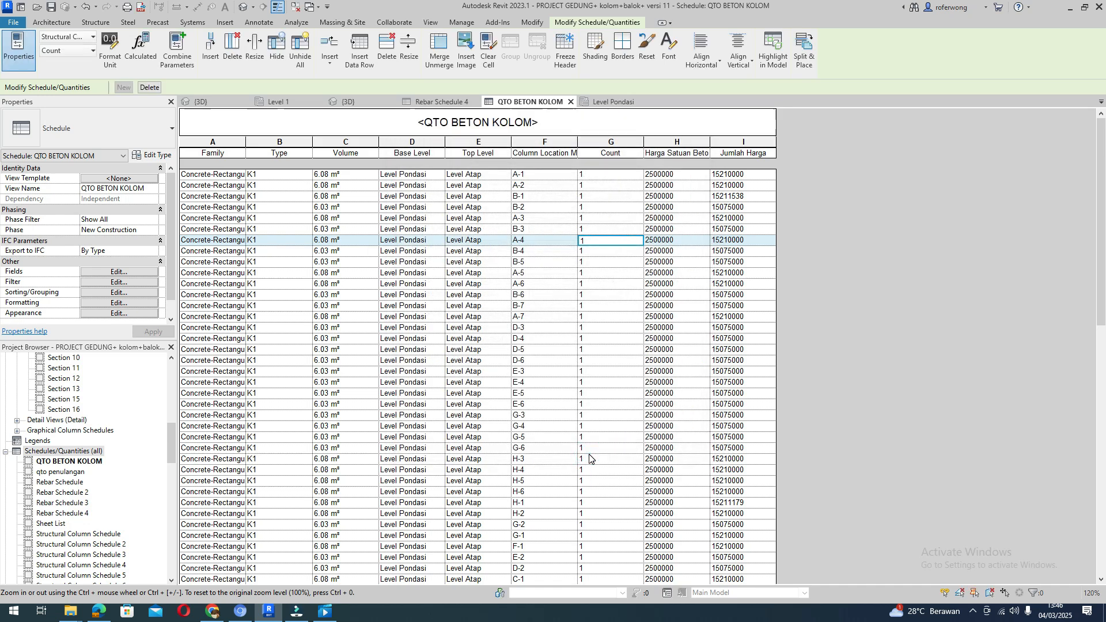
# Examine the Base Level and Type subtotal rows of the schedule down to the grand total
pyautogui.scroll(-5, 470, 311)
pyautogui.scroll(-4, 471, 312)
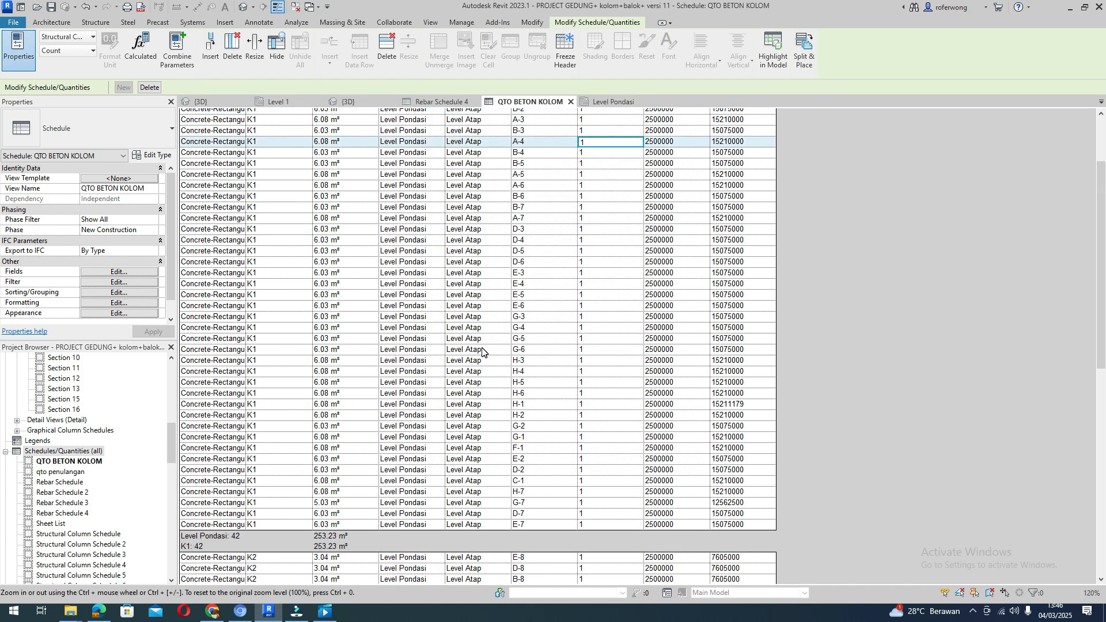
pyautogui.scroll(5, 482, 349)
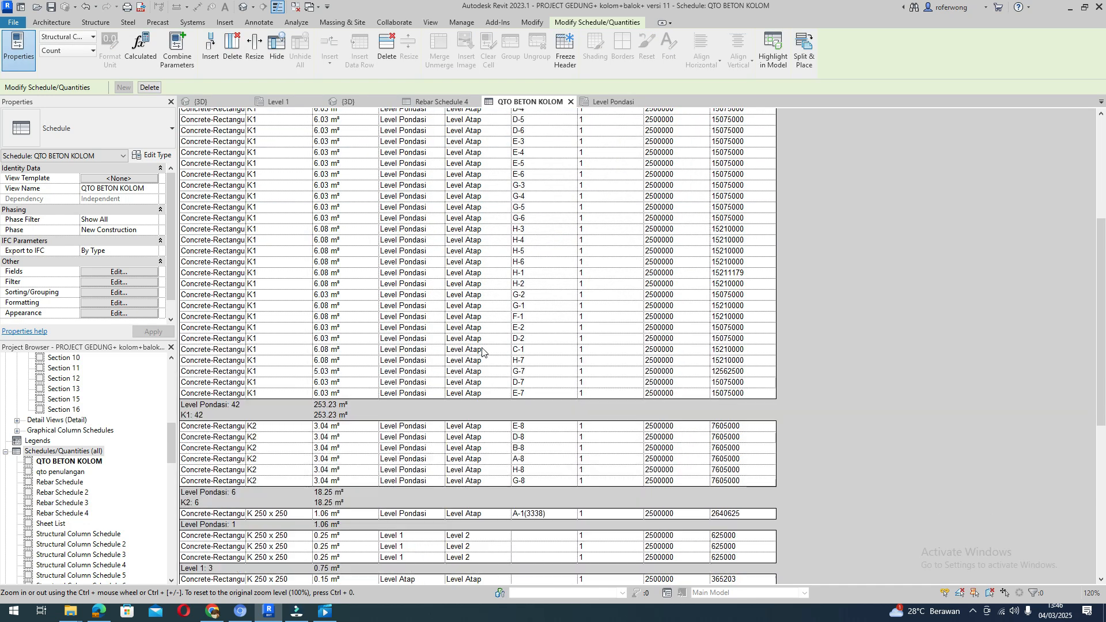
pyautogui.scroll(-3, 482, 350)
pyautogui.scroll(-3, 202, 406)
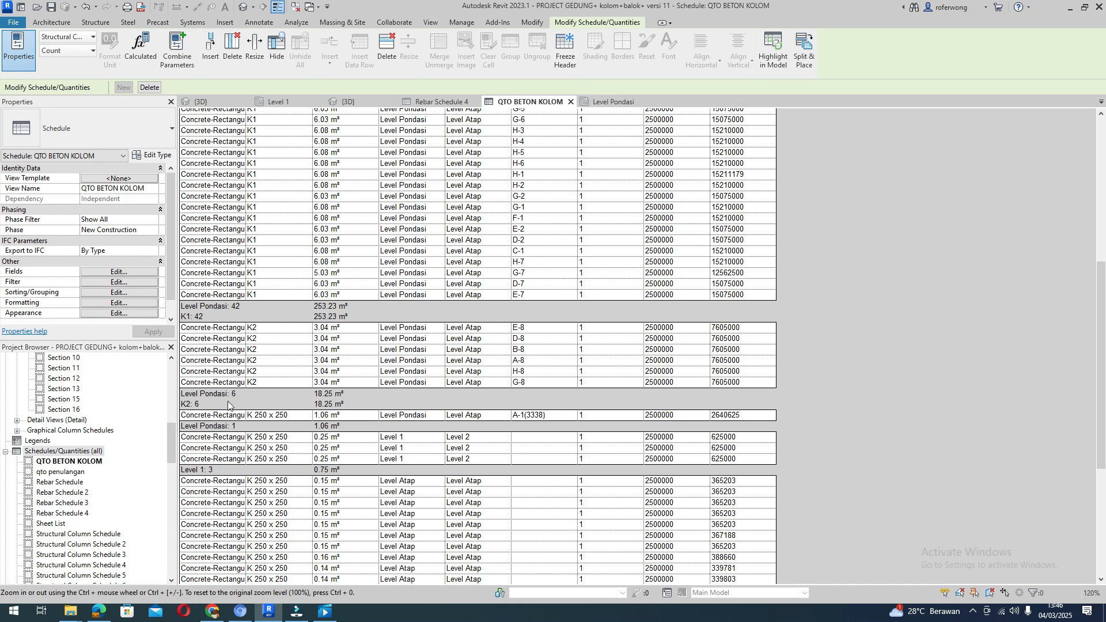
pyautogui.scroll(-7, 204, 437)
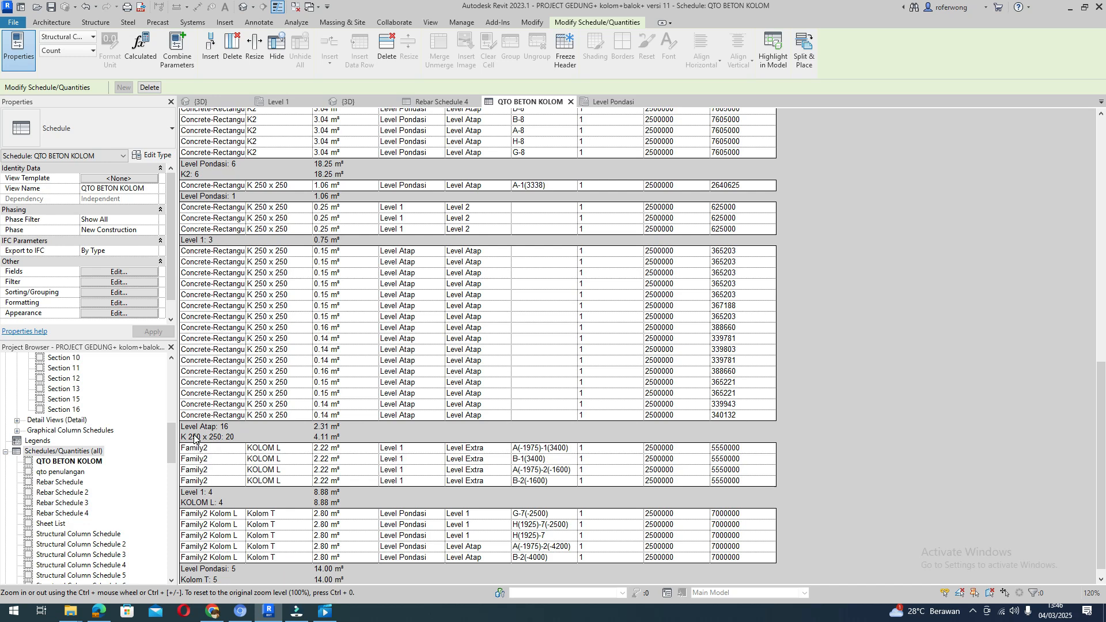
pyautogui.scroll(-1, 194, 437)
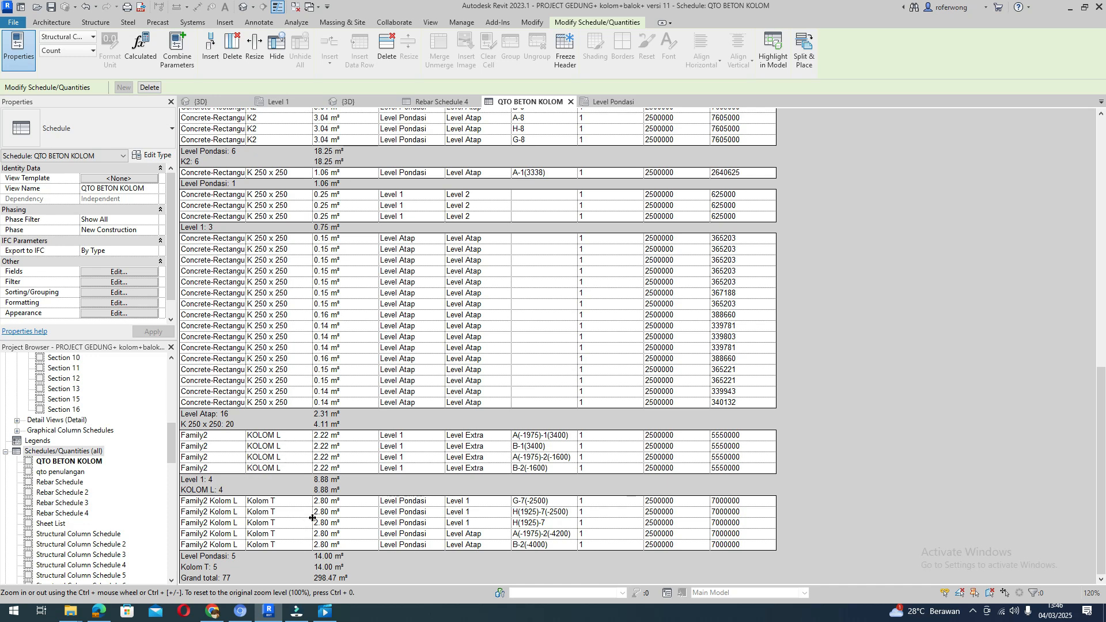
pyautogui.scroll(20, 610, 510)
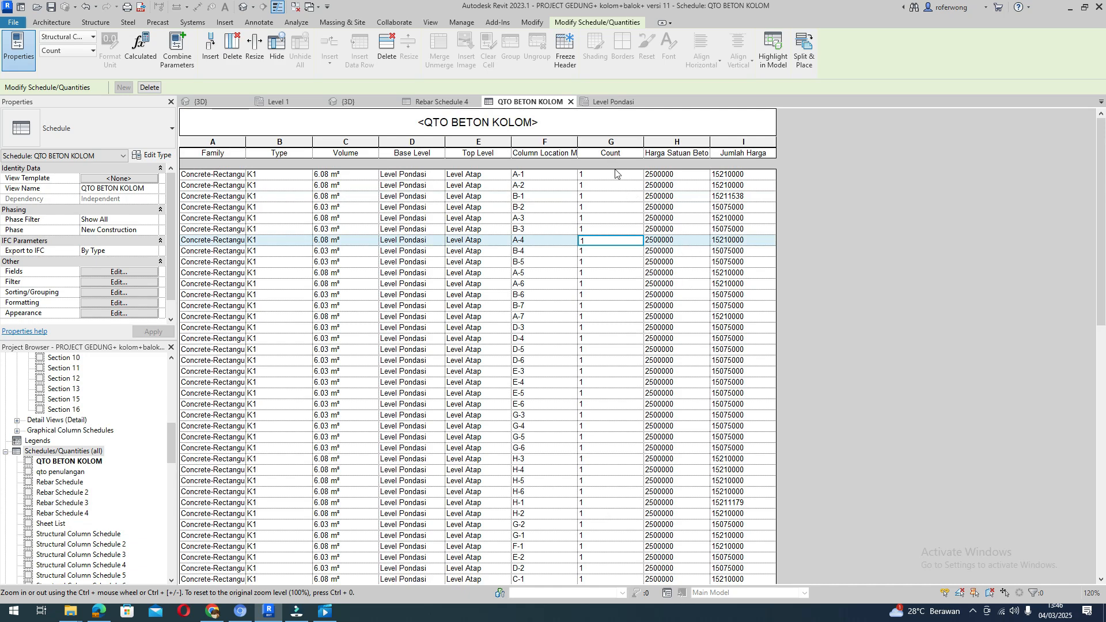
# Check the Base Level, Top Level and Count columns and look for Count totals in the footer rows
pyautogui.click(614, 187)
pyautogui.scroll(-20, 619, 323)
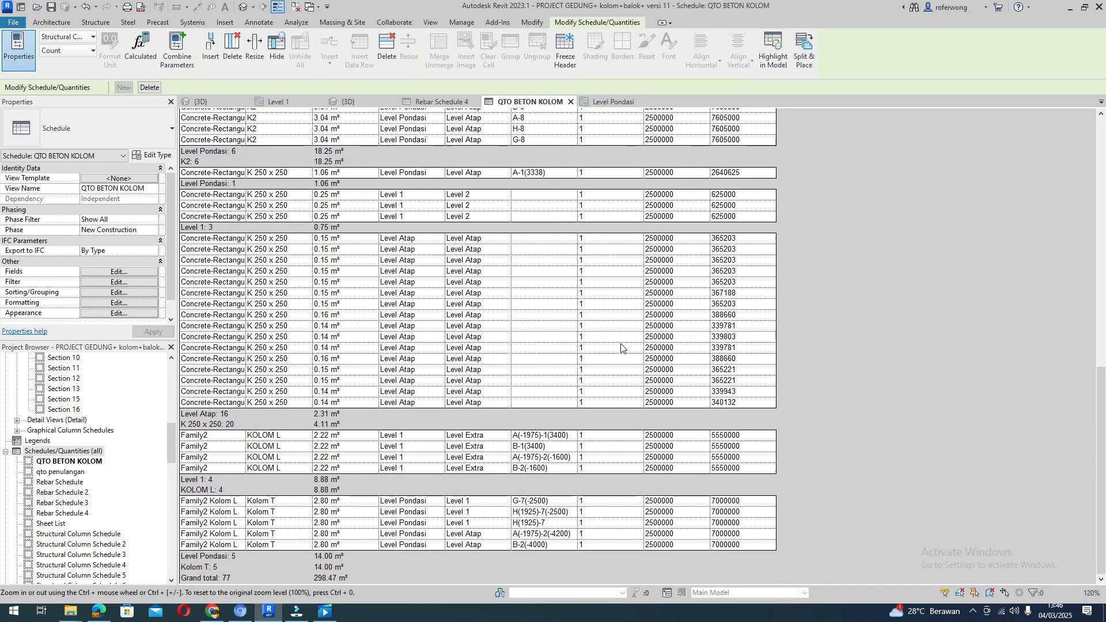
pyautogui.scroll(20, 620, 343)
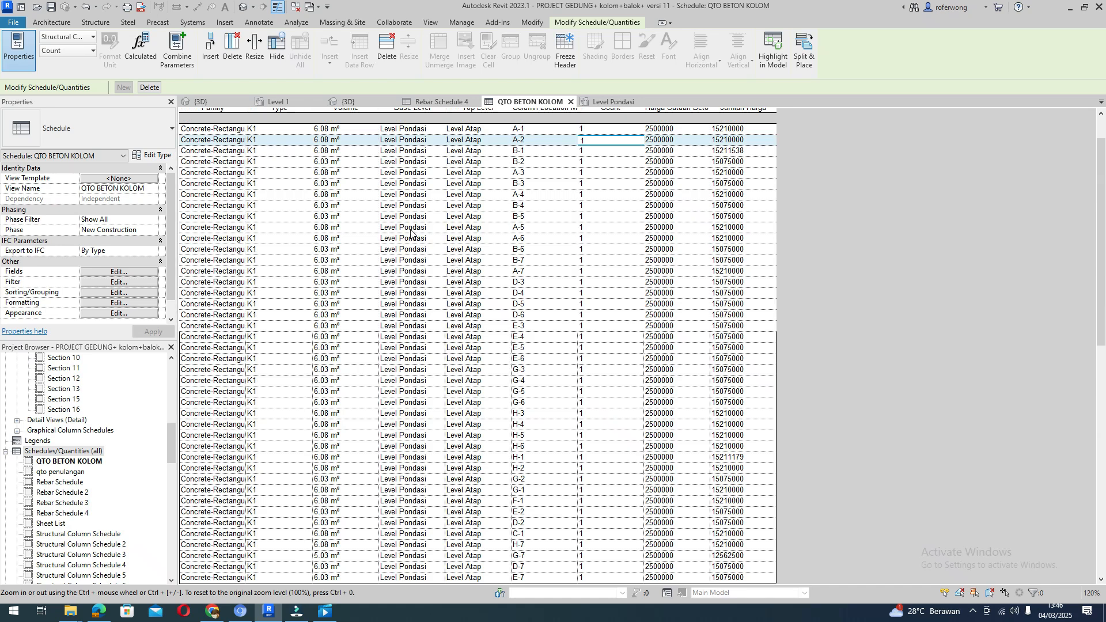
pyautogui.click(415, 229)
pyautogui.click(455, 230)
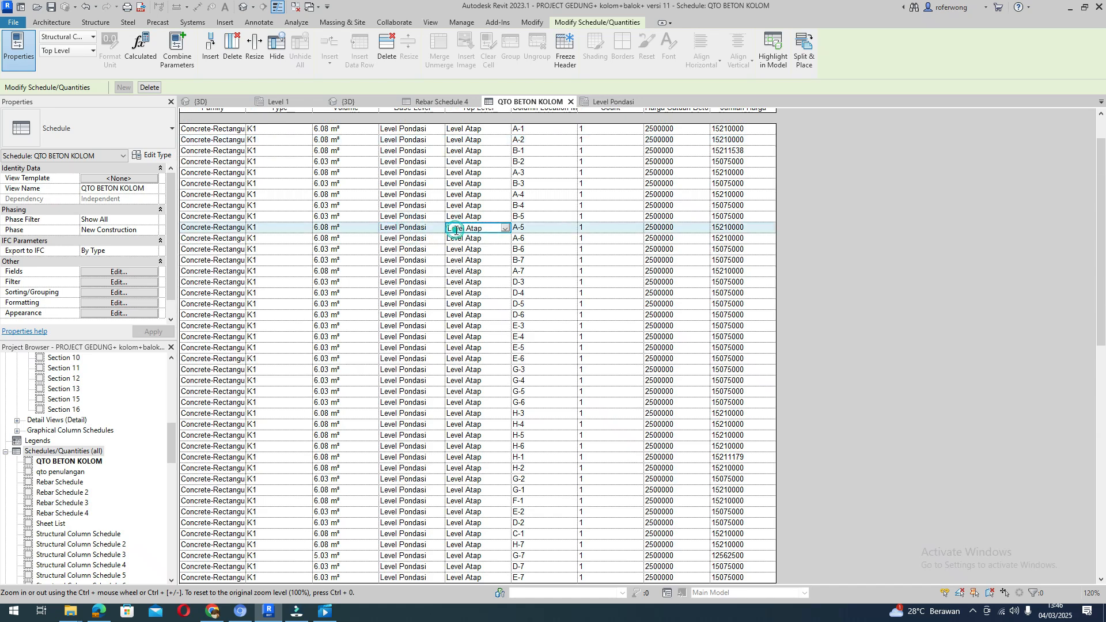
pyautogui.click(459, 268)
pyautogui.click(403, 251)
pyautogui.click(463, 253)
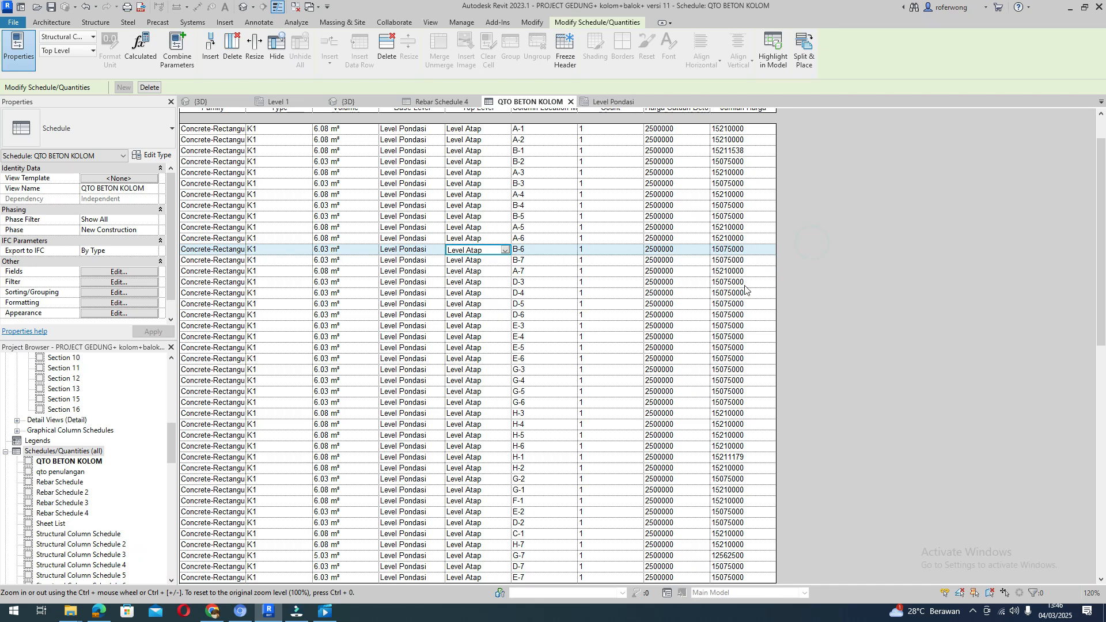
pyautogui.click(612, 282)
pyautogui.click(606, 303)
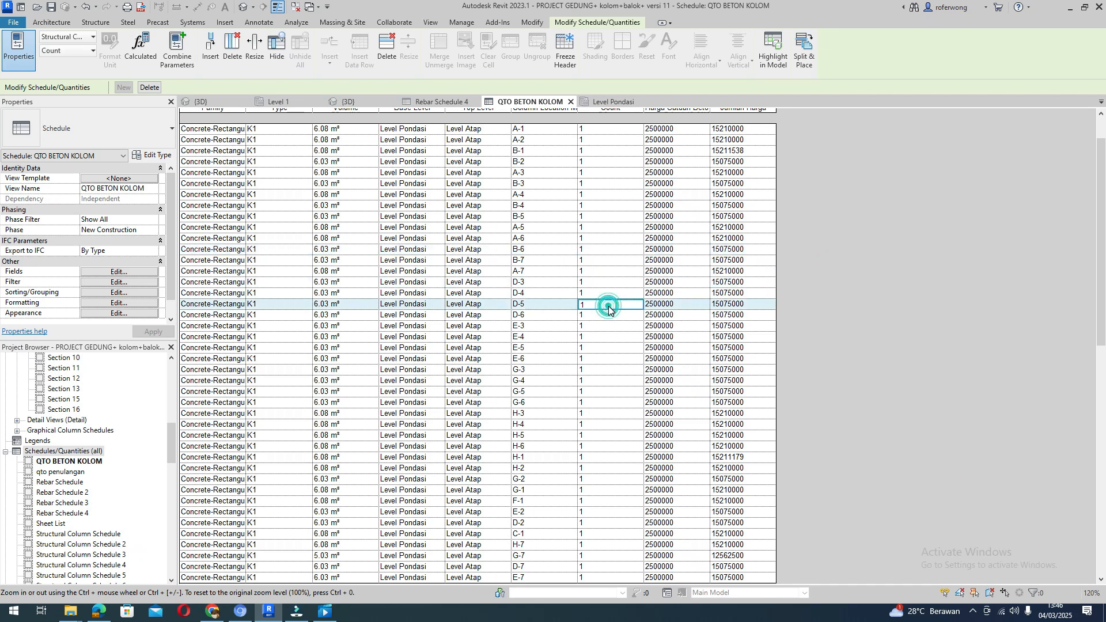
pyautogui.scroll(-15, 607, 323)
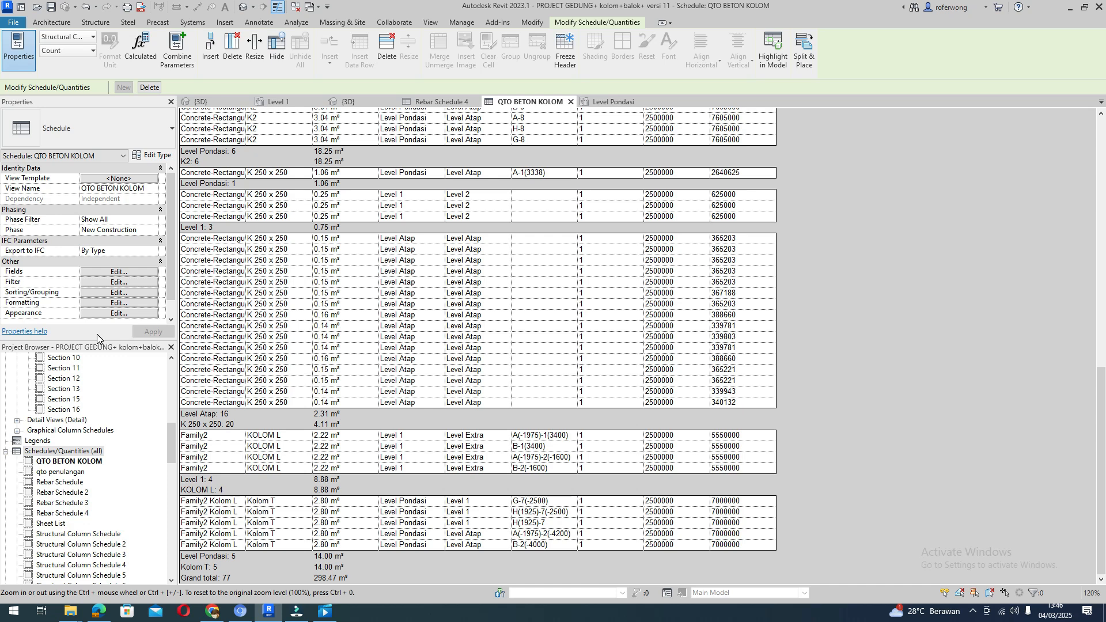
# Set the Count field's formatting to Calculate totals so the schedule footers sum it
pyautogui.click(112, 303)
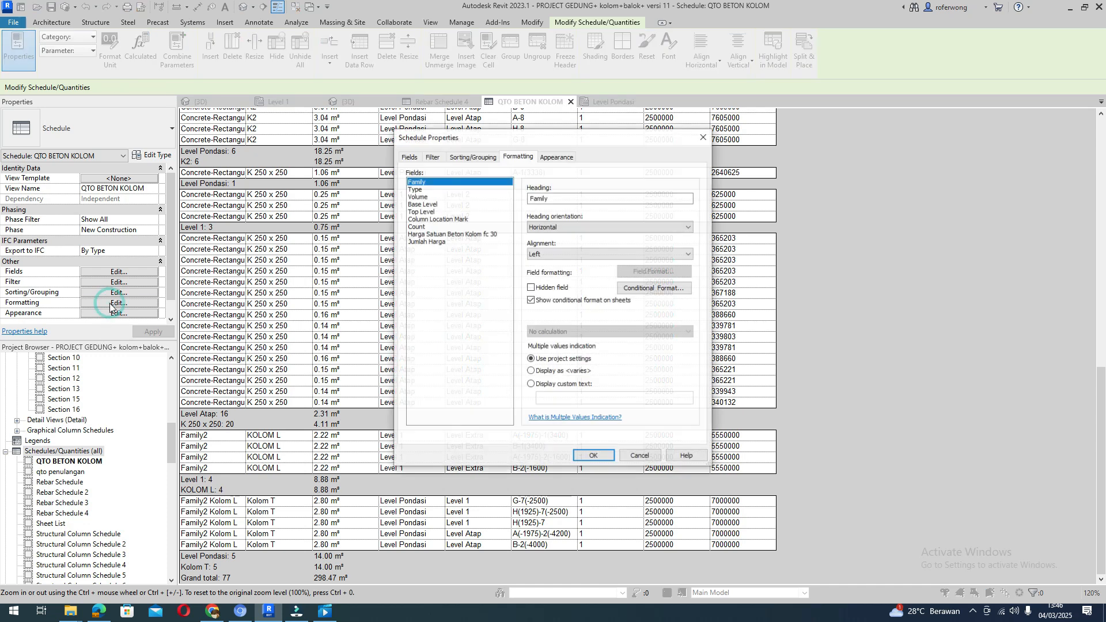
pyautogui.click(419, 226)
pyautogui.click(553, 332)
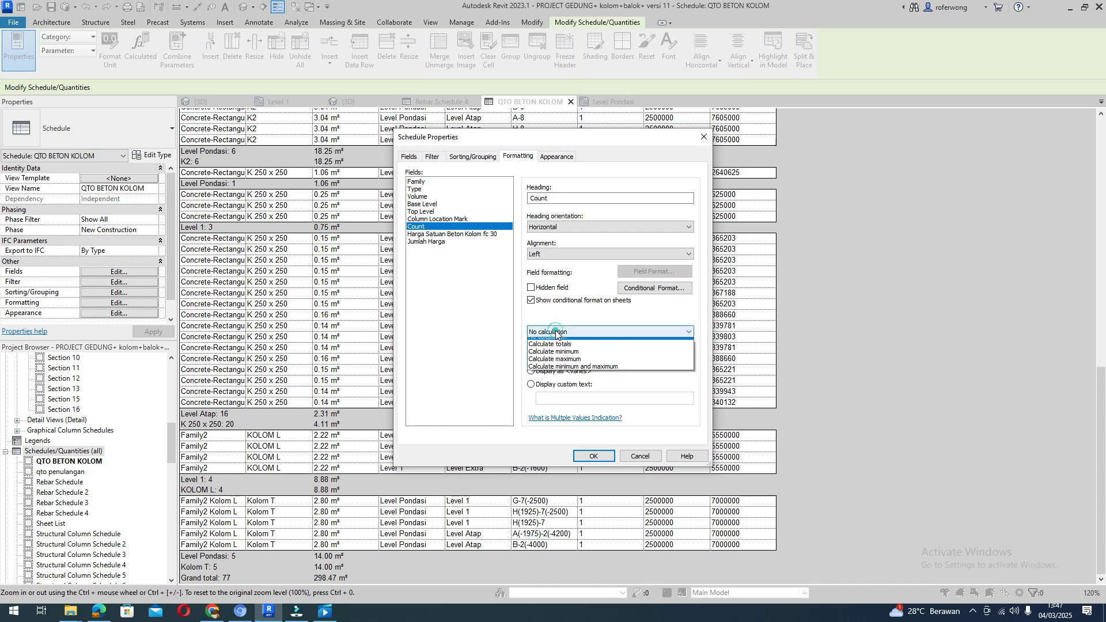
pyautogui.click(558, 349)
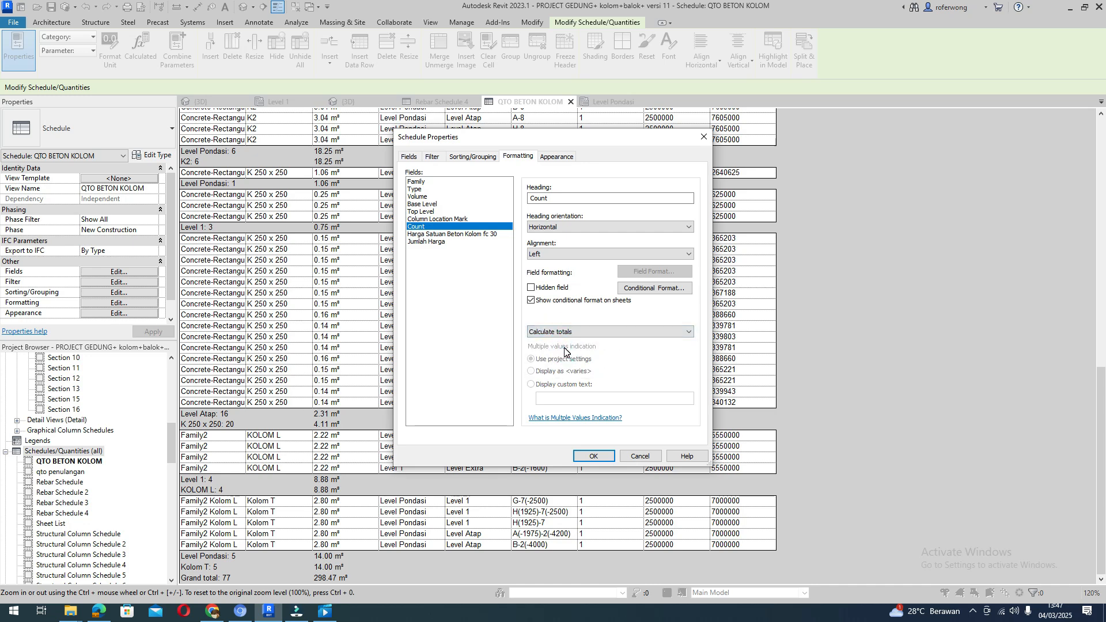
pyautogui.click(595, 456)
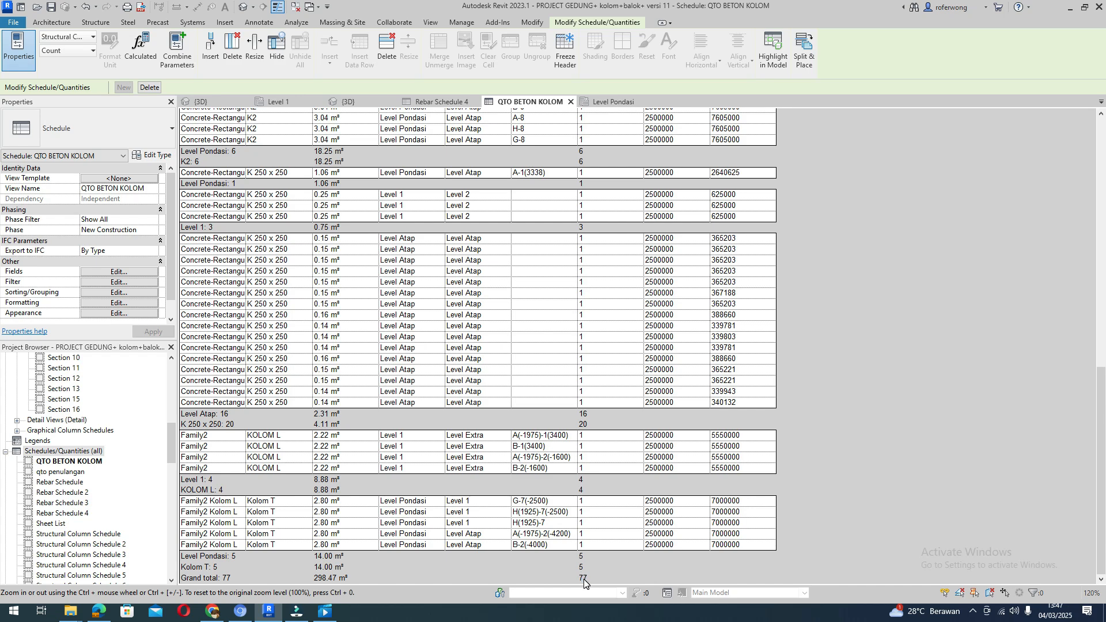
# Examine the Count subtotals for each Base Level and Type group down to the grand total
pyautogui.scroll(5, 567, 391)
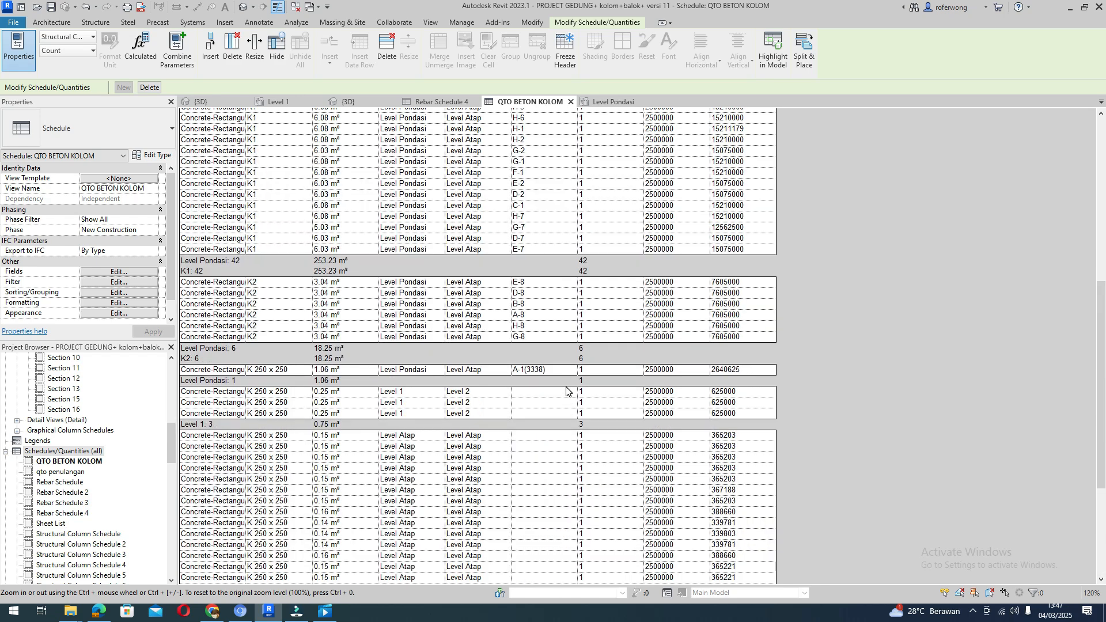
pyautogui.scroll(10, 566, 391)
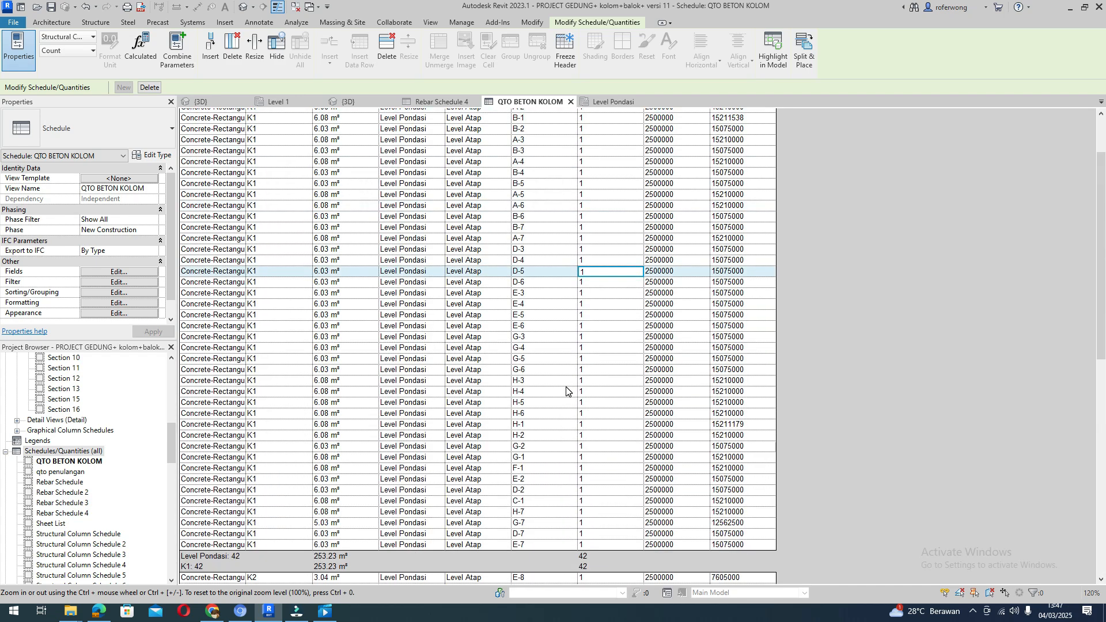
pyautogui.scroll(-2, 566, 383)
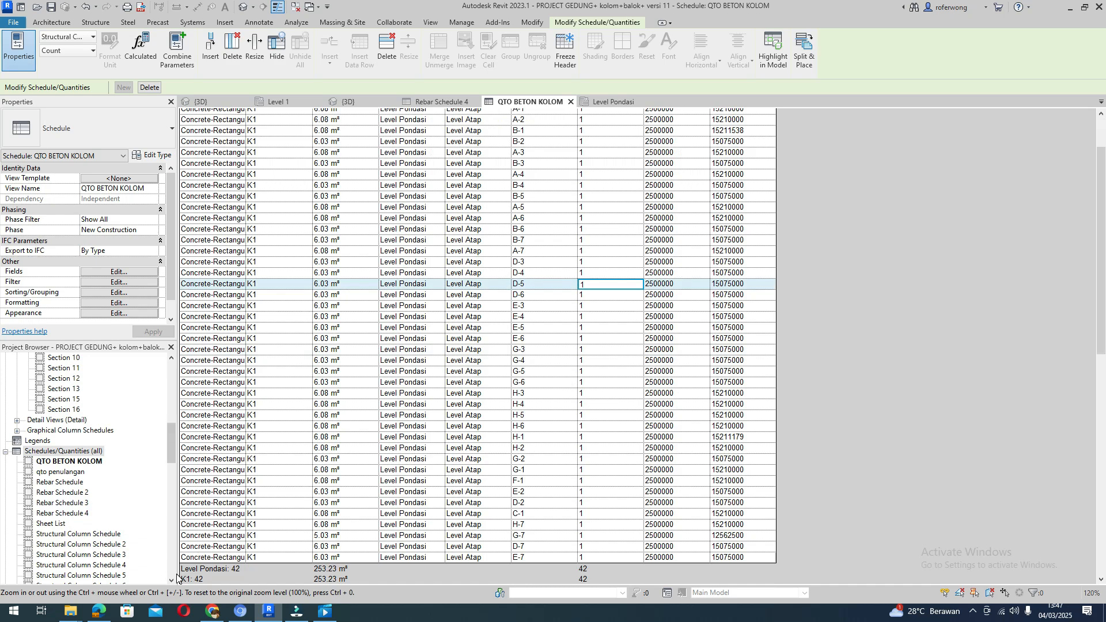
pyautogui.click(403, 460)
pyautogui.click(495, 459)
pyautogui.scroll(-8, 535, 455)
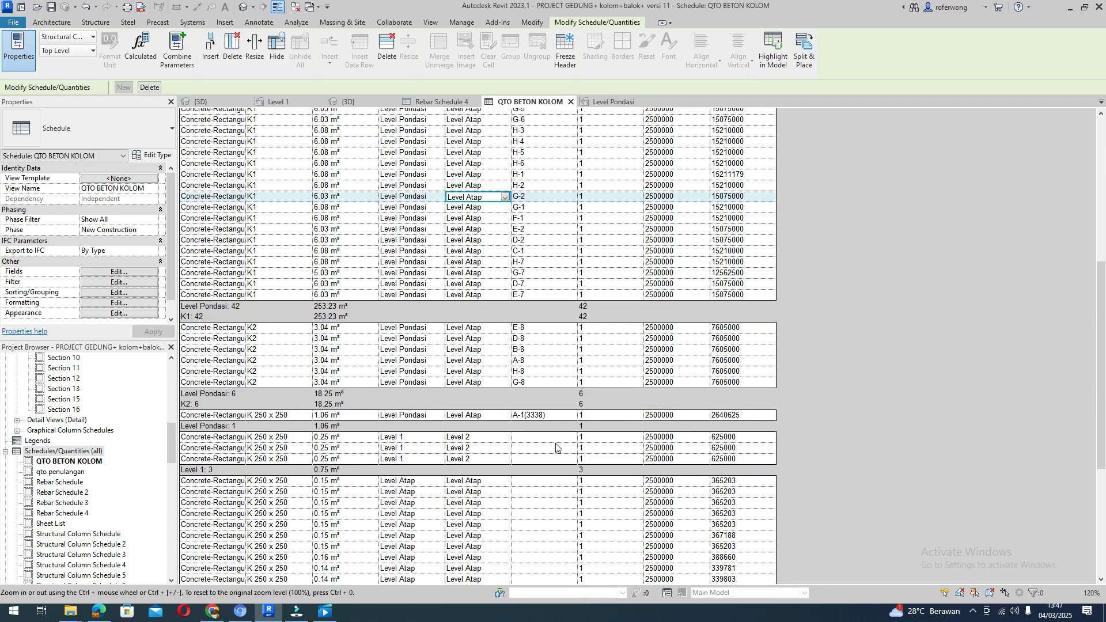
pyautogui.scroll(-7, 554, 356)
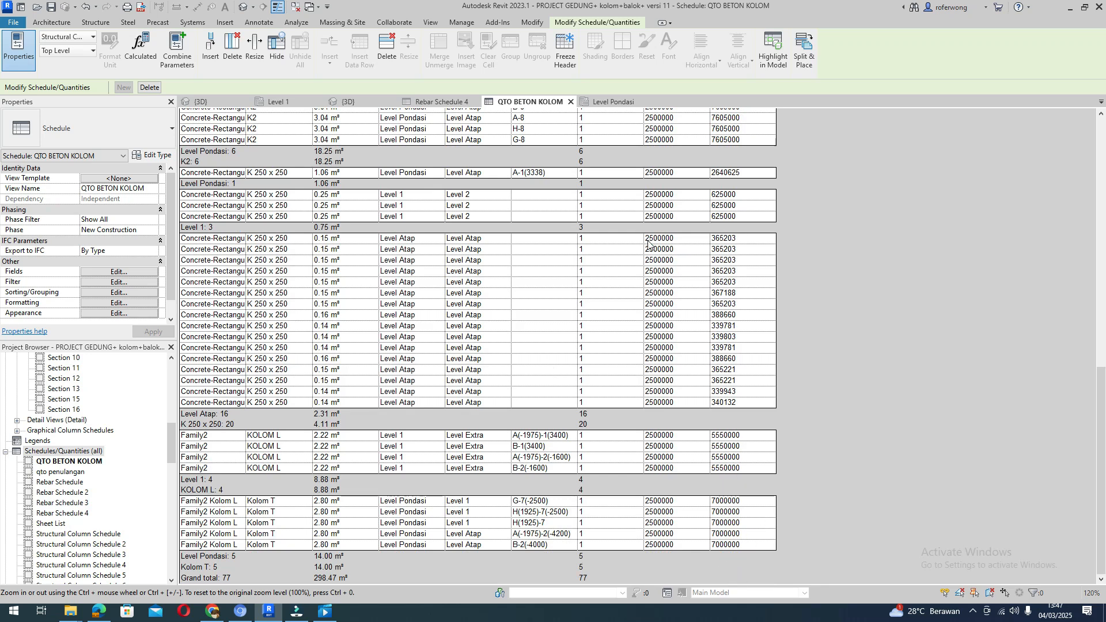
# Set the Jumlah Harga field's formatting to Calculate totals
pyautogui.click(111, 303)
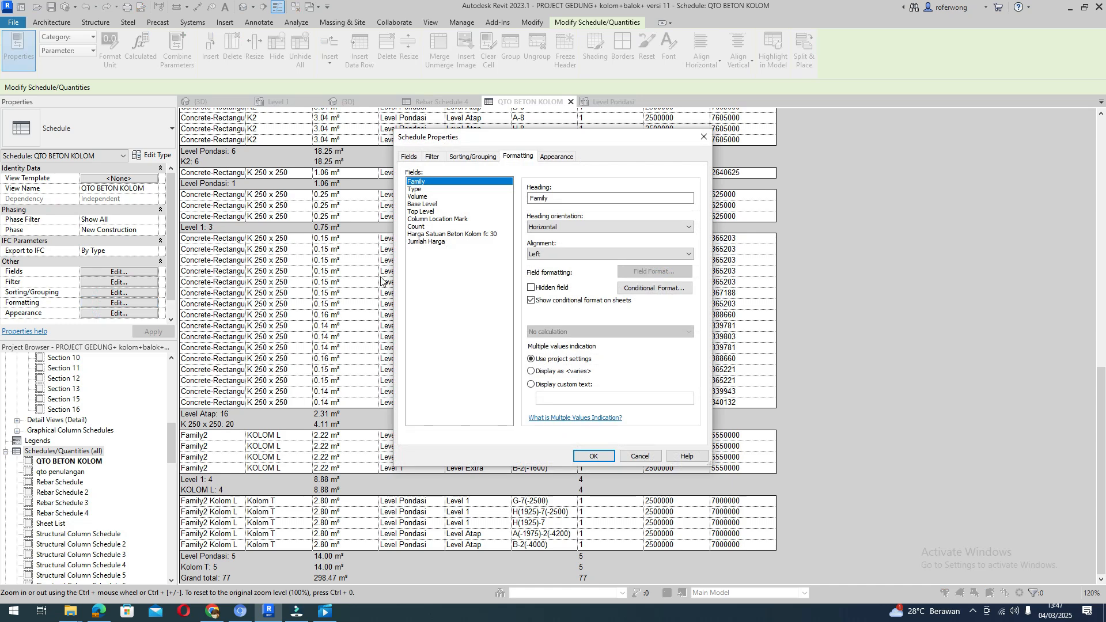
pyautogui.click(419, 242)
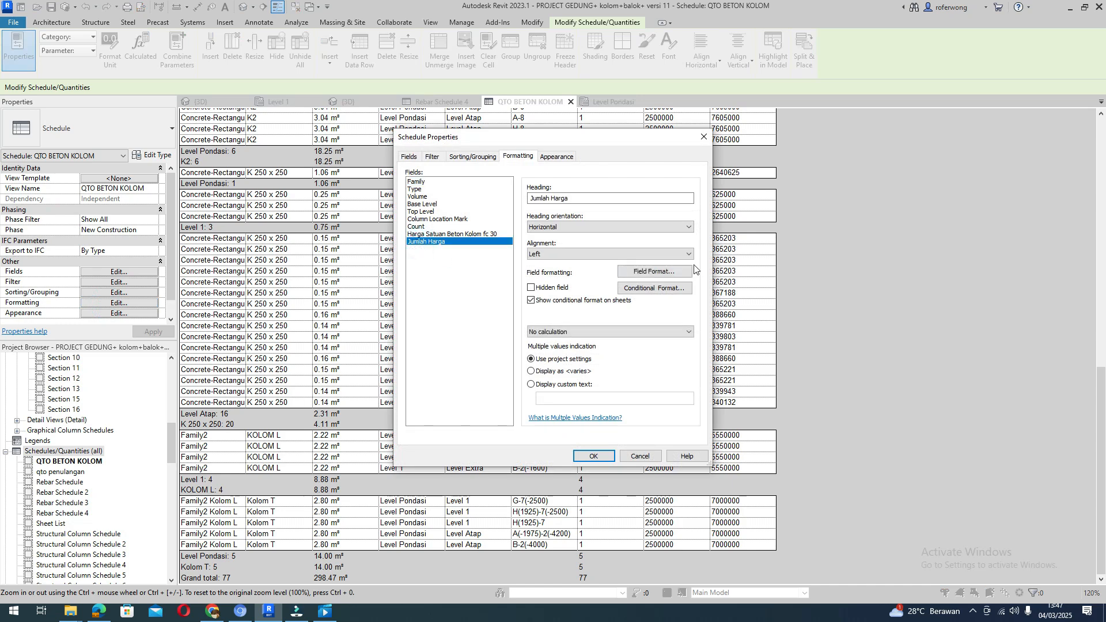
pyautogui.click(565, 333)
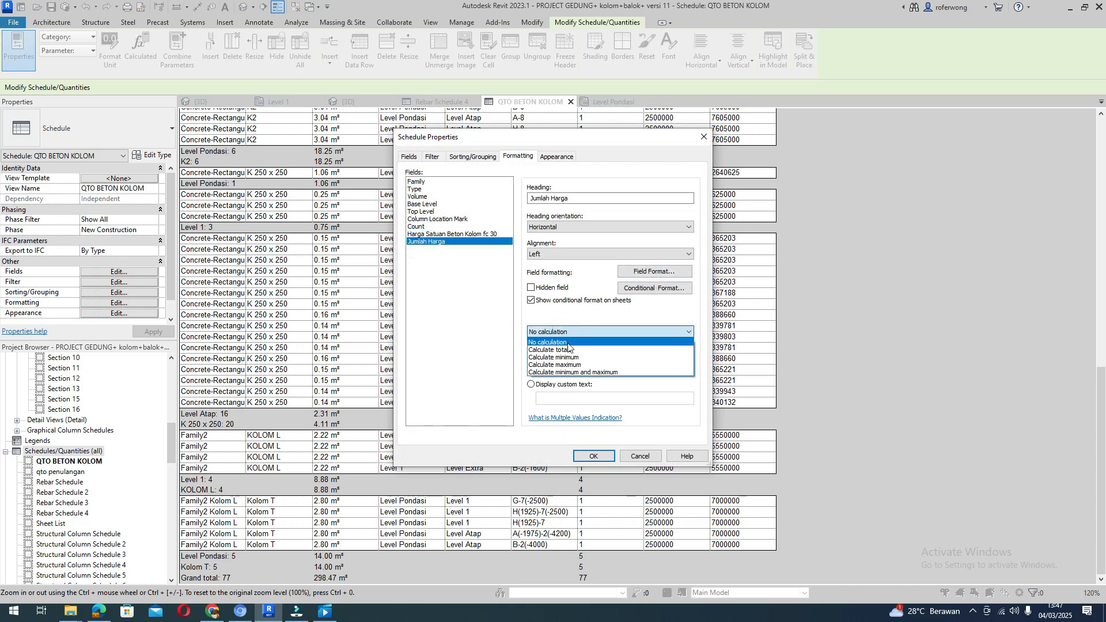
pyautogui.click(567, 349)
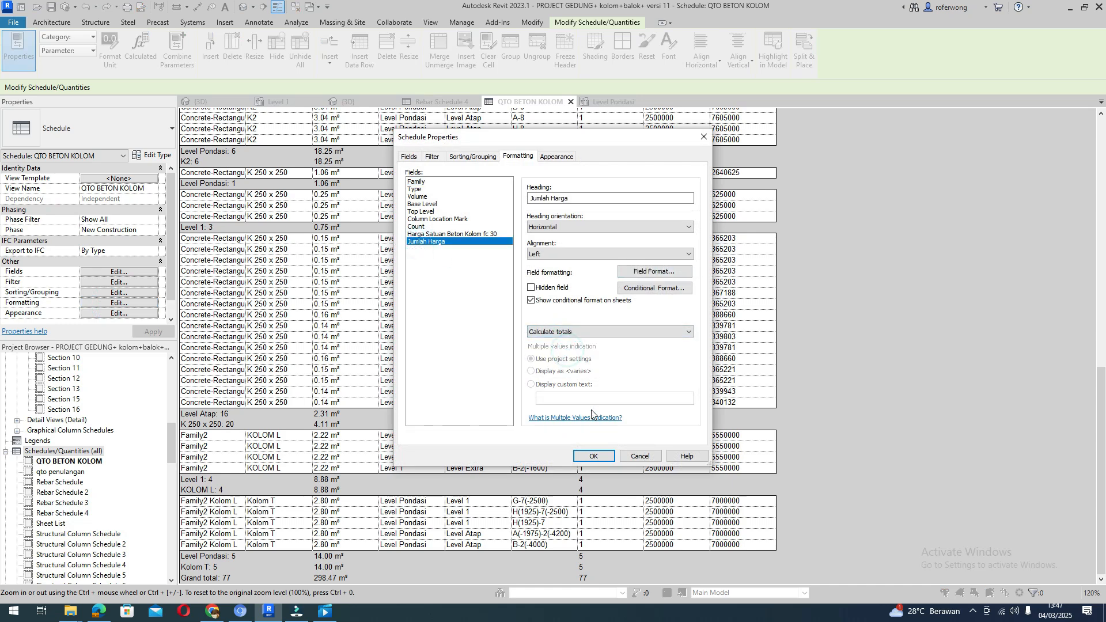
pyautogui.click(594, 456)
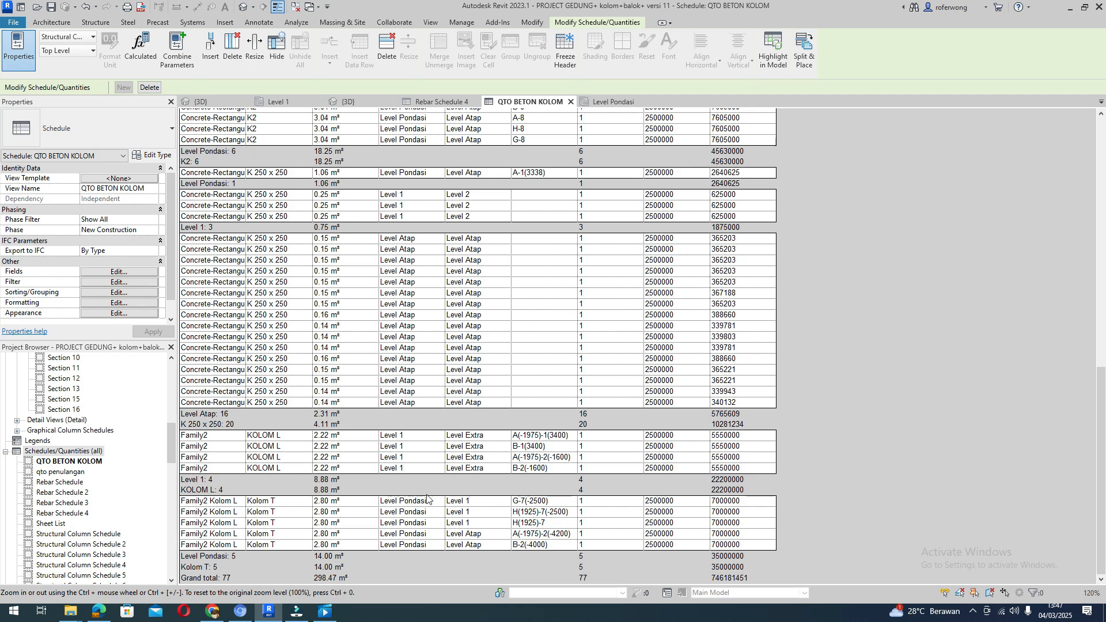
# Highlight the K1 column at location mark G-5 in the model, inspect it on the Level 1 plan, and deselect it
pyautogui.scroll(14, 446, 380)
pyautogui.scroll(4, 446, 381)
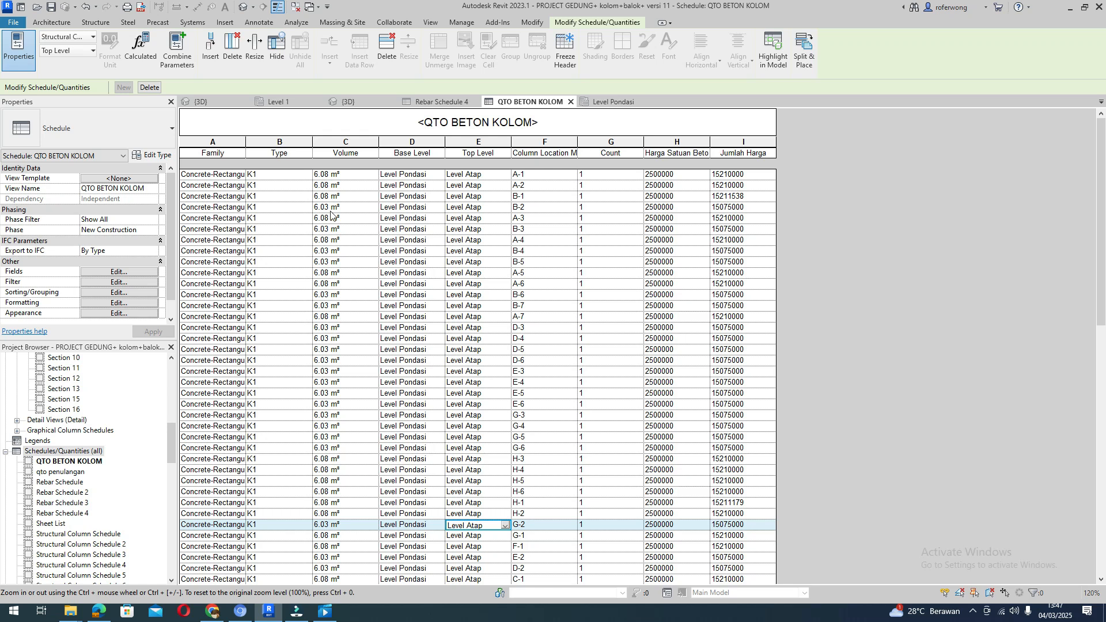
pyautogui.scroll(-4, 327, 331)
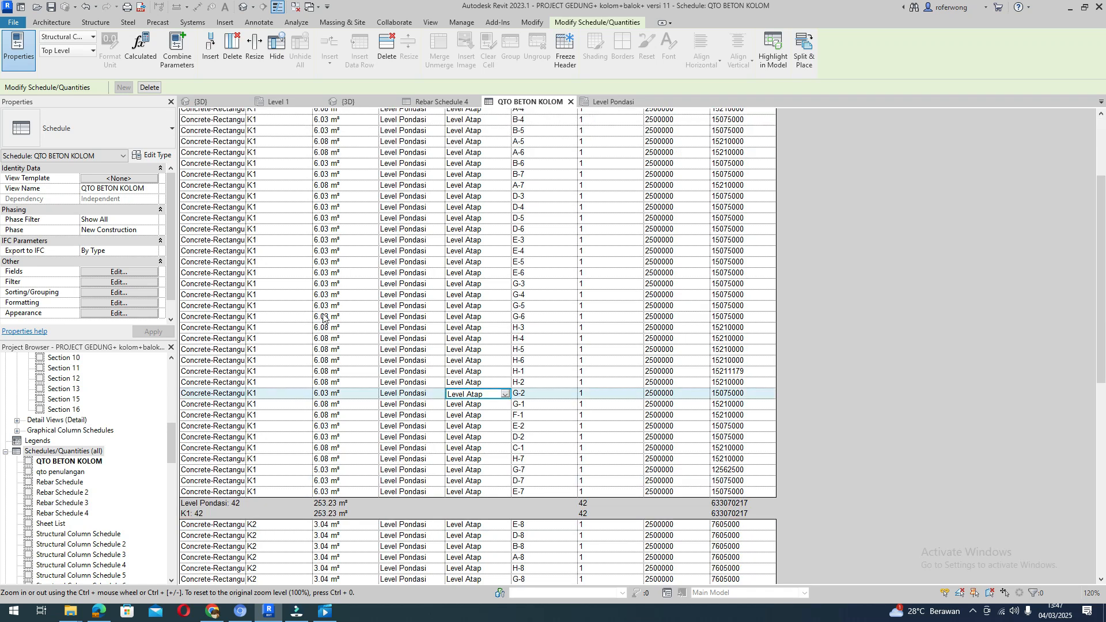
pyautogui.click(322, 308)
pyautogui.click(224, 306)
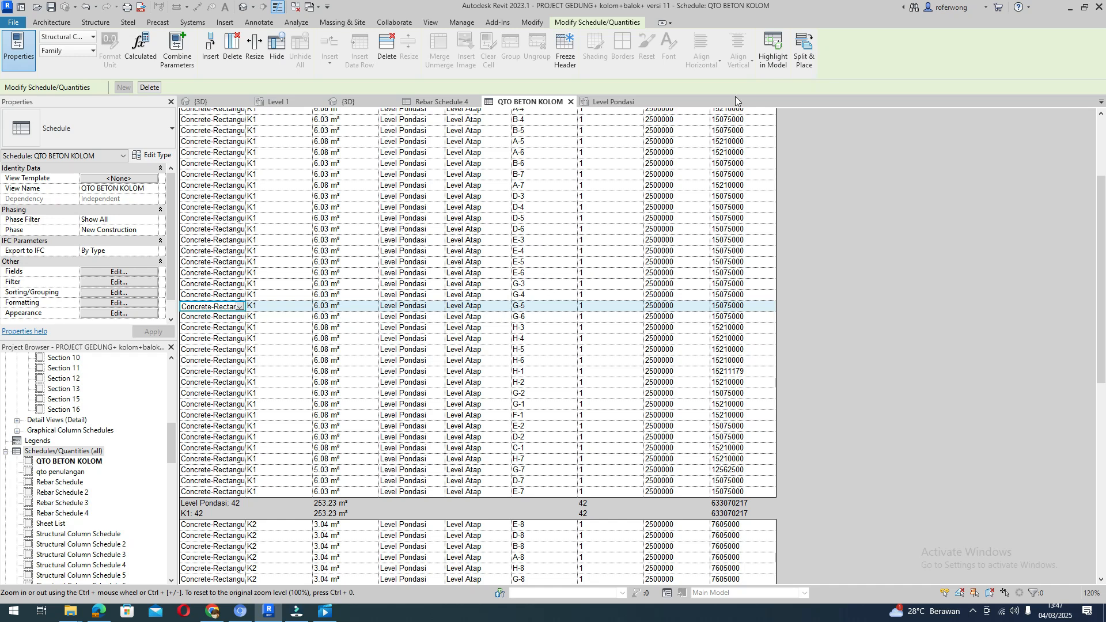
pyautogui.click(773, 52)
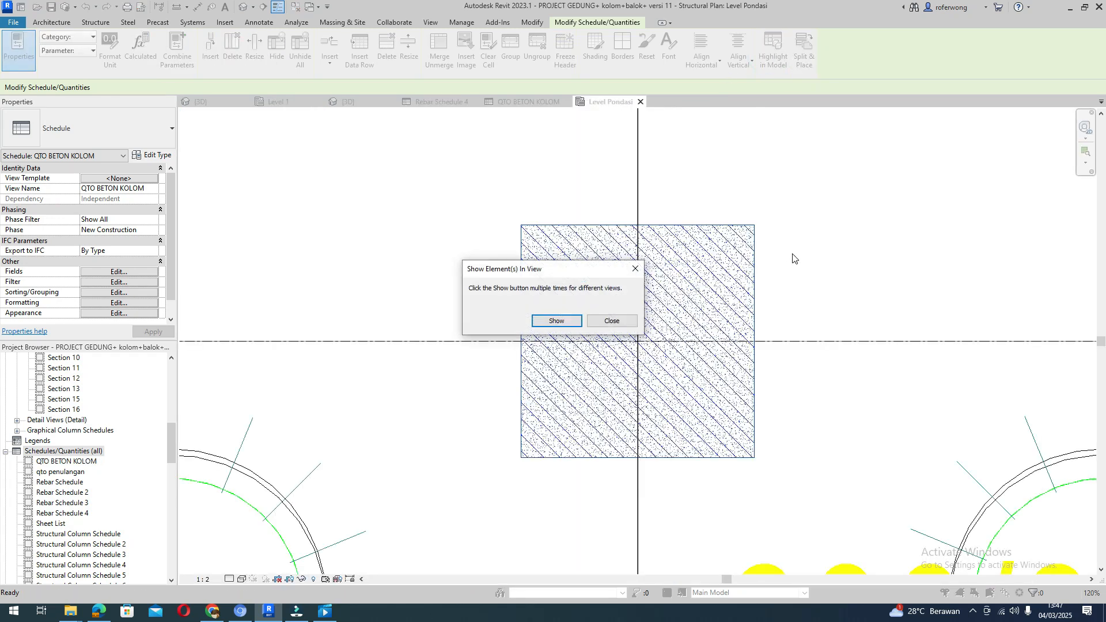
pyautogui.click(554, 322)
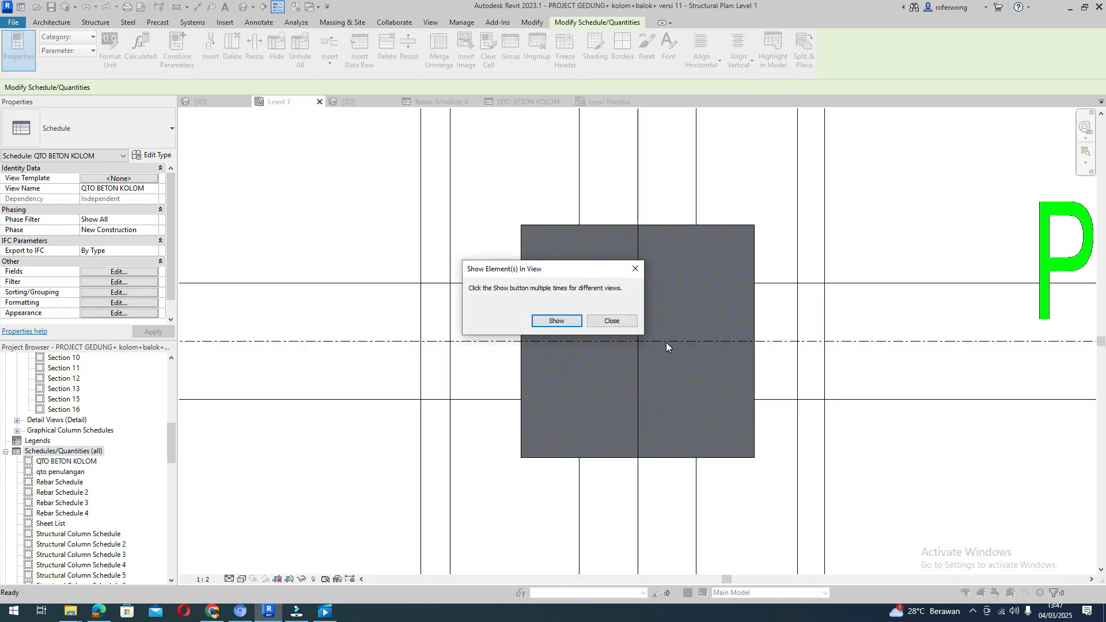
pyautogui.click(610, 320)
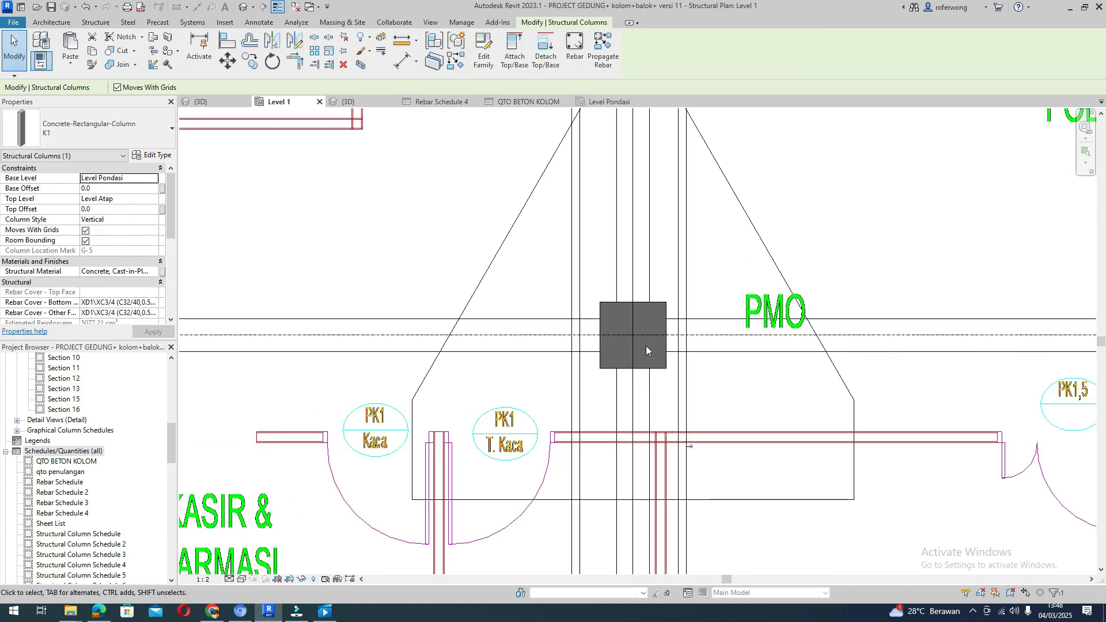
pyautogui.scroll(-8, 646, 350)
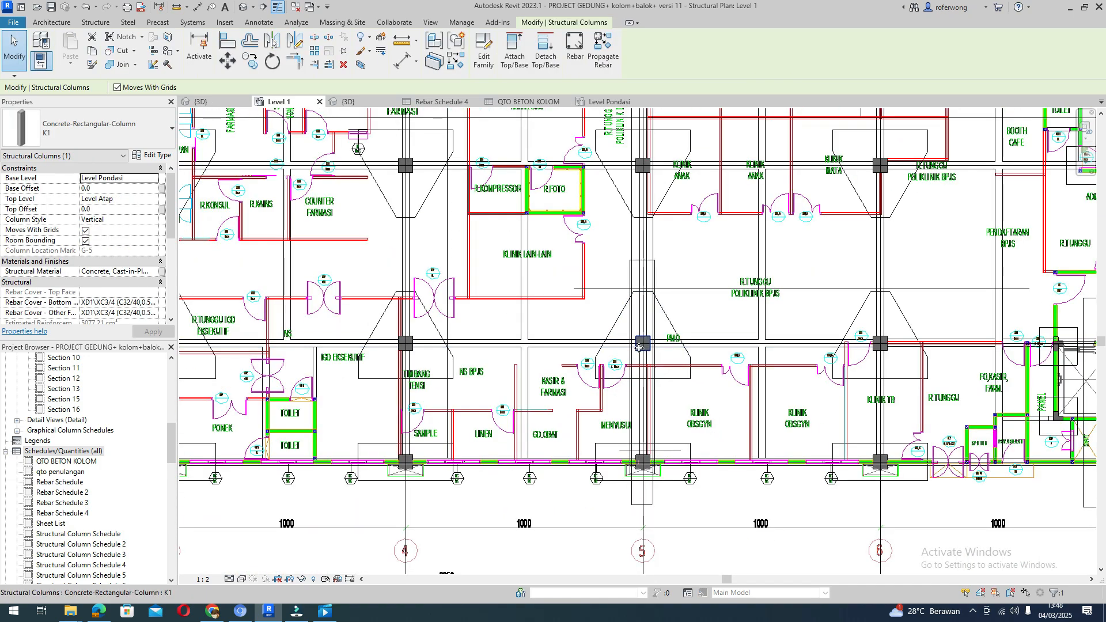
pyautogui.scroll(8, 639, 347)
pyautogui.click(493, 291)
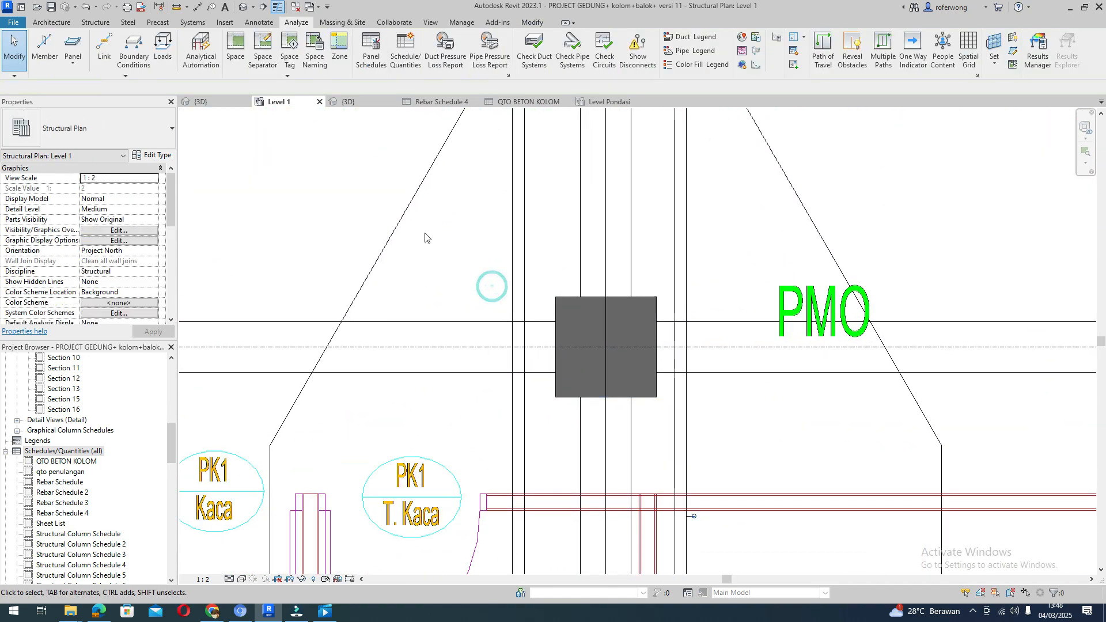
# From the QTO BETON KOLOM schedule, highlight the KOLOM L column at A(-1975)-2(-1600) in the model and inspect it on the Level 1 plan
pyautogui.click(518, 102)
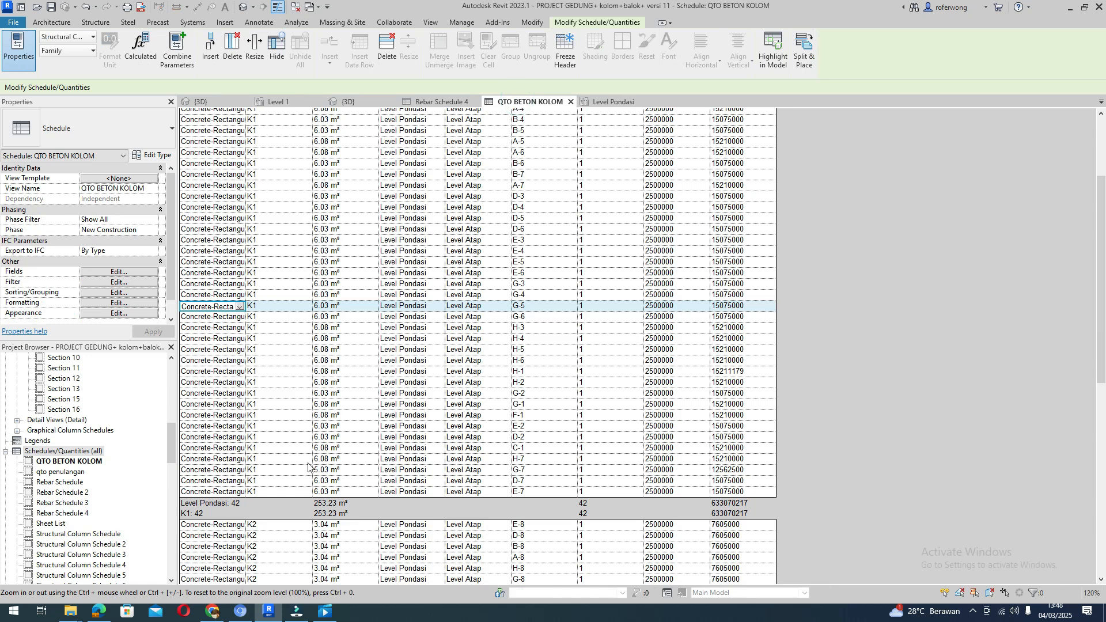
pyautogui.scroll(-10, 308, 466)
pyautogui.scroll(-3, 259, 439)
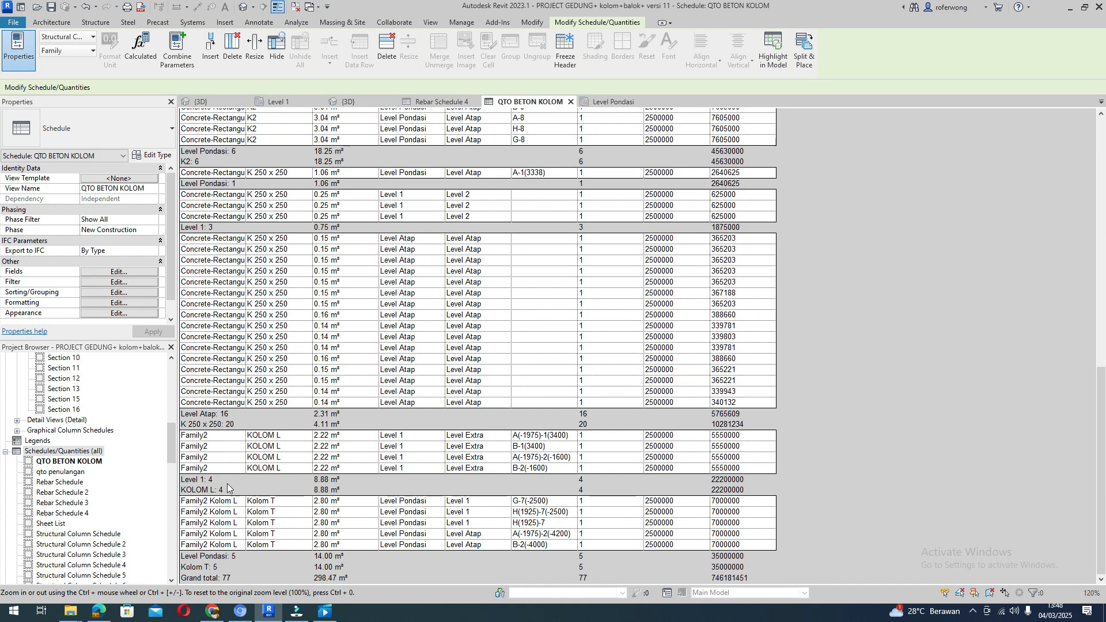
pyautogui.click(198, 446)
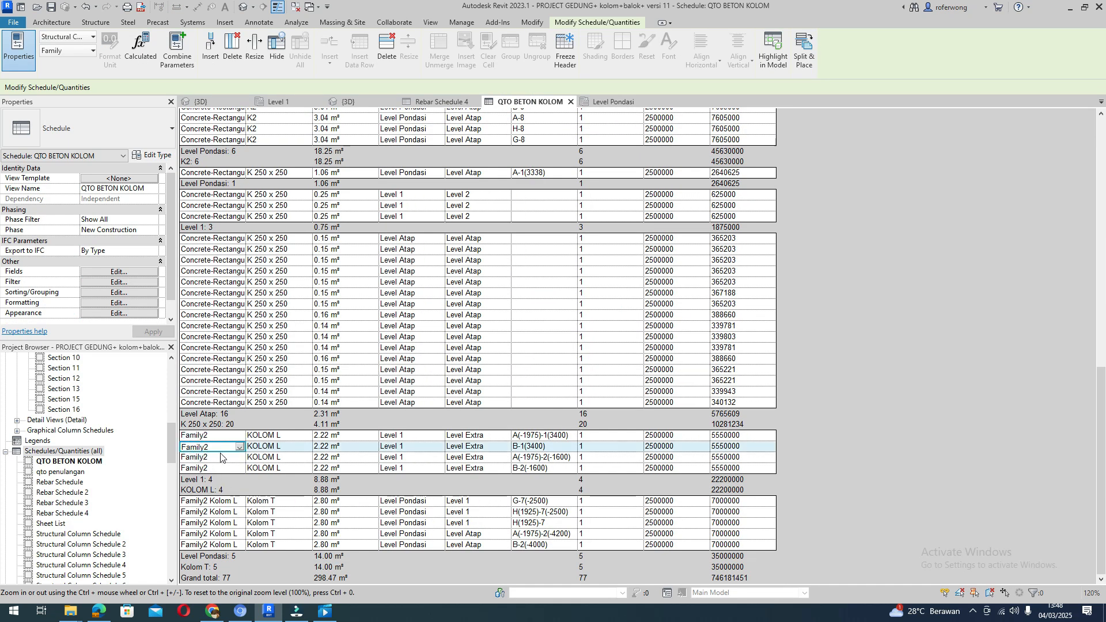
pyautogui.click(224, 457)
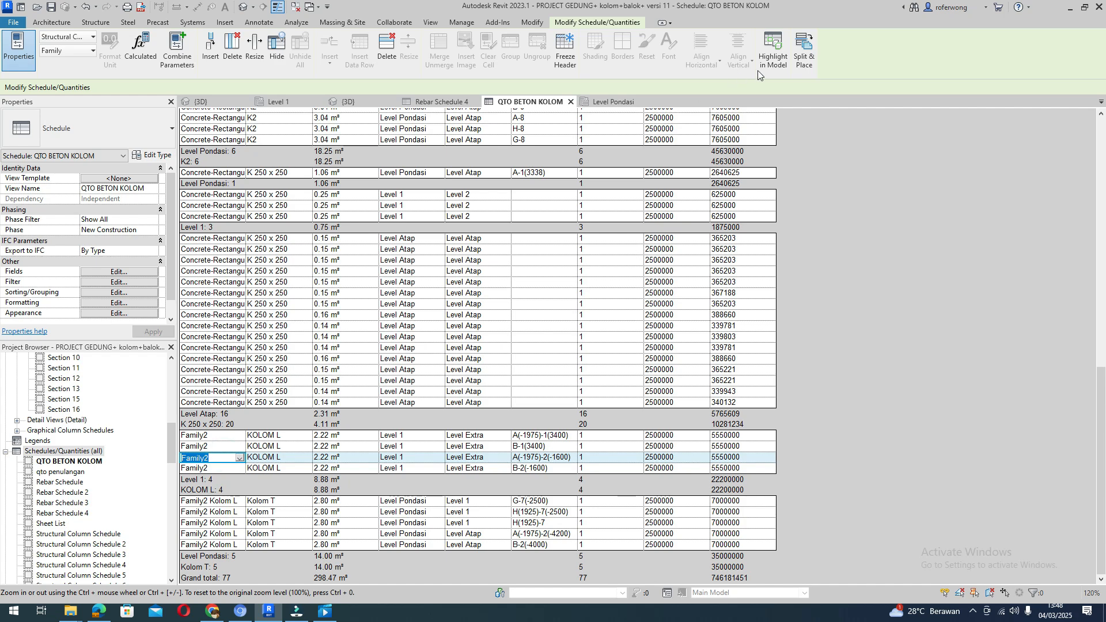
pyautogui.click(771, 61)
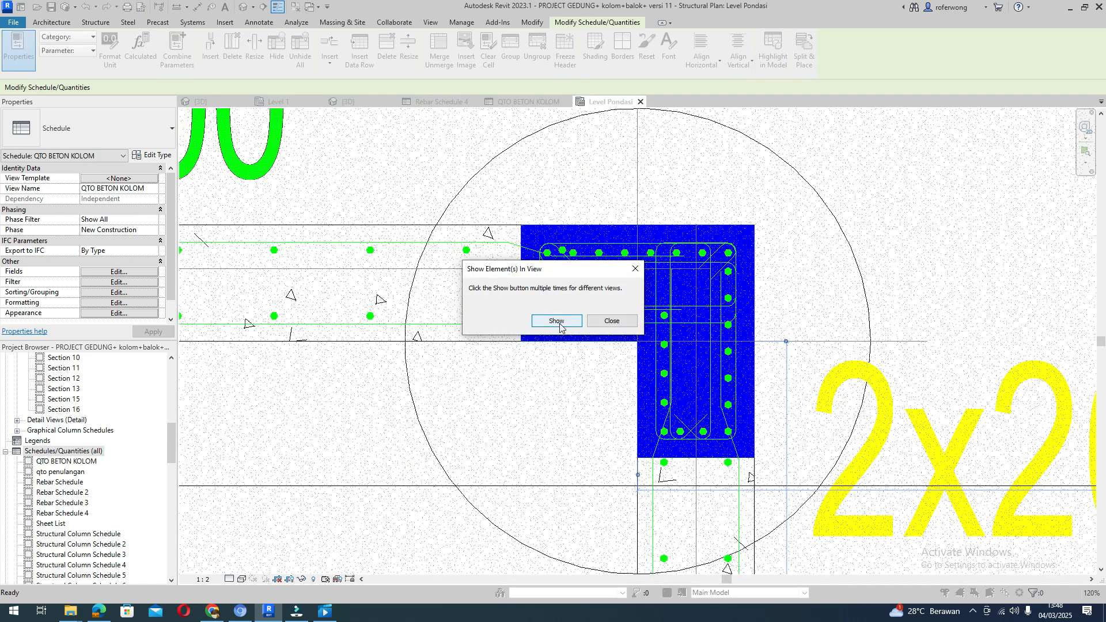
pyautogui.click(556, 321)
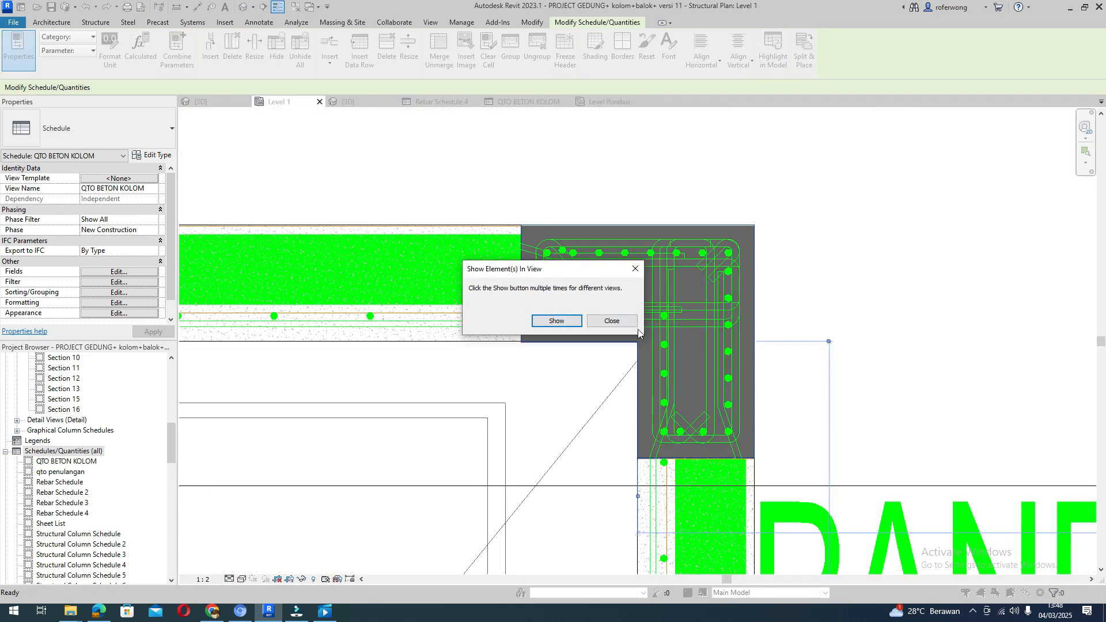
pyautogui.click(611, 321)
pyautogui.scroll(-5, 648, 334)
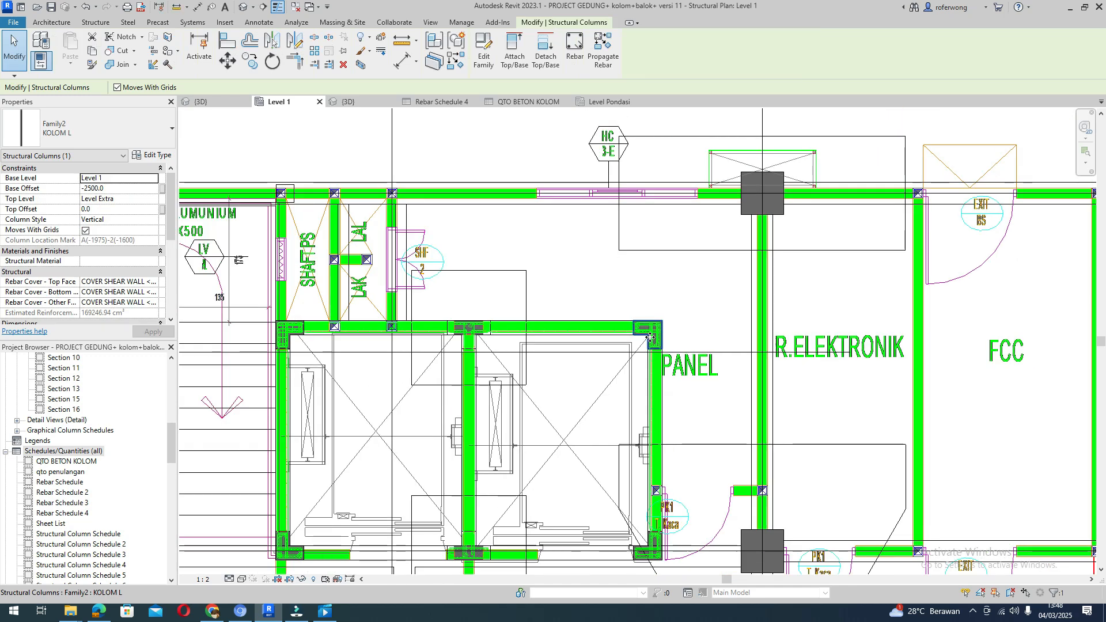
pyautogui.scroll(-2, 648, 334)
pyautogui.scroll(5, 662, 346)
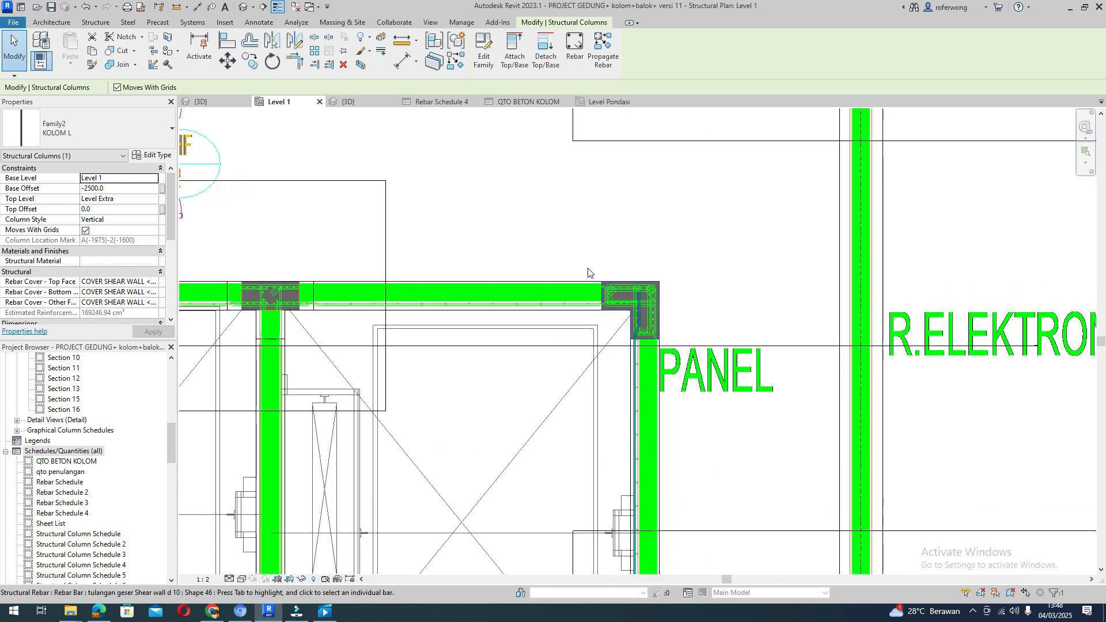
# Return to the QTO BETON KOLOM schedule and review the K 250 x 250 location marks and the full table up to its header
pyautogui.click(528, 102)
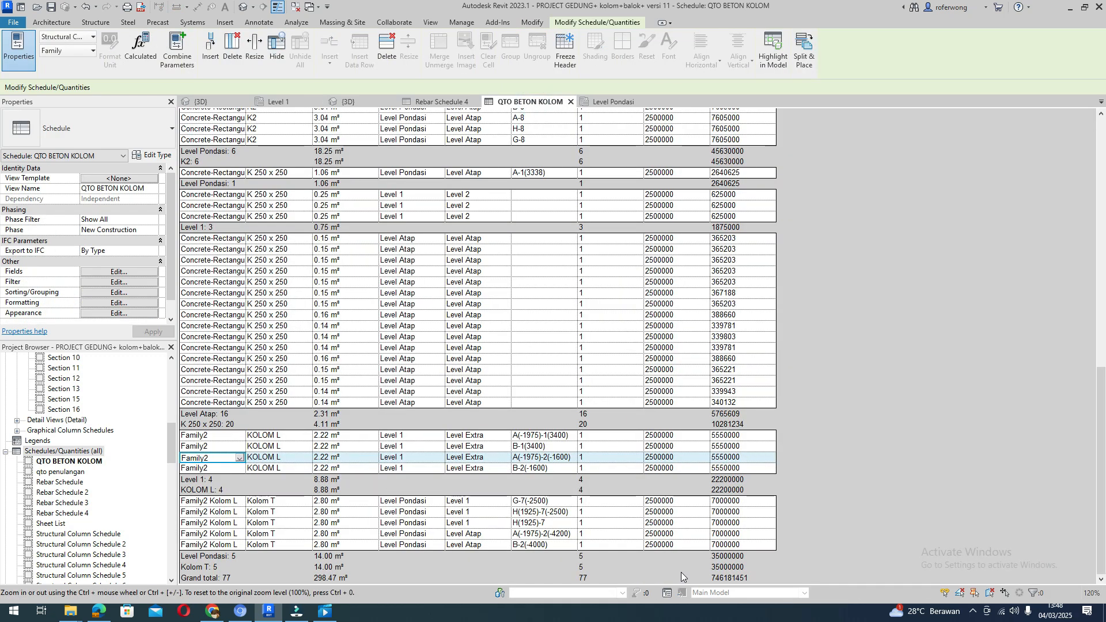
pyautogui.click(544, 316)
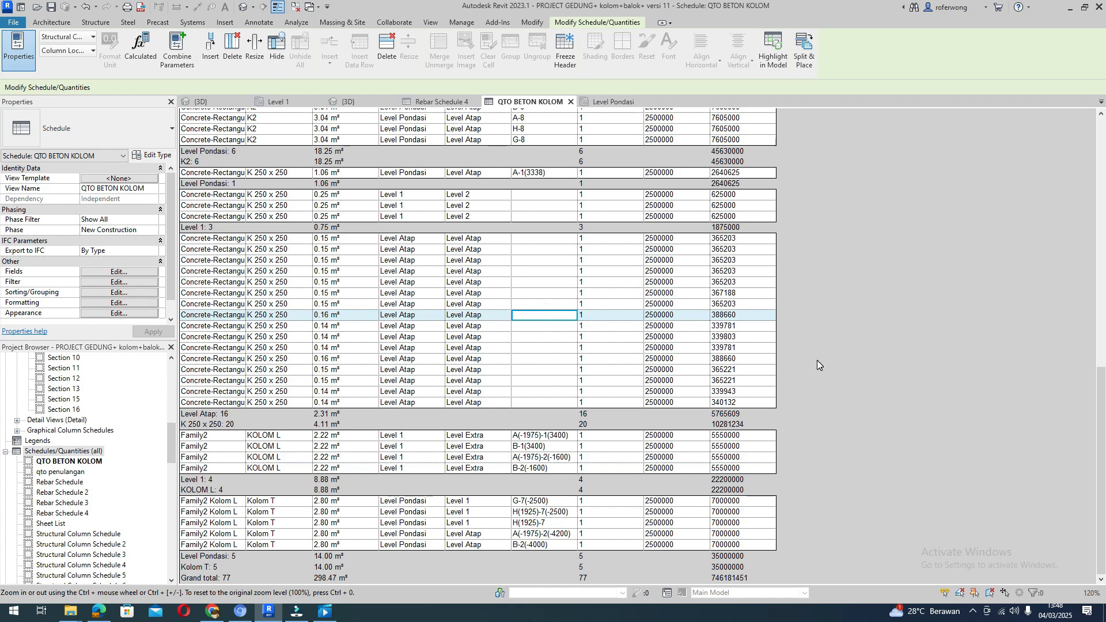
pyautogui.click(549, 367)
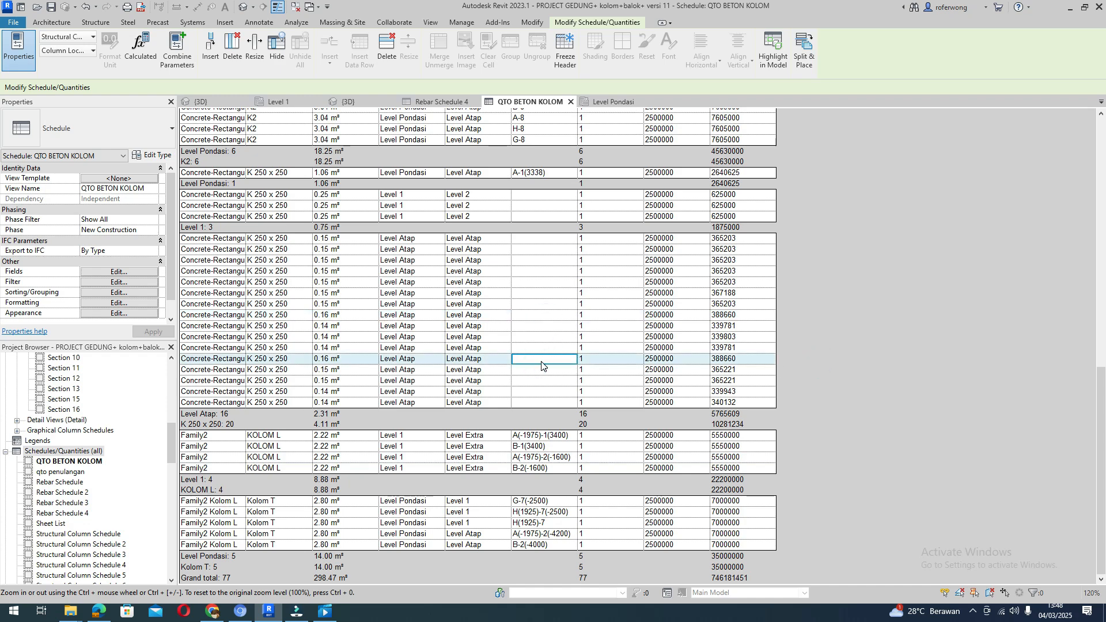
pyautogui.scroll(10, 542, 364)
pyautogui.scroll(8, 542, 364)
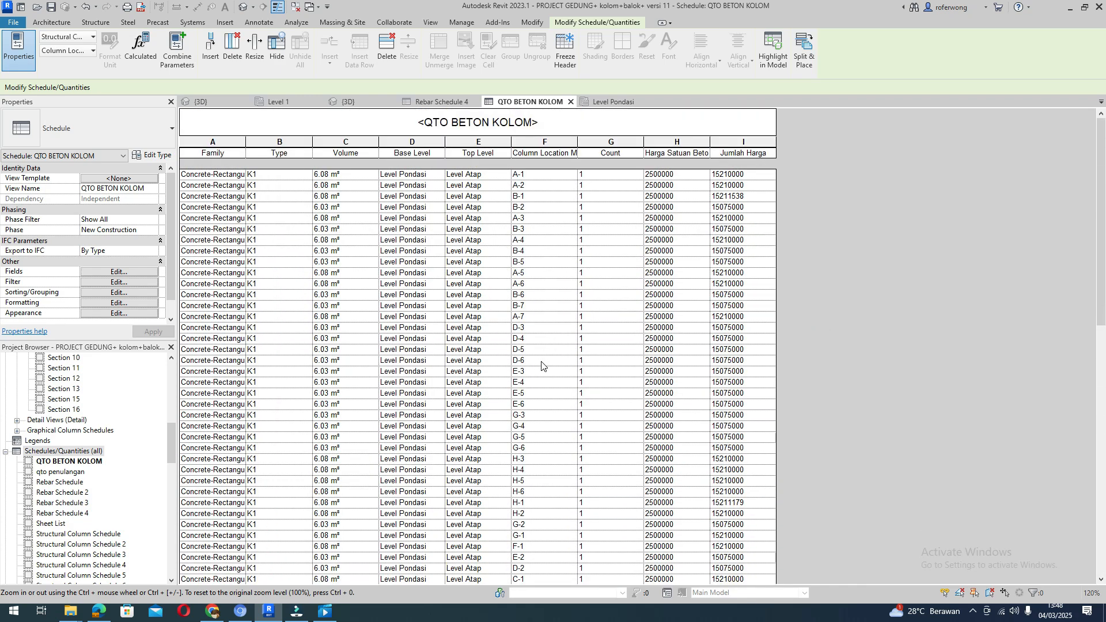
pyautogui.click(973, 612)
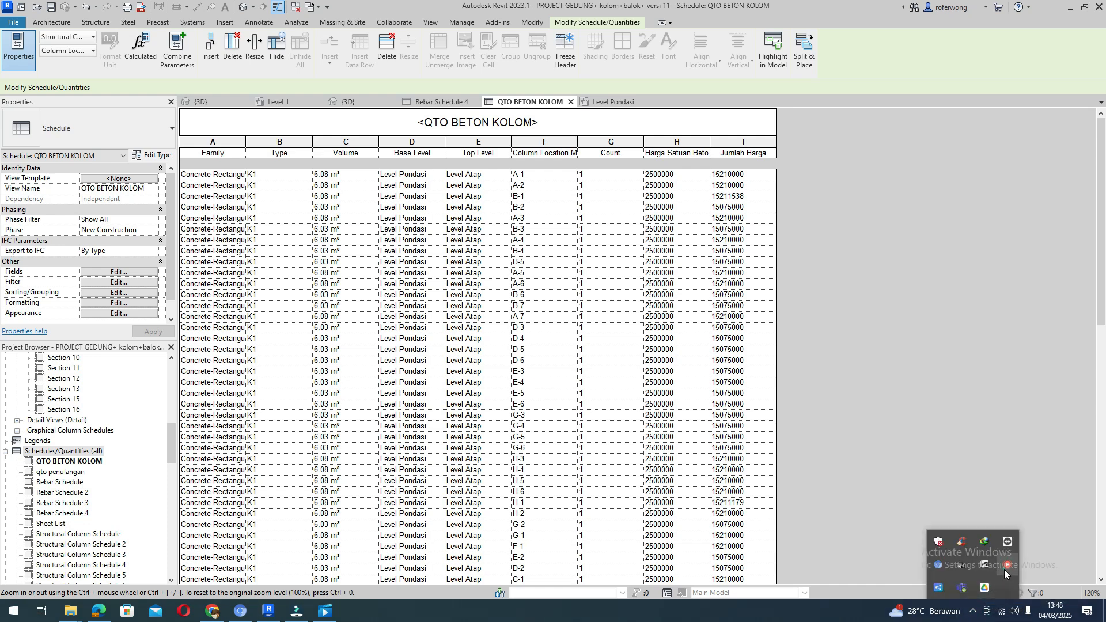